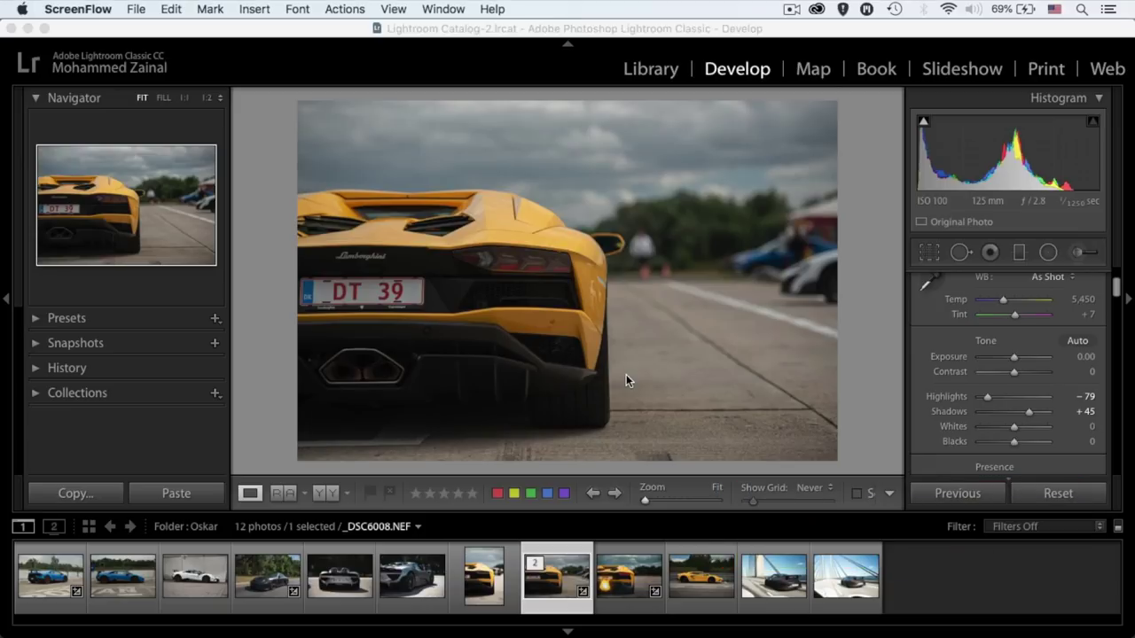
Step: In Lightroom, toggle the Lamborghini photo's Before/After view and drag Highlights to -100
click(884, 375)
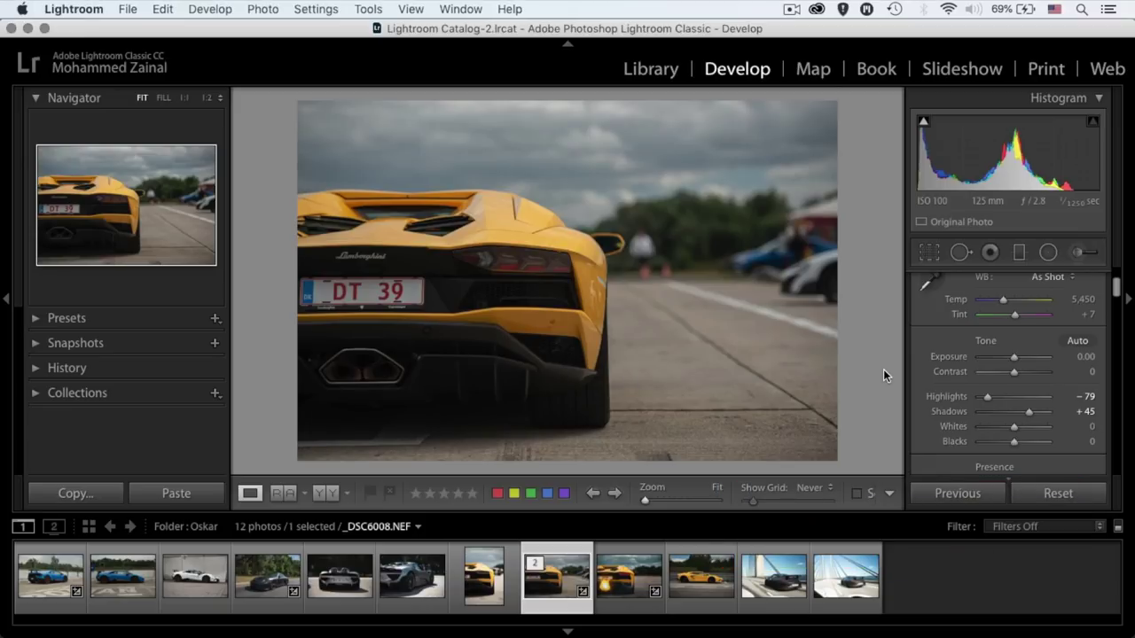
key(backslash)
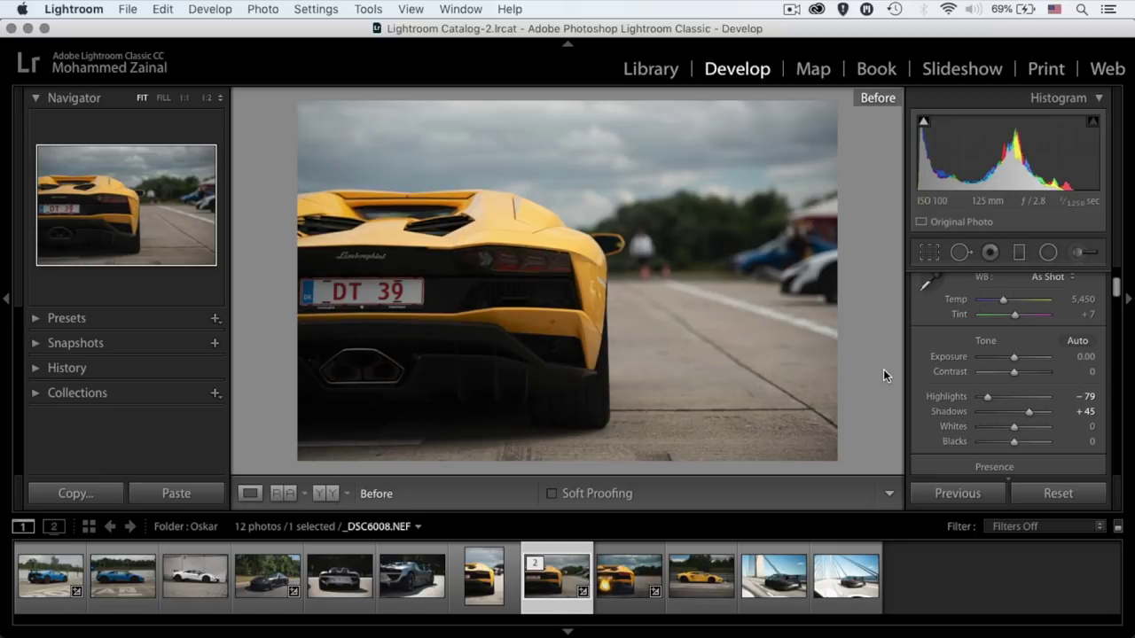
key(backslash)
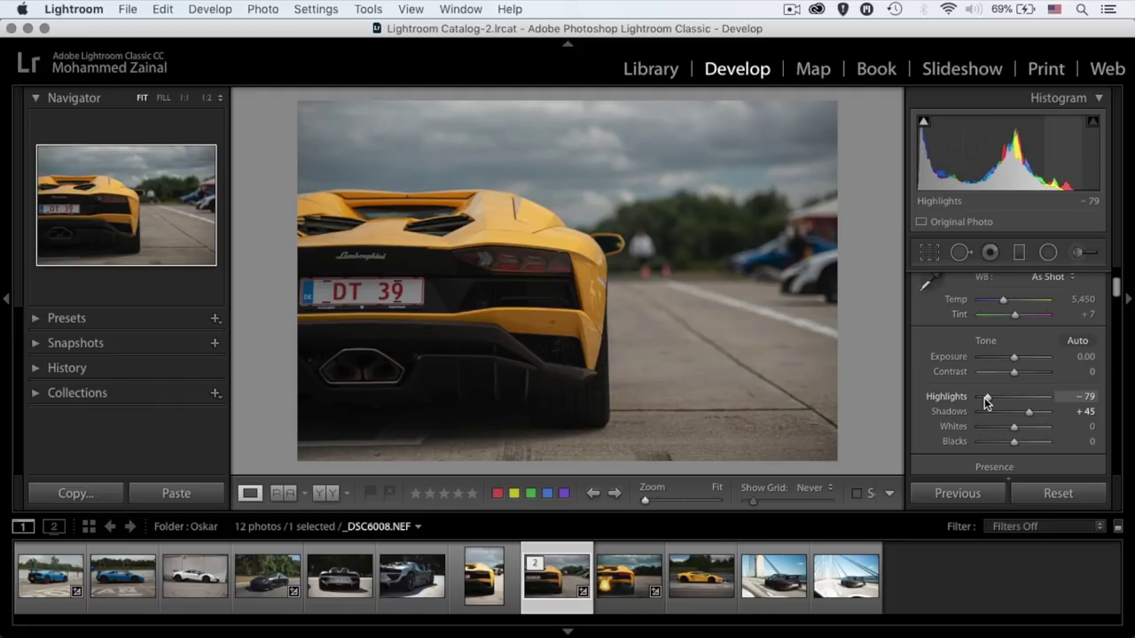
drag(987, 401, 1035, 414)
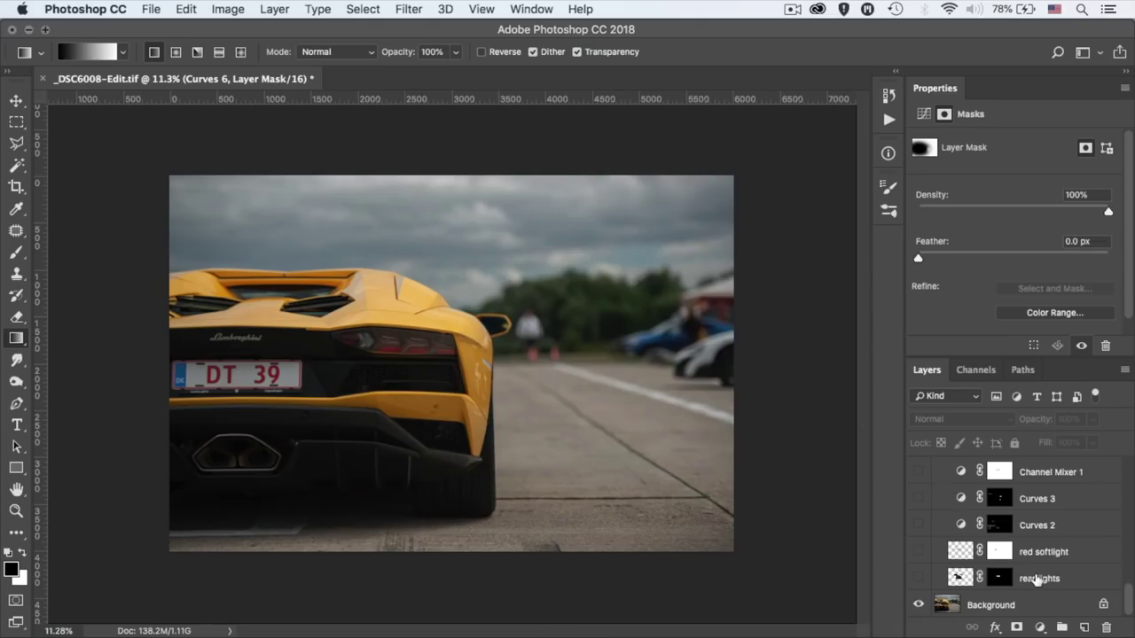
Step: Turn on the 'rear lights' layer and inspect its mask by disabling it and viewing it alone
click(1037, 579)
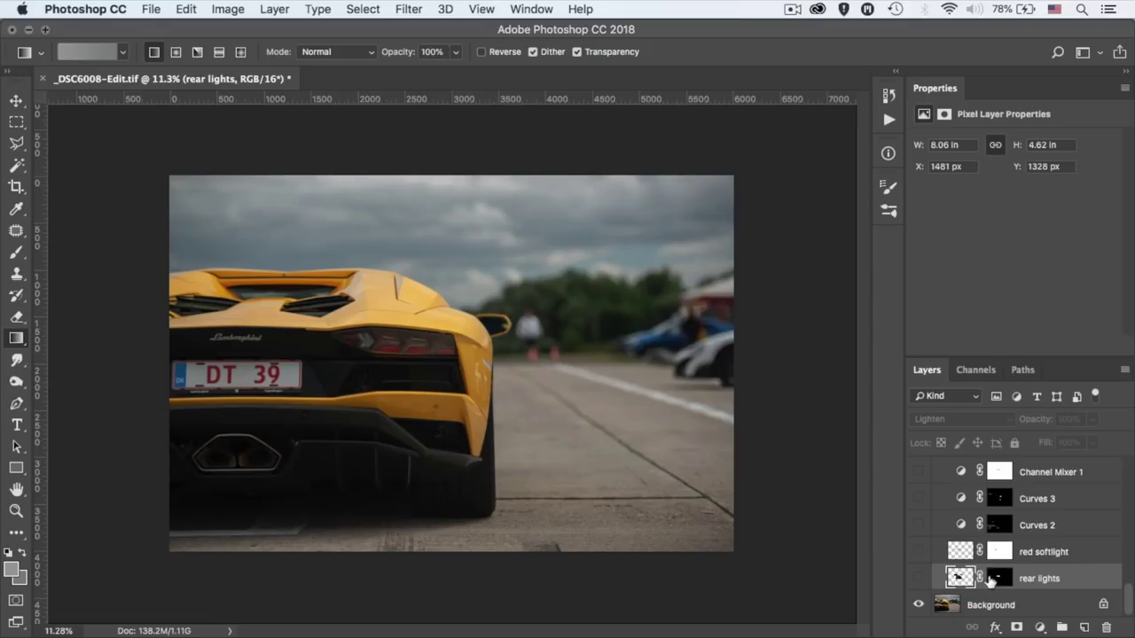
click(918, 582)
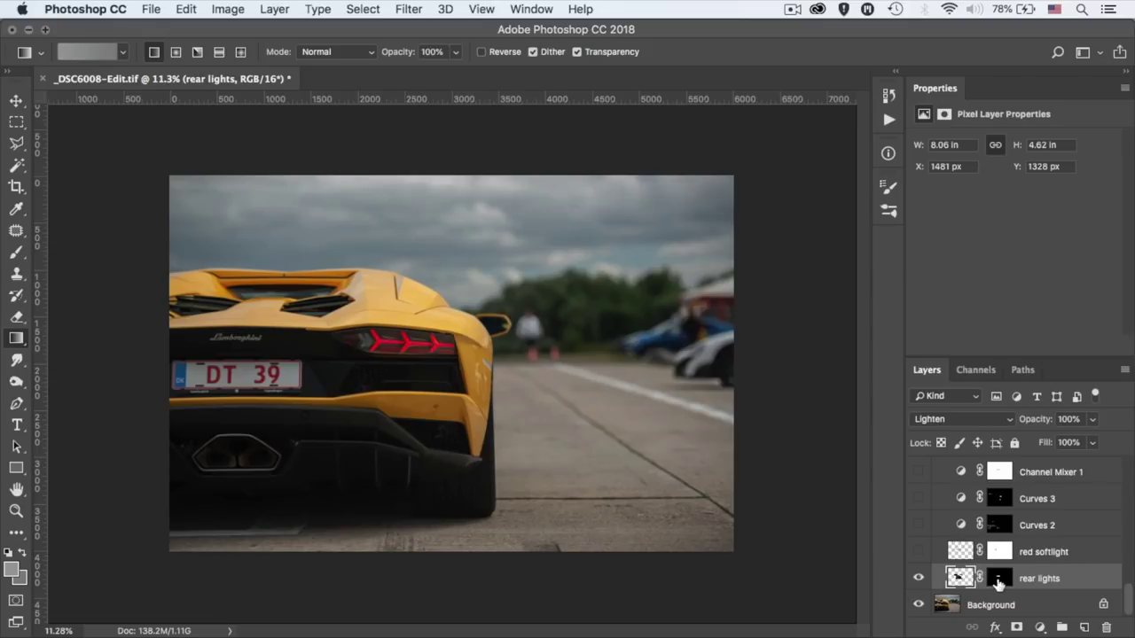
shift+click(999, 579)
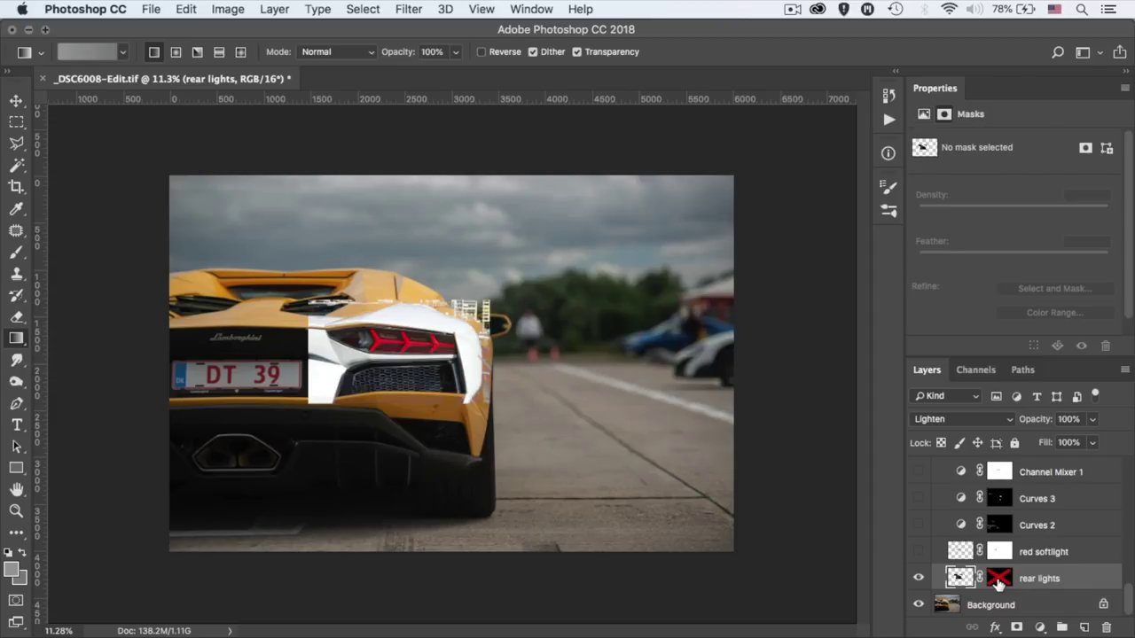
shift+click(999, 579)
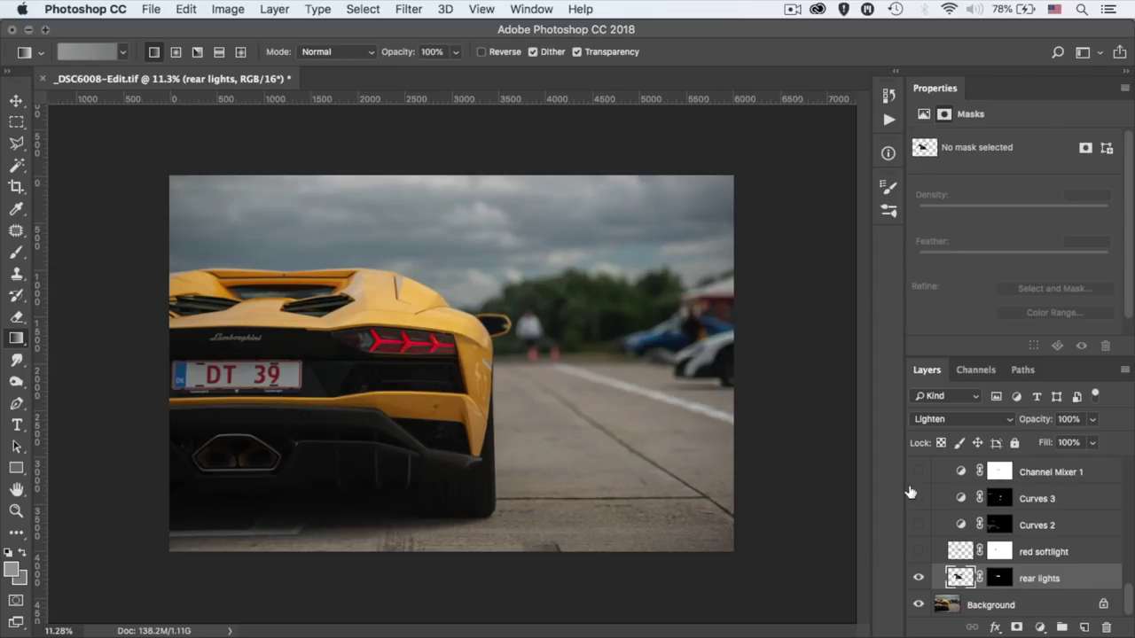
alt+click(1002, 580)
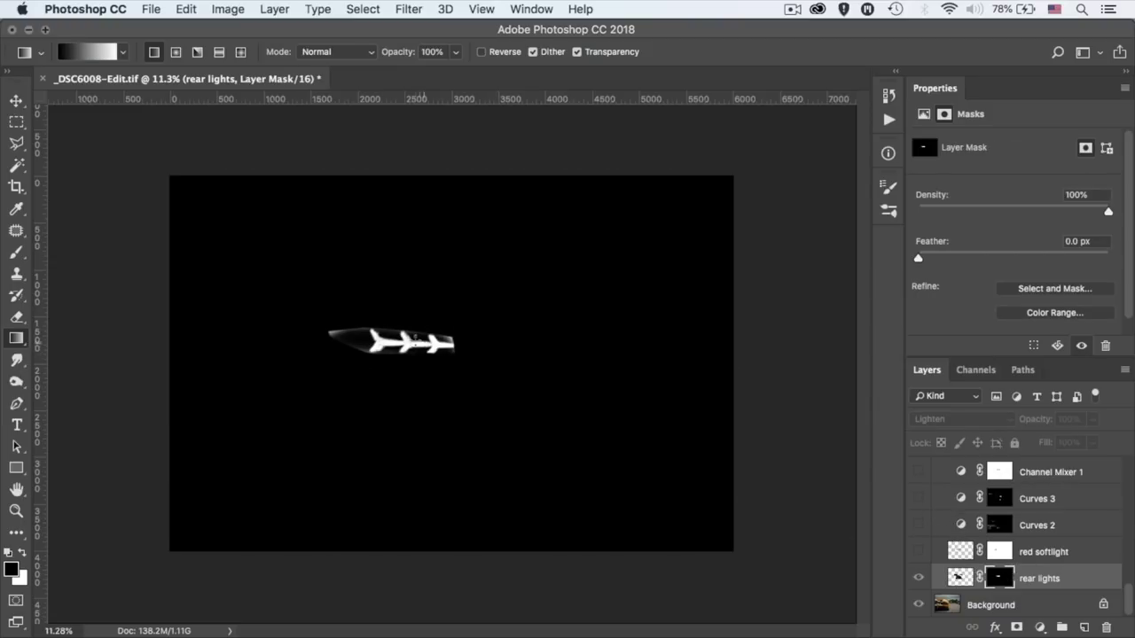
alt+click(1001, 580)
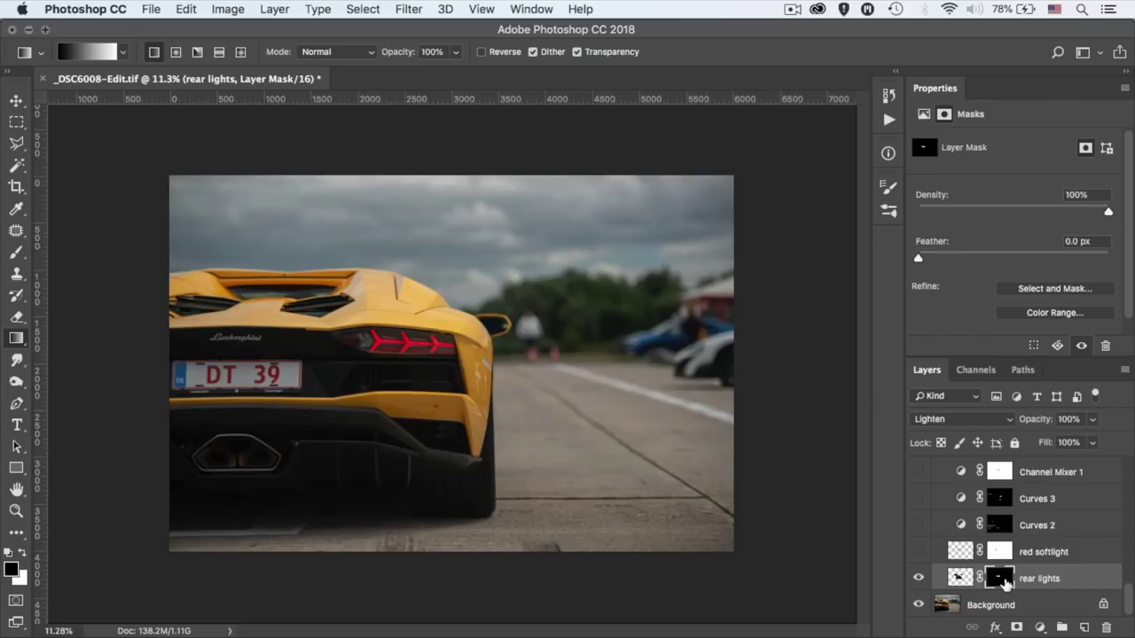
Step: Scale the rear lights down slightly to fit the taillights, then compare them on and off
click(956, 578)
key(ctrl+t)
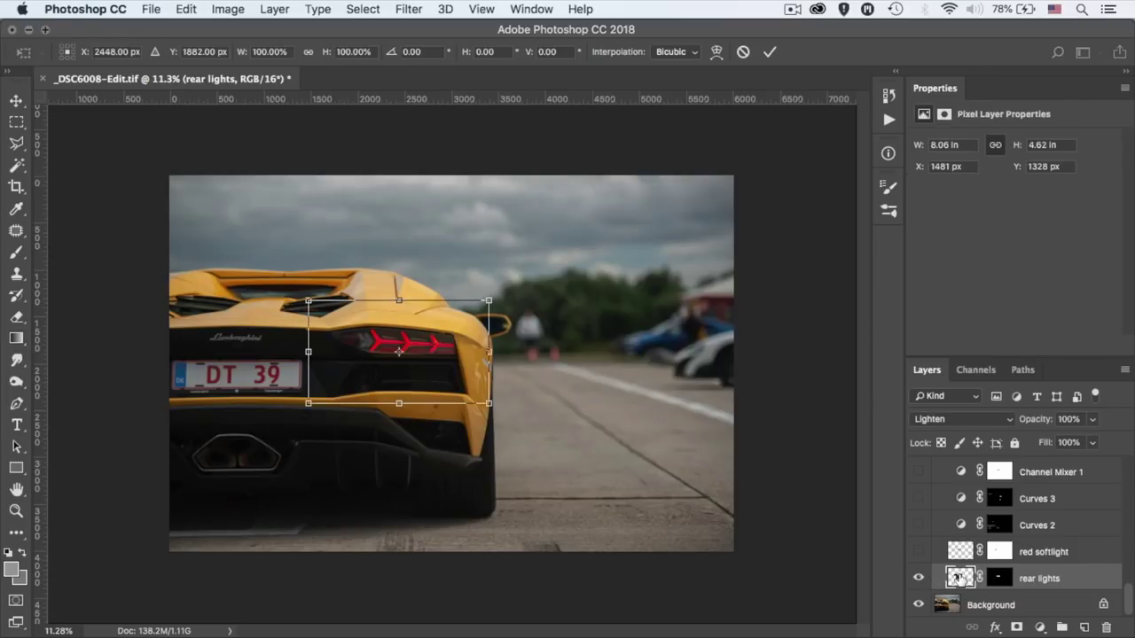
drag(489, 403, 494, 408)
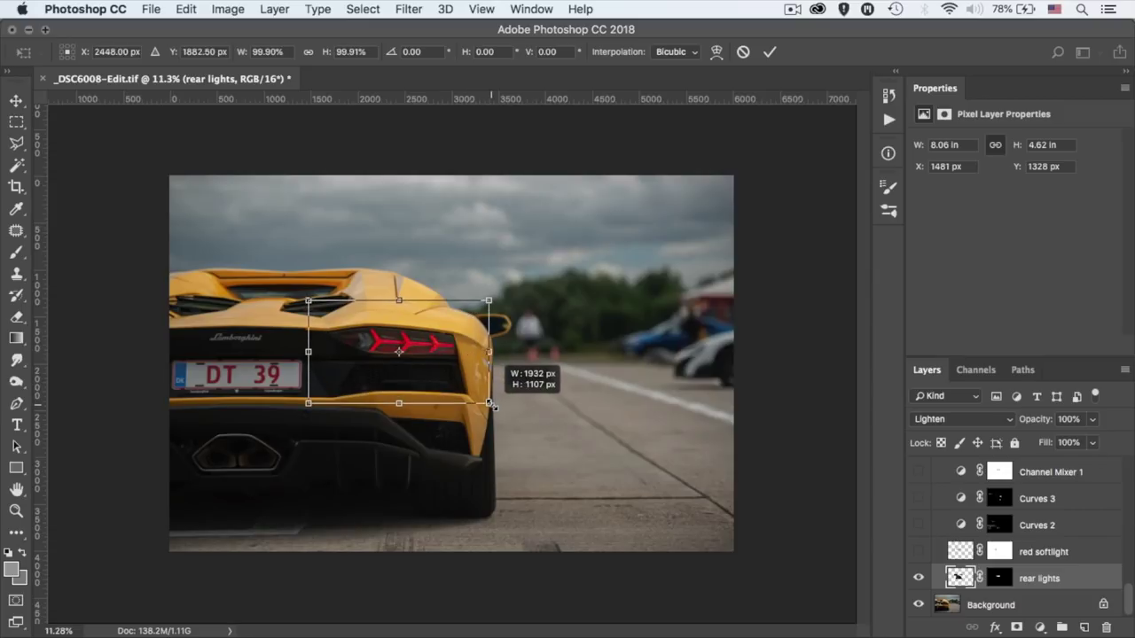
key(Return)
scroll(621, 443, down, 1)
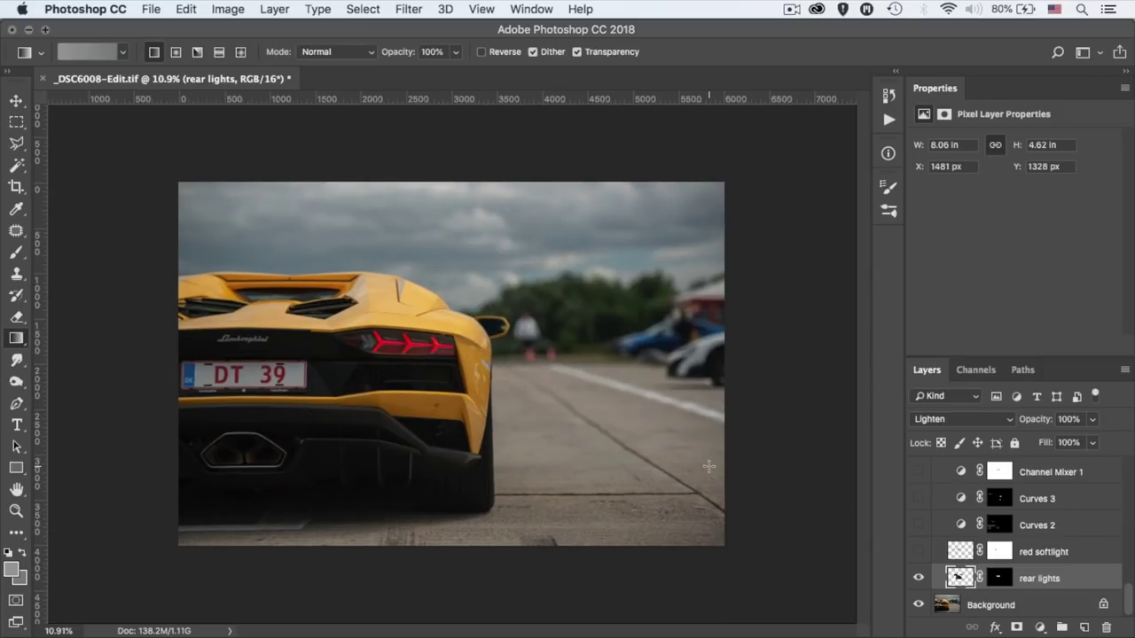
scroll(508, 353, up, 5)
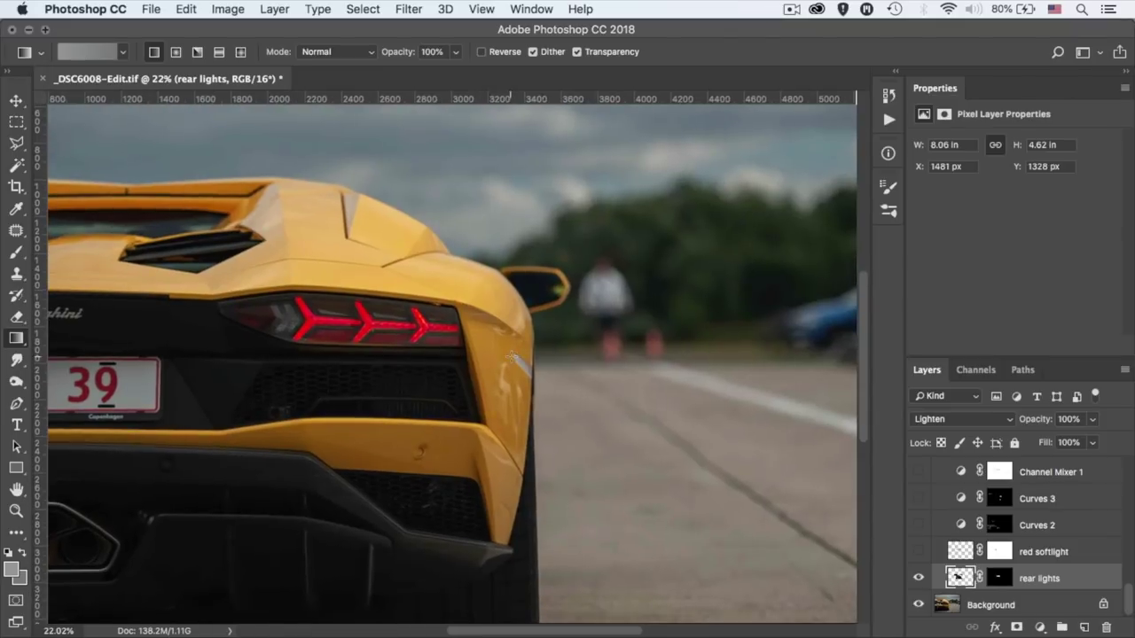
click(917, 579)
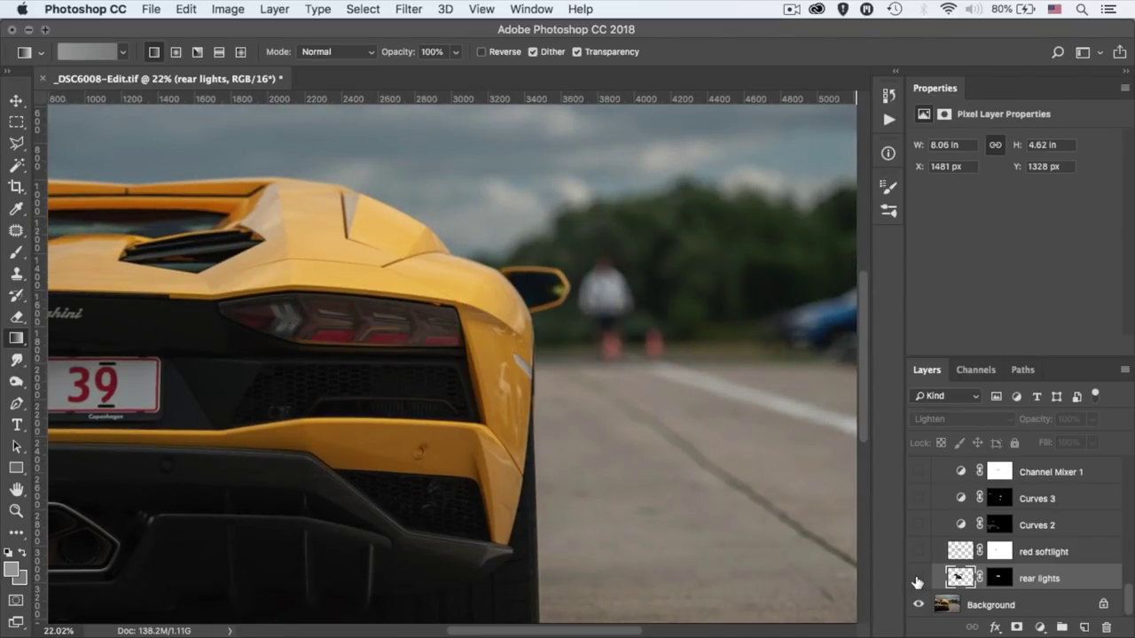
click(918, 579)
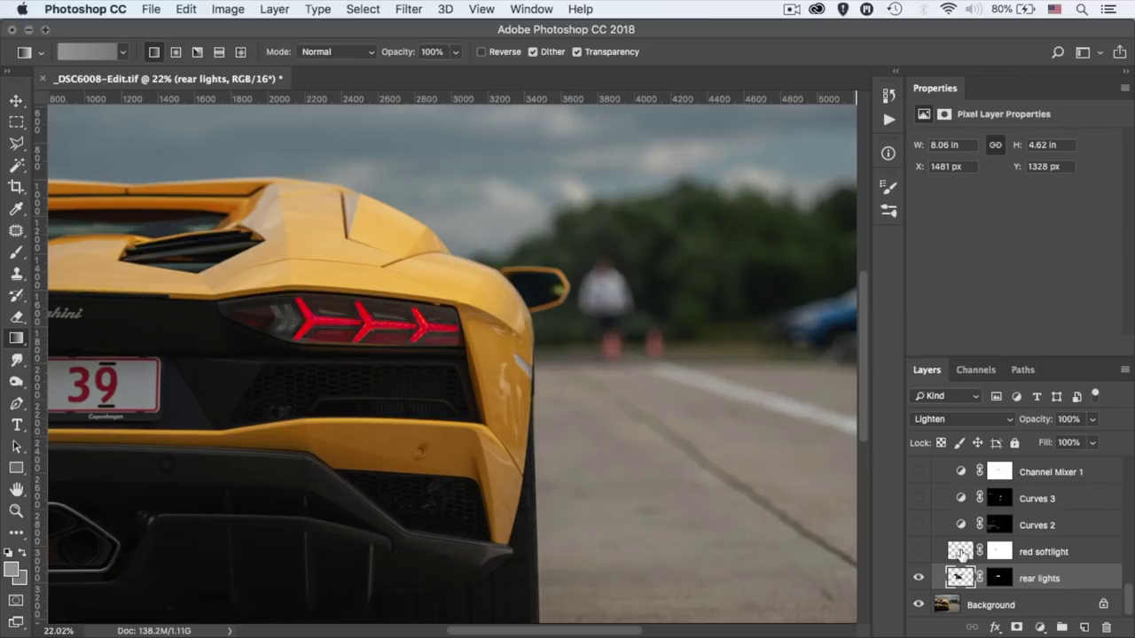
Step: Turn on the 20% Soft Light 'red softlight' layer and compare it on and off
click(961, 553)
click(918, 552)
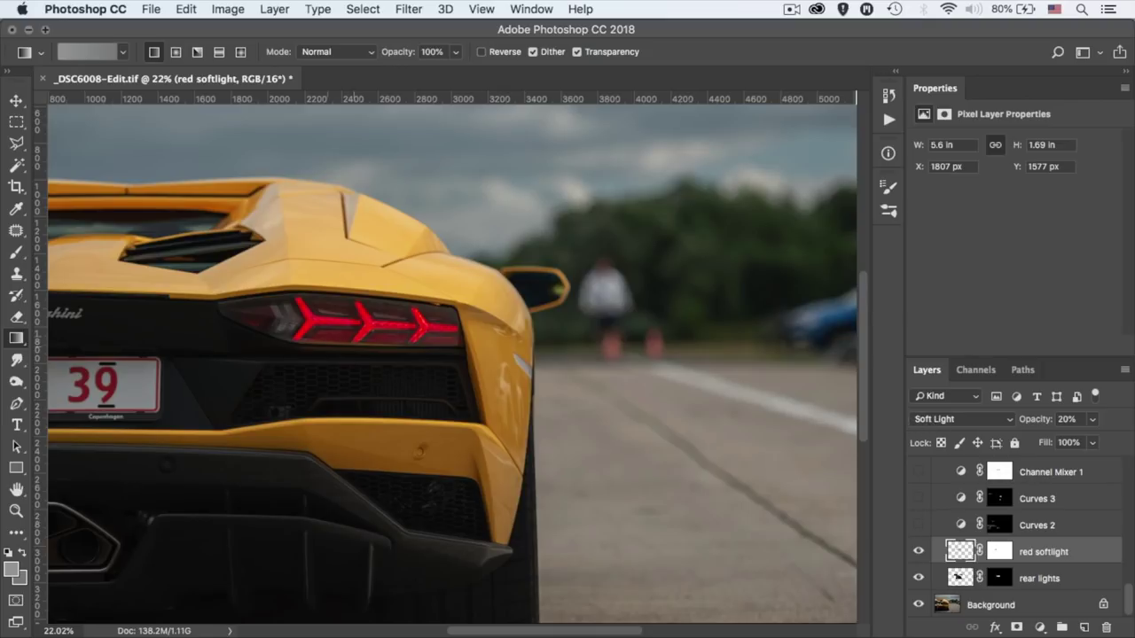
click(919, 554)
click(919, 553)
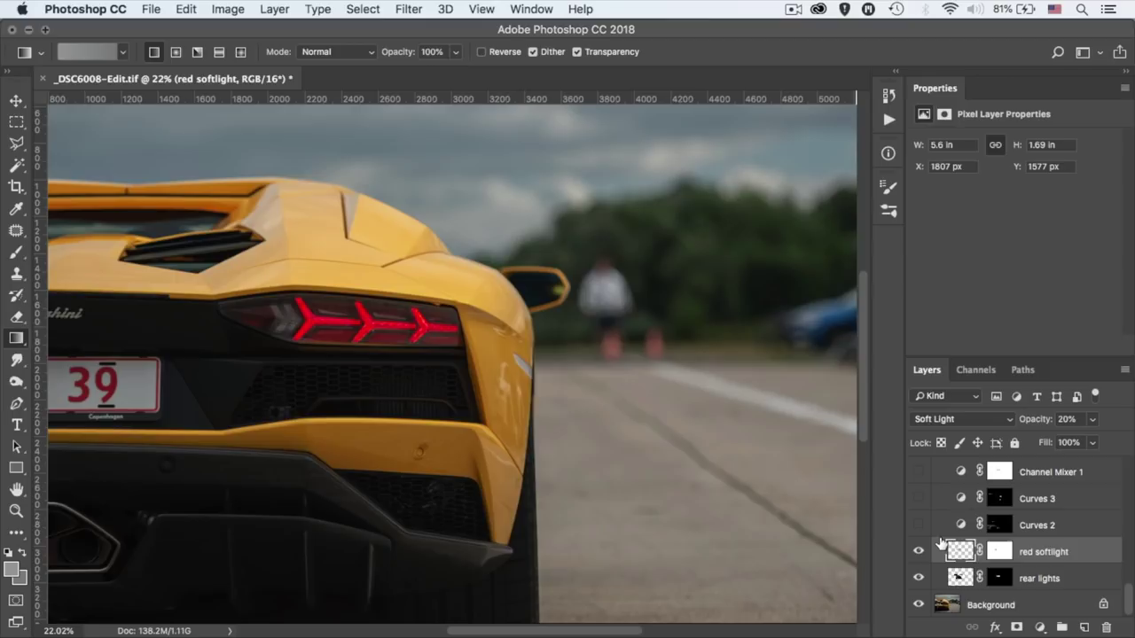
Step: Switch on the Curves 2 and Curves 3 adjustments and review each curve
click(919, 525)
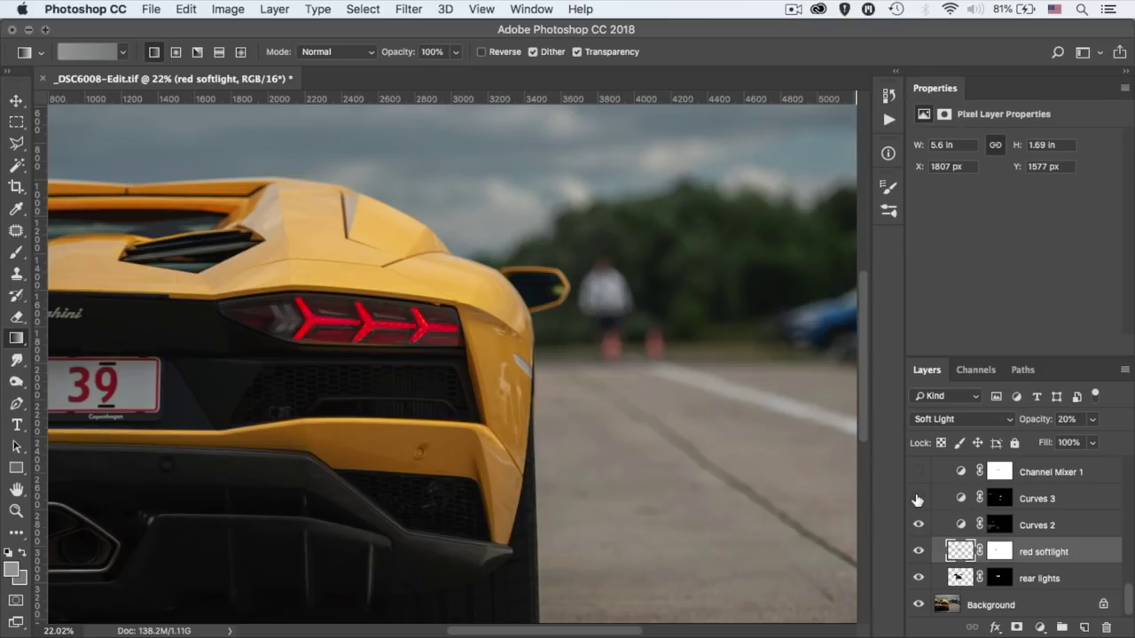
click(918, 498)
click(957, 526)
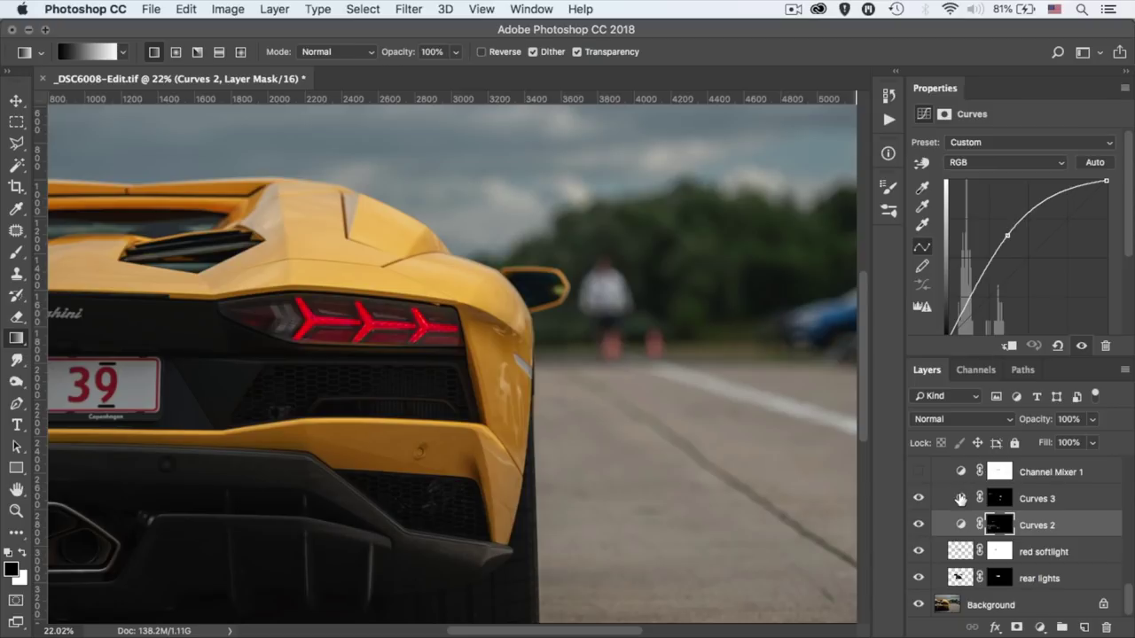
click(963, 497)
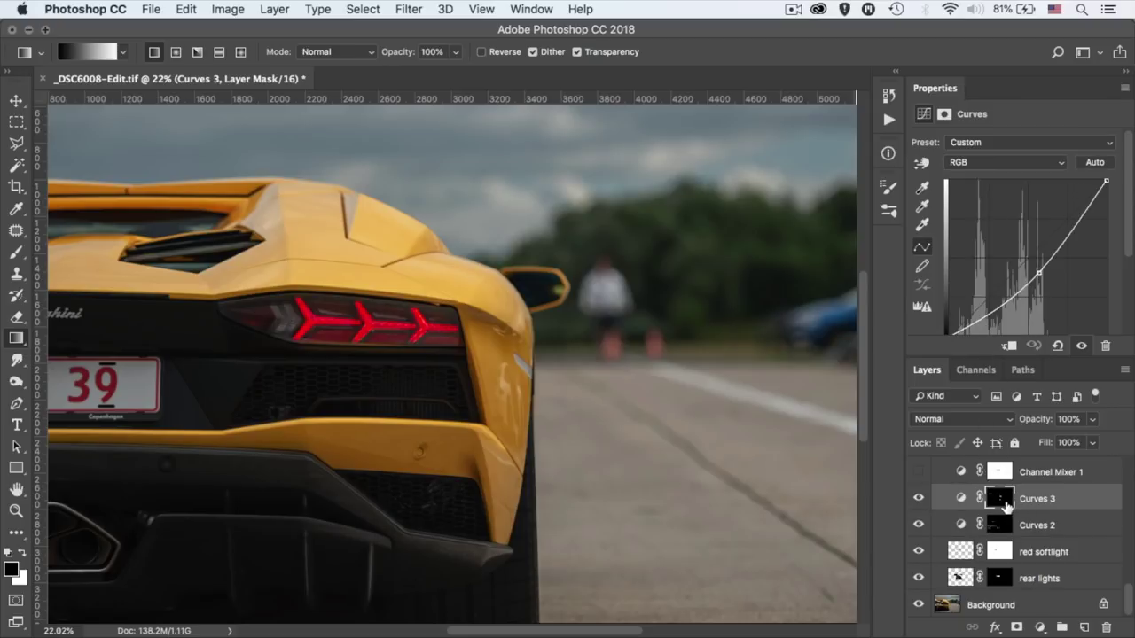
Step: Check the Curves 3 mask and compare the taillights with it off, leaving Curves 3 on
shift+click(1000, 499)
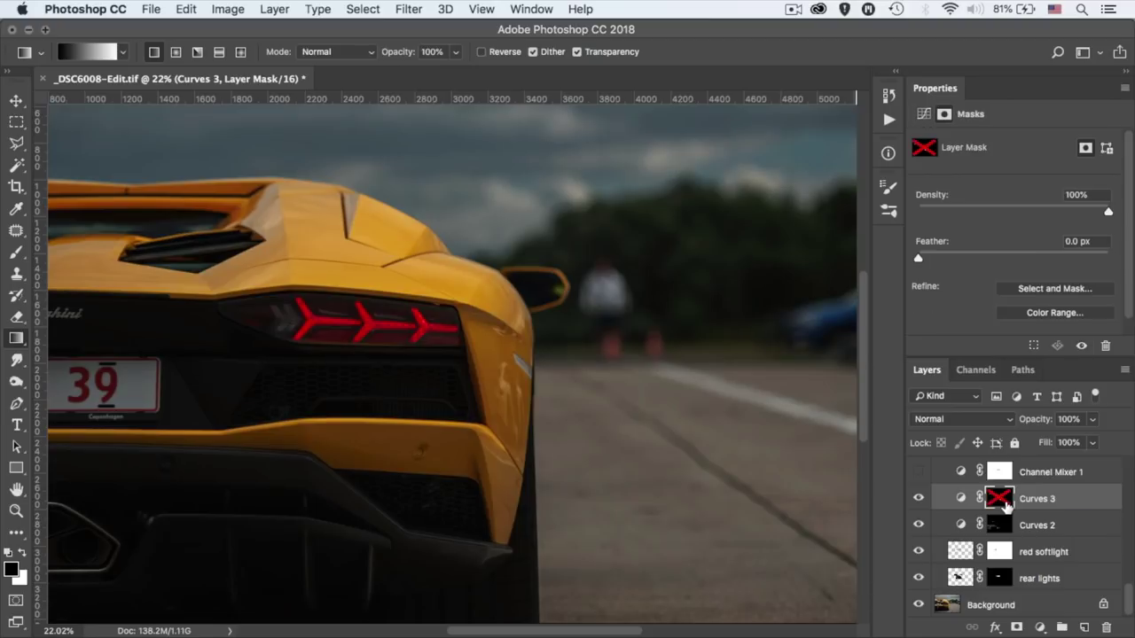
shift+click(1003, 501)
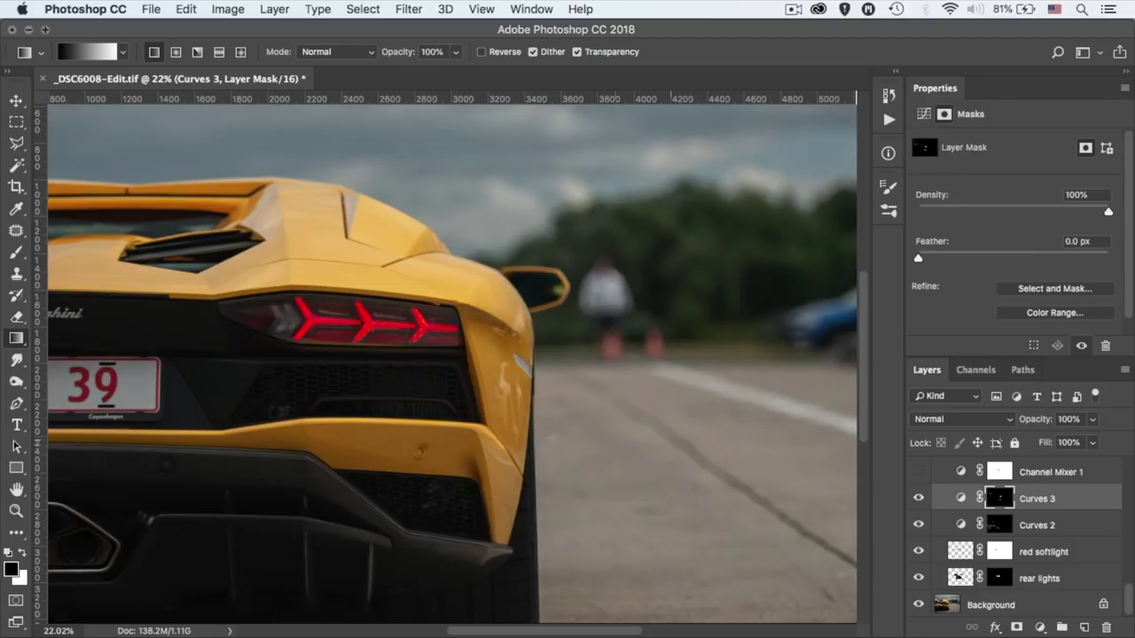
click(920, 498)
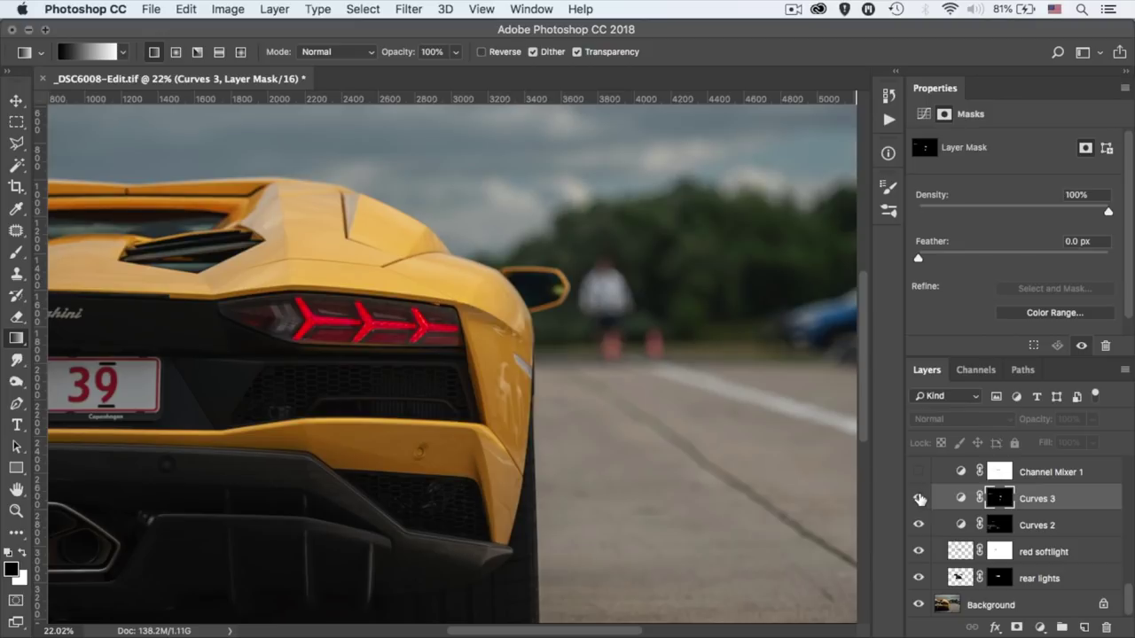
click(920, 498)
click(919, 498)
click(920, 498)
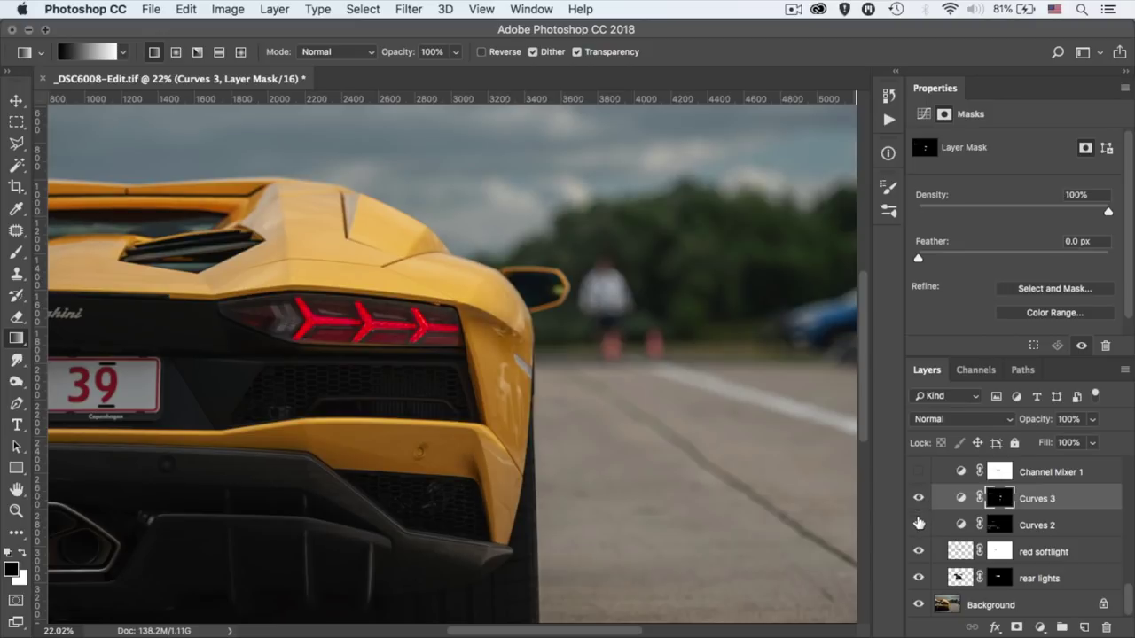
scroll(591, 449, down, 2)
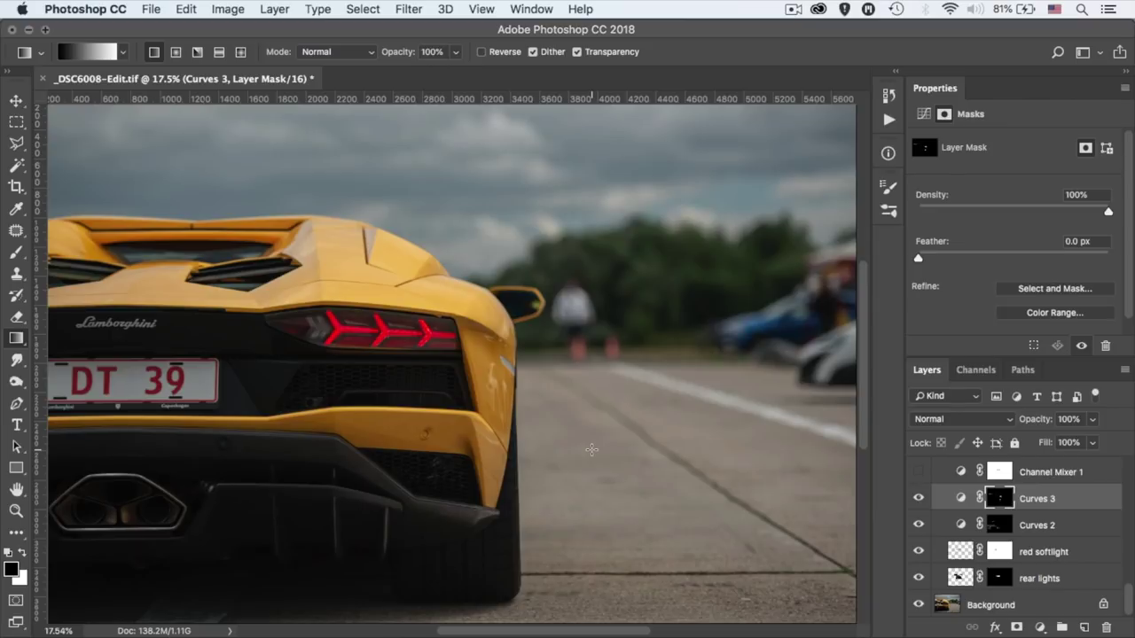
scroll(591, 449, down, 1)
scroll(965, 581, up, 2)
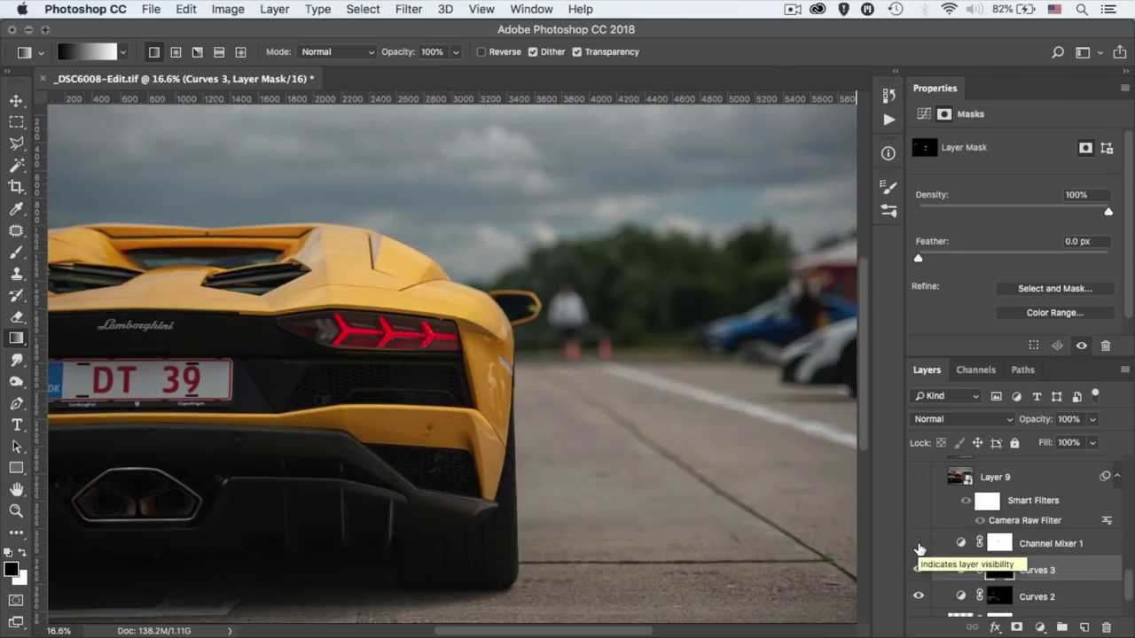
Step: Show Layer 9 at reduced opacity, keeping Channel Mixer 1 hidden after previewing it
click(920, 545)
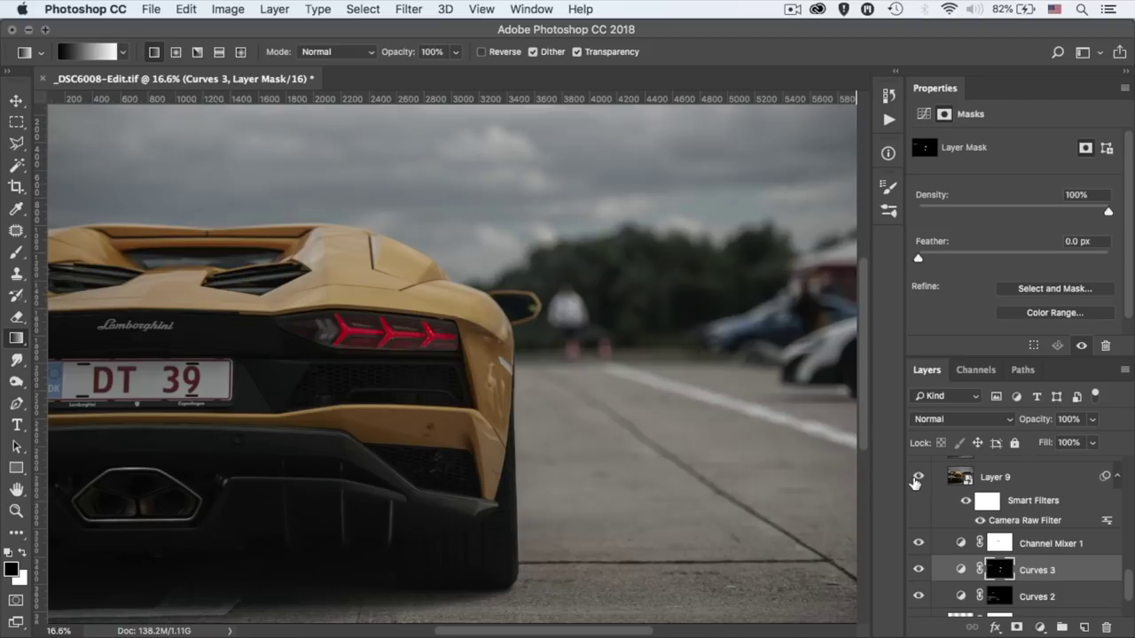
click(919, 477)
click(951, 479)
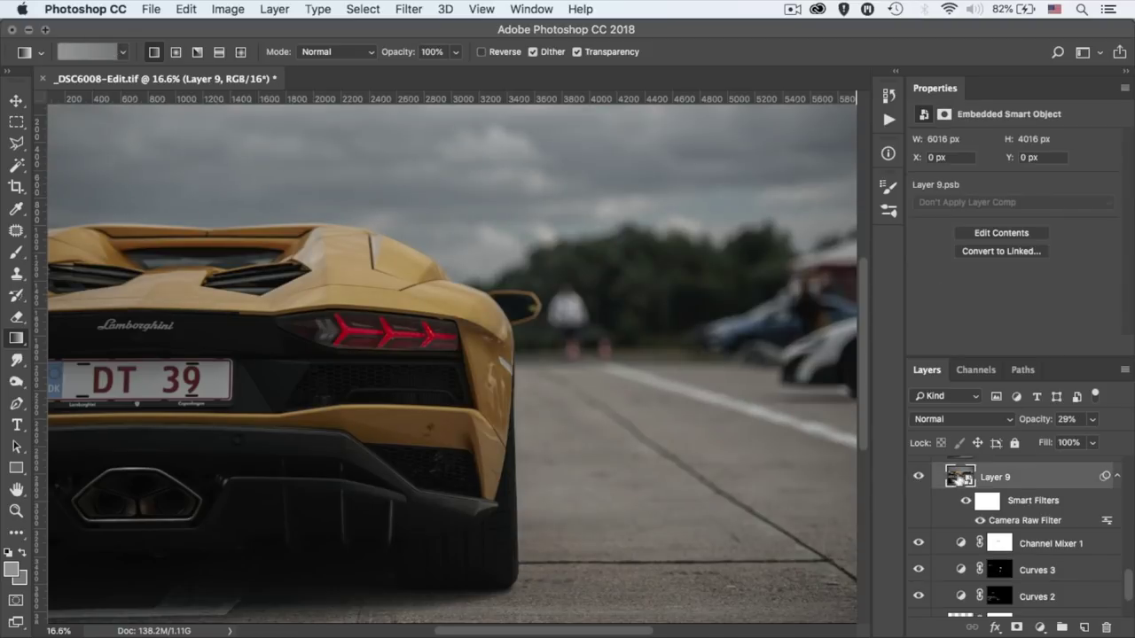
click(1093, 419)
drag(1096, 444, 1123, 441)
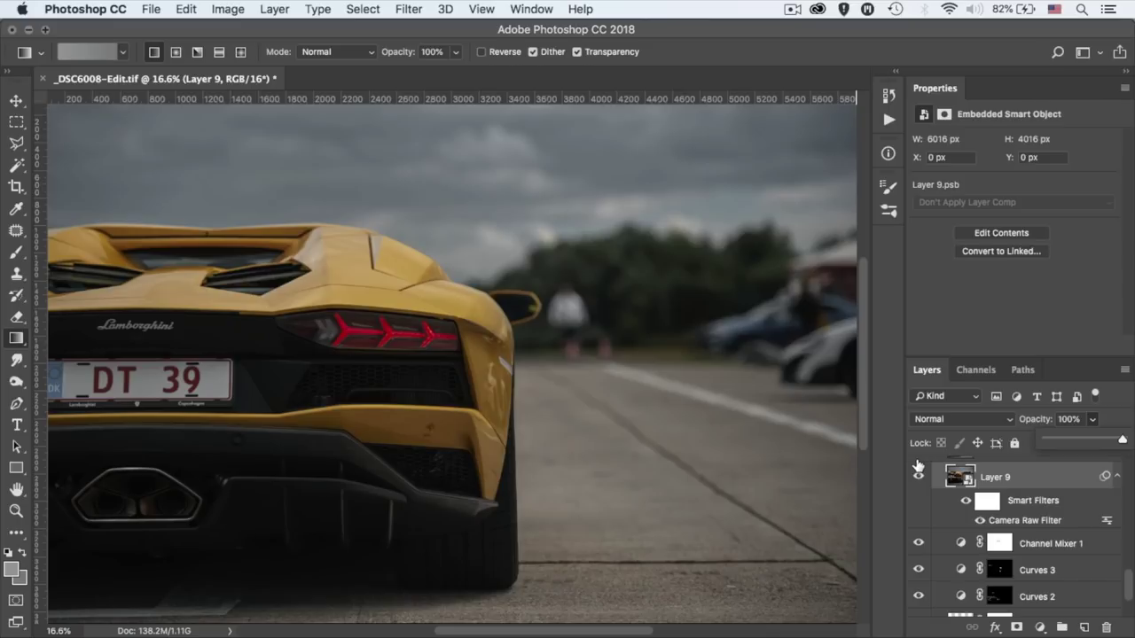
click(919, 544)
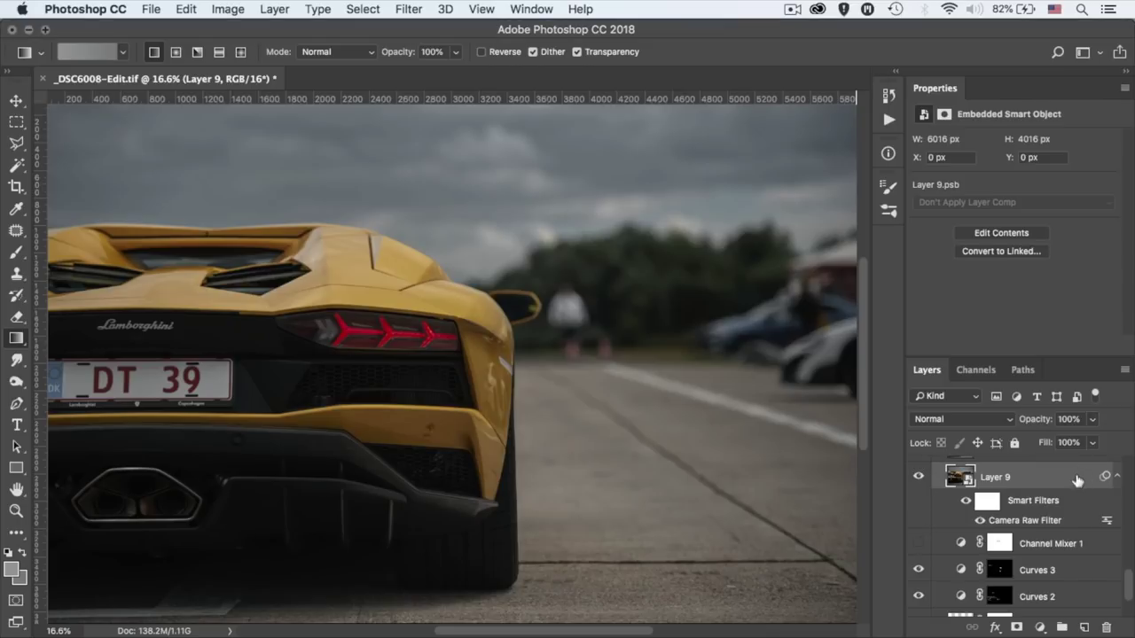
click(1076, 420)
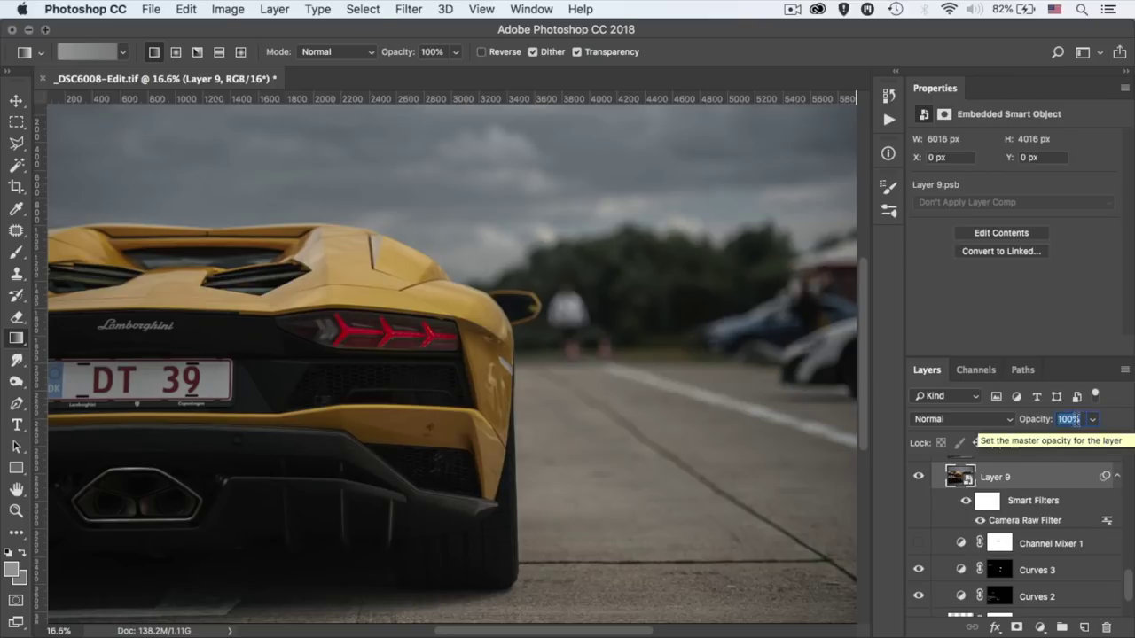
Step: Set Layer 9 to 29% opacity and select Layer 10 with the cleaned background
text(29)
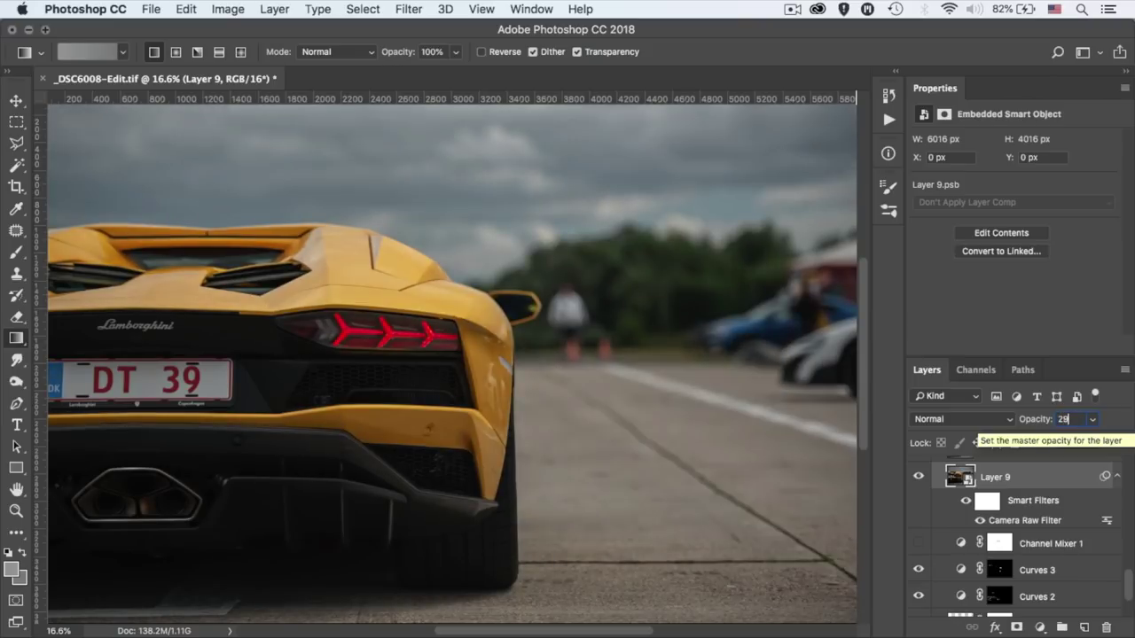
key(Return)
scroll(1009, 525, up, 1)
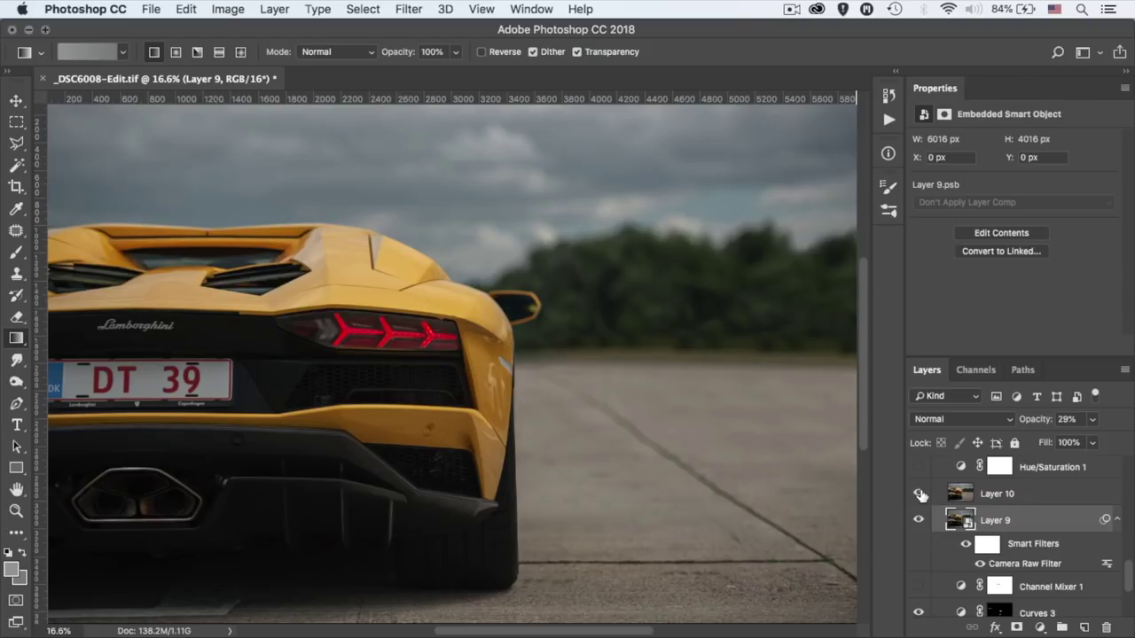
scroll(921, 495, up, 1)
click(950, 541)
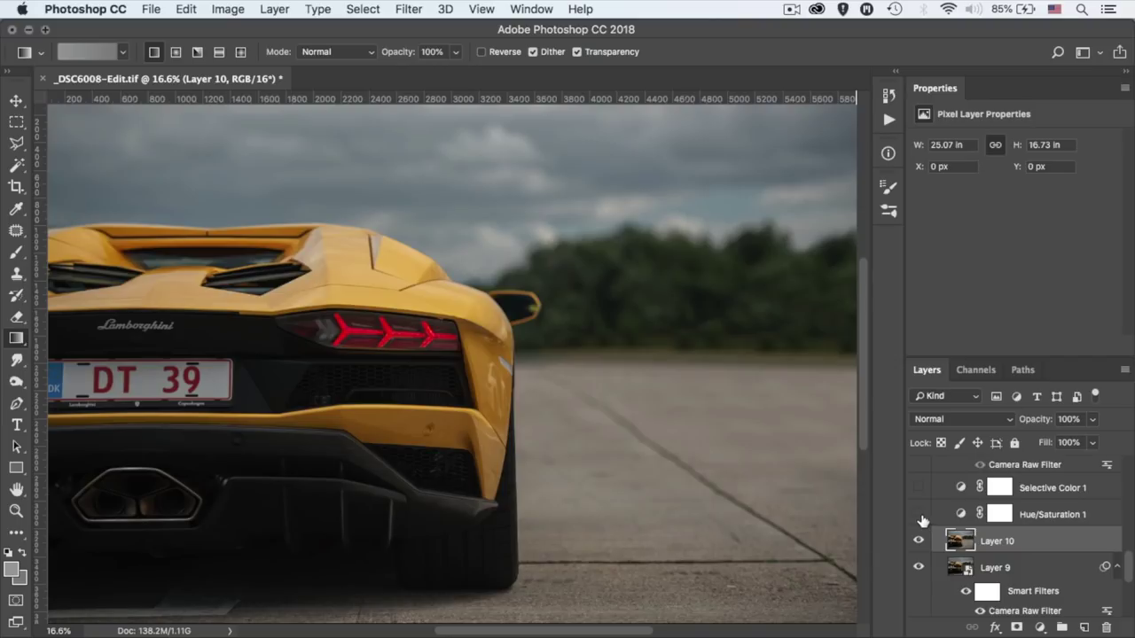
Step: Turn on Hue/Saturation 1 and review its Yellows range settings
click(919, 516)
click(960, 515)
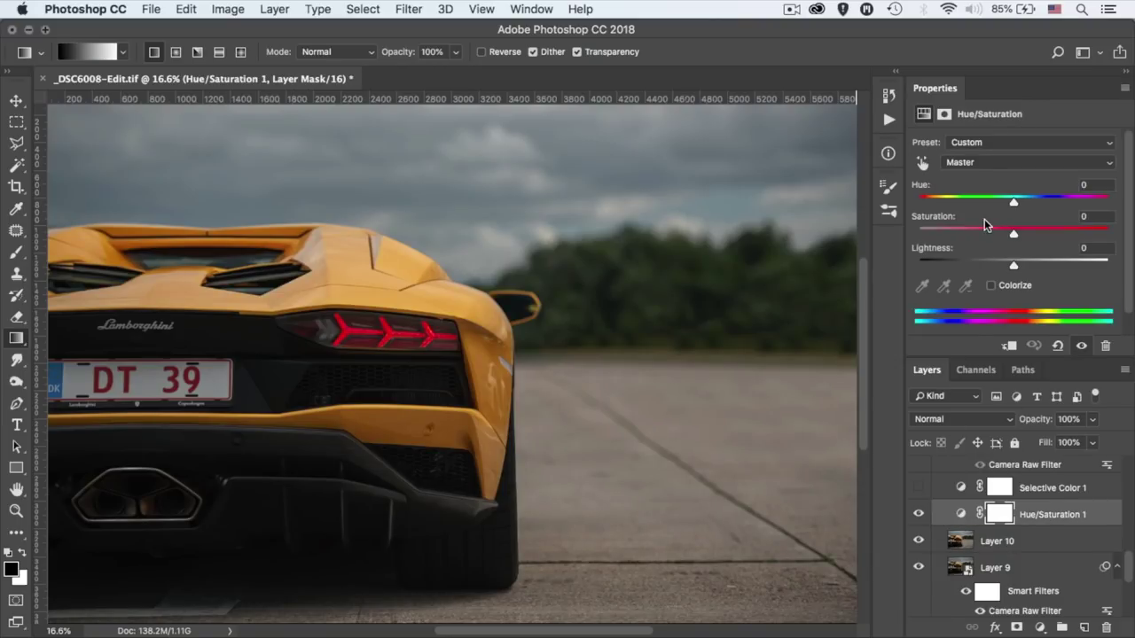
click(986, 163)
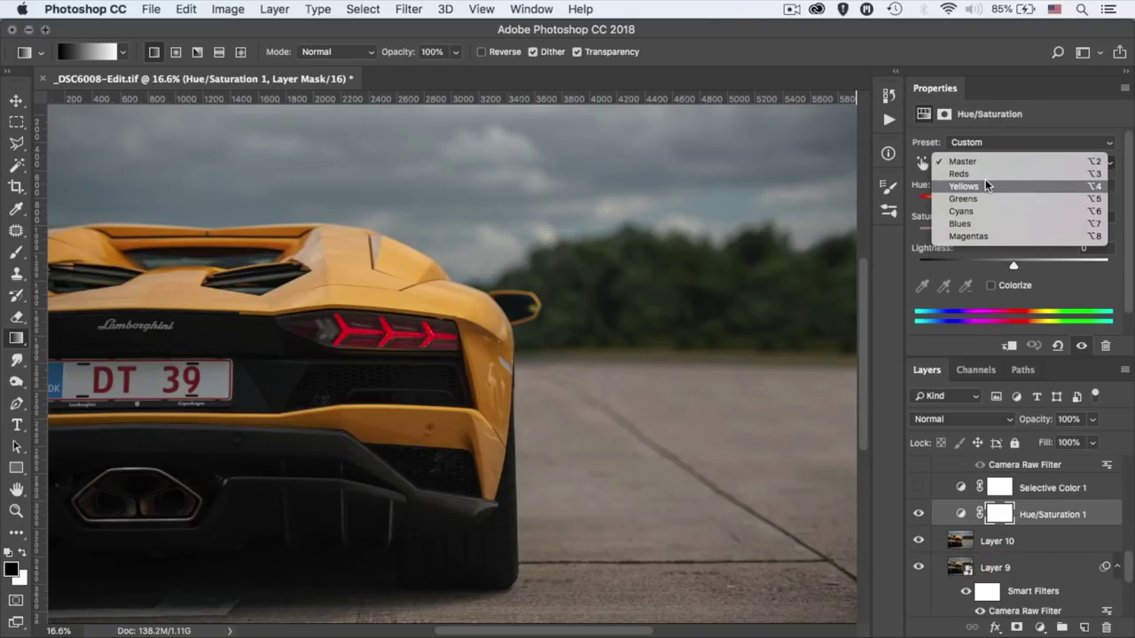
click(983, 185)
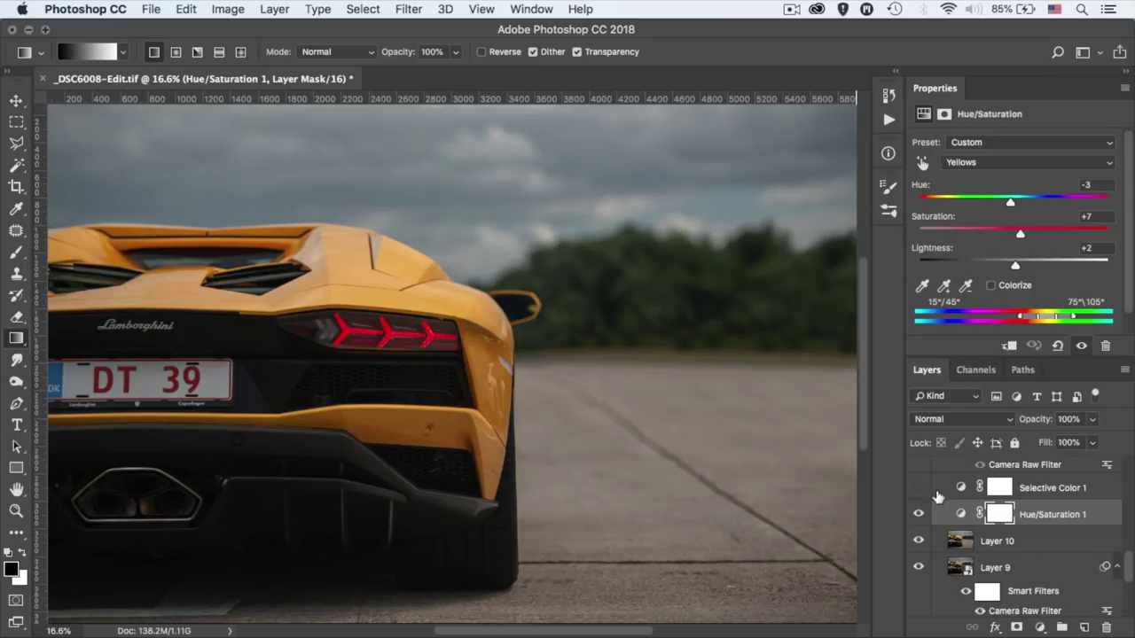
Step: Review Selective Color 1's Yellows settings and compare the layer on and off
click(953, 493)
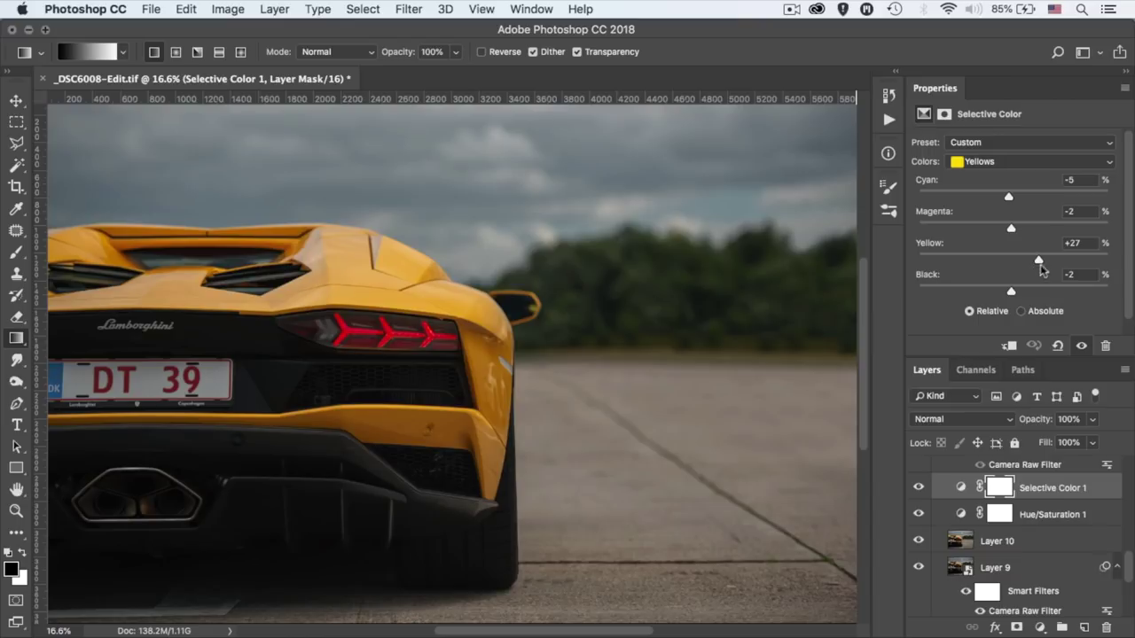
click(918, 489)
click(919, 490)
Step: Show Layer 13 and review its Camera Raw Filter sliders (Clarity +42, Whites +26) without changes
scroll(1068, 502, up, 3)
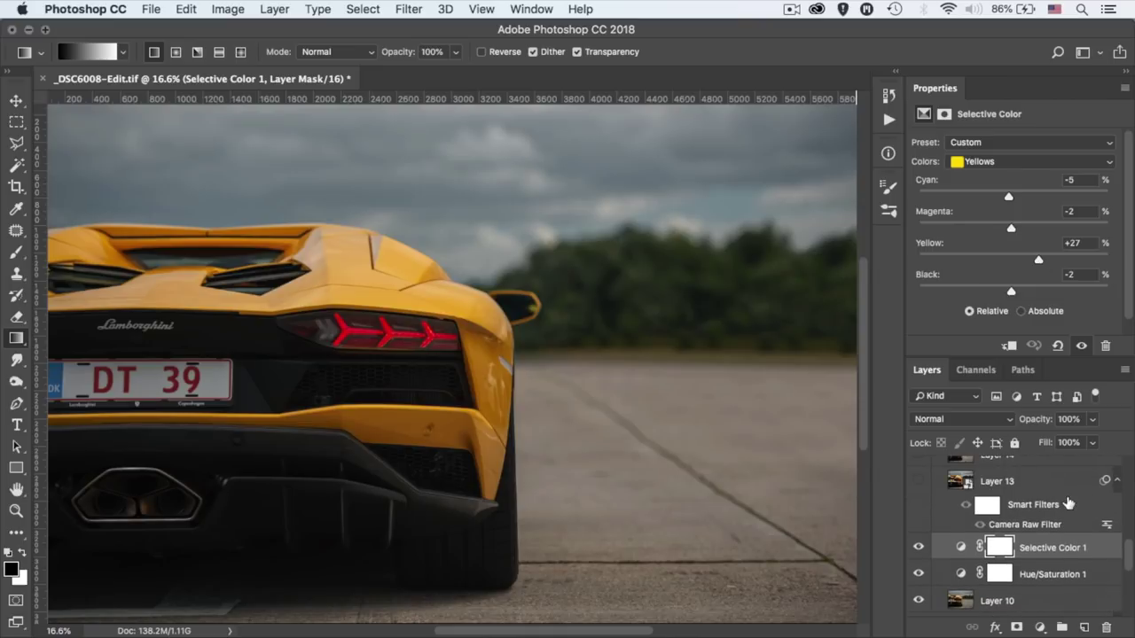
click(919, 484)
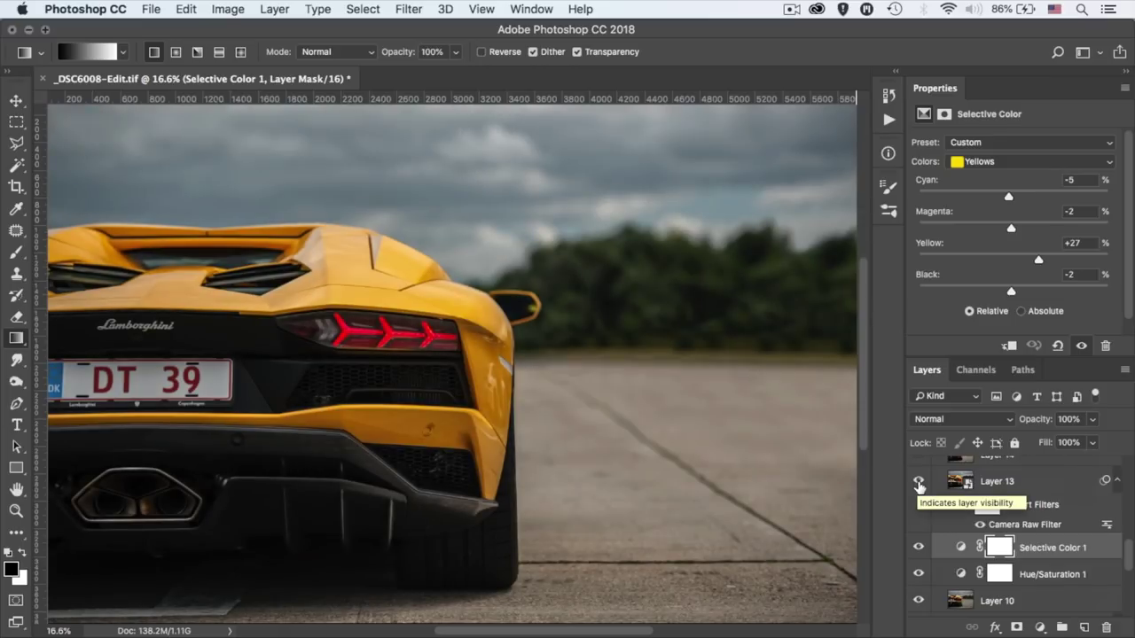
double_click(1027, 525)
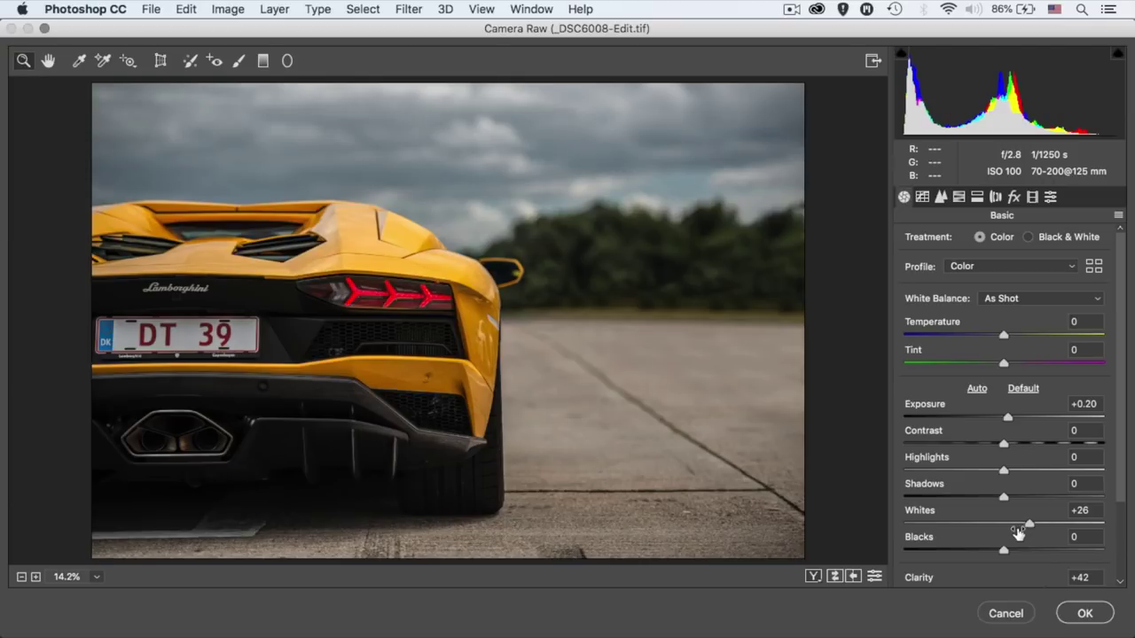
scroll(1029, 528, down, 3)
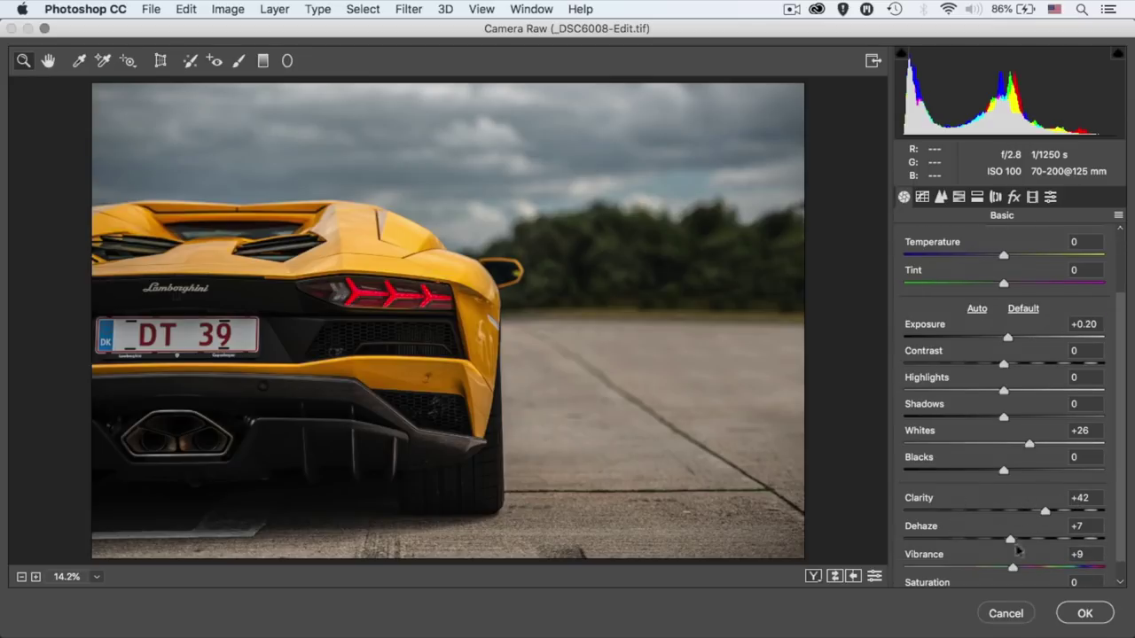
scroll(1020, 563, down, 1)
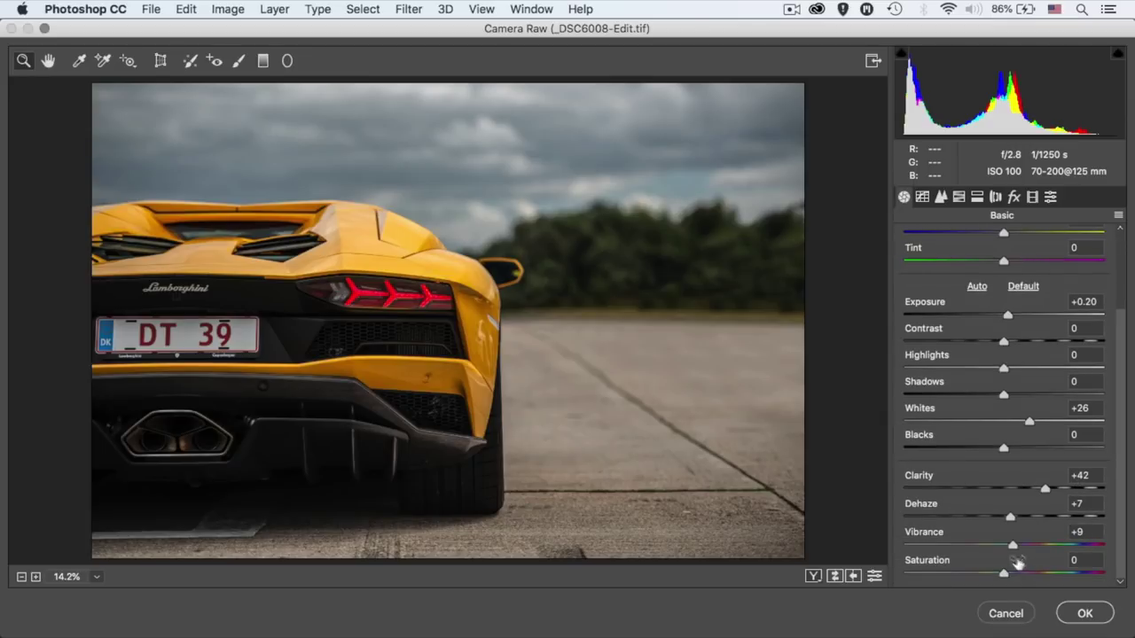
click(1005, 613)
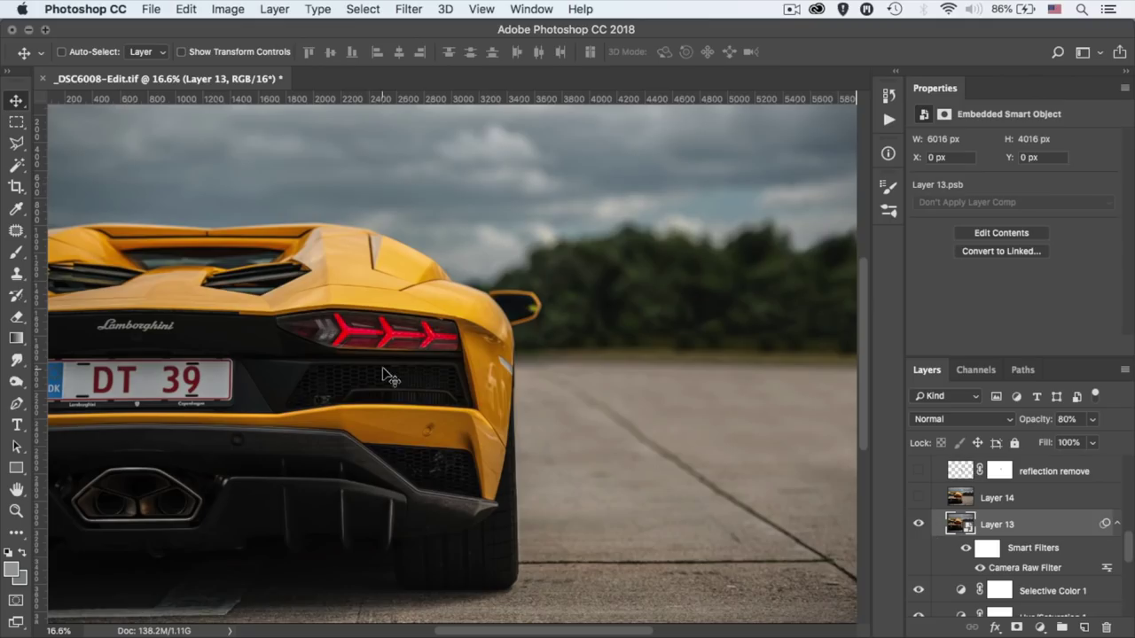
Step: Zoom in on the licence plate and show Layer 14 with the blanked plate
scroll(286, 383, up, 3)
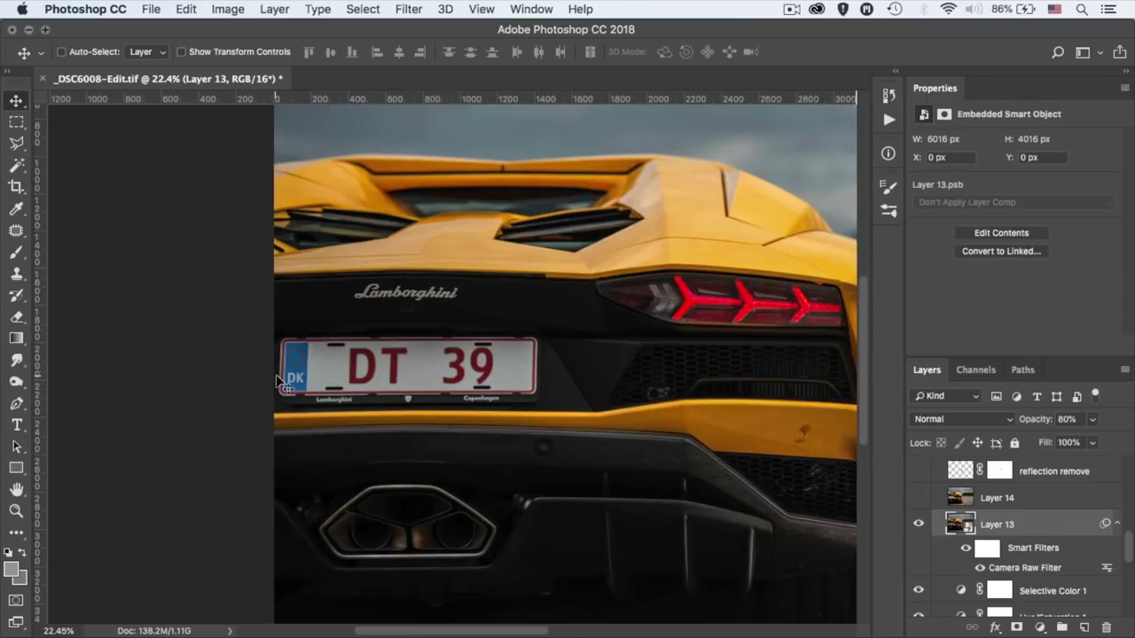
scroll(449, 381, up, 2)
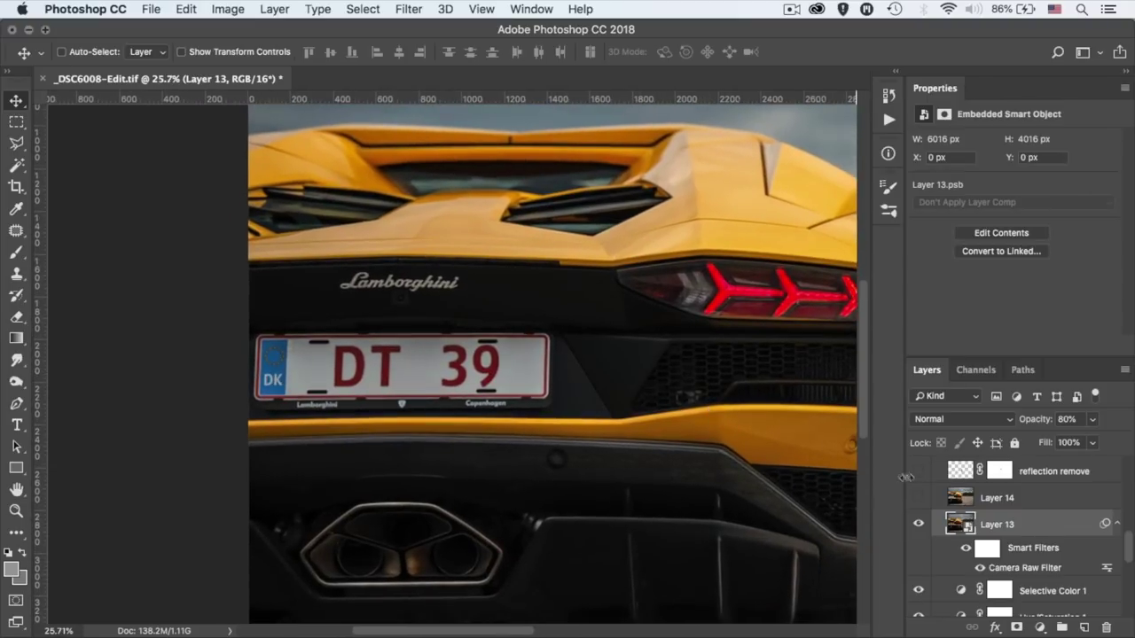
click(919, 498)
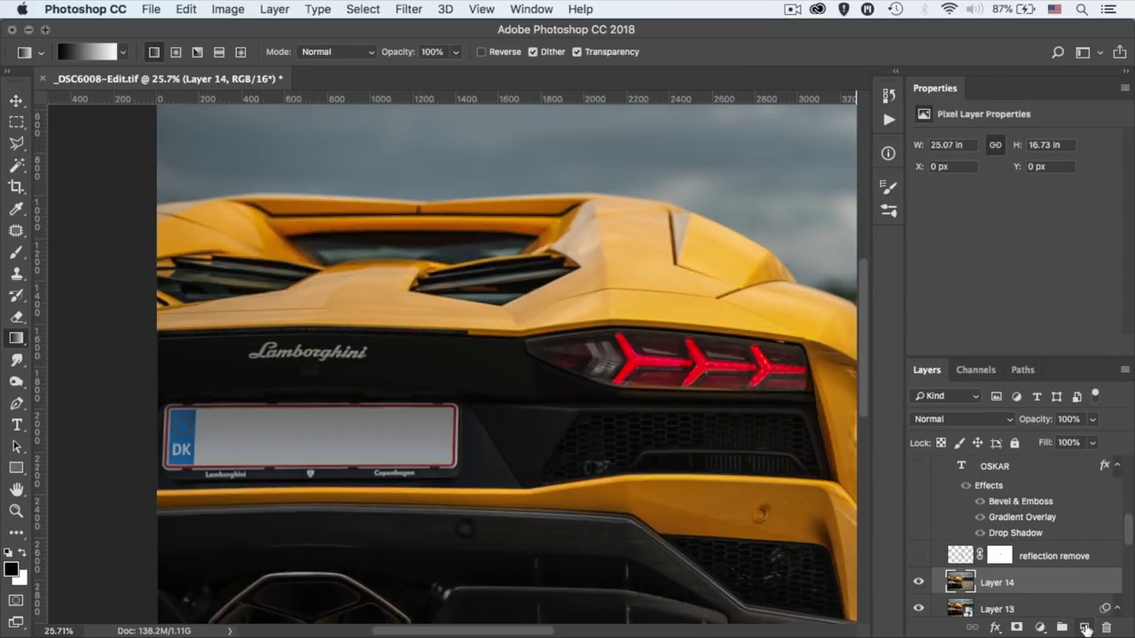
Step: Add a new Layer 15 and select a rectangle over the rear spoiler
click(1086, 628)
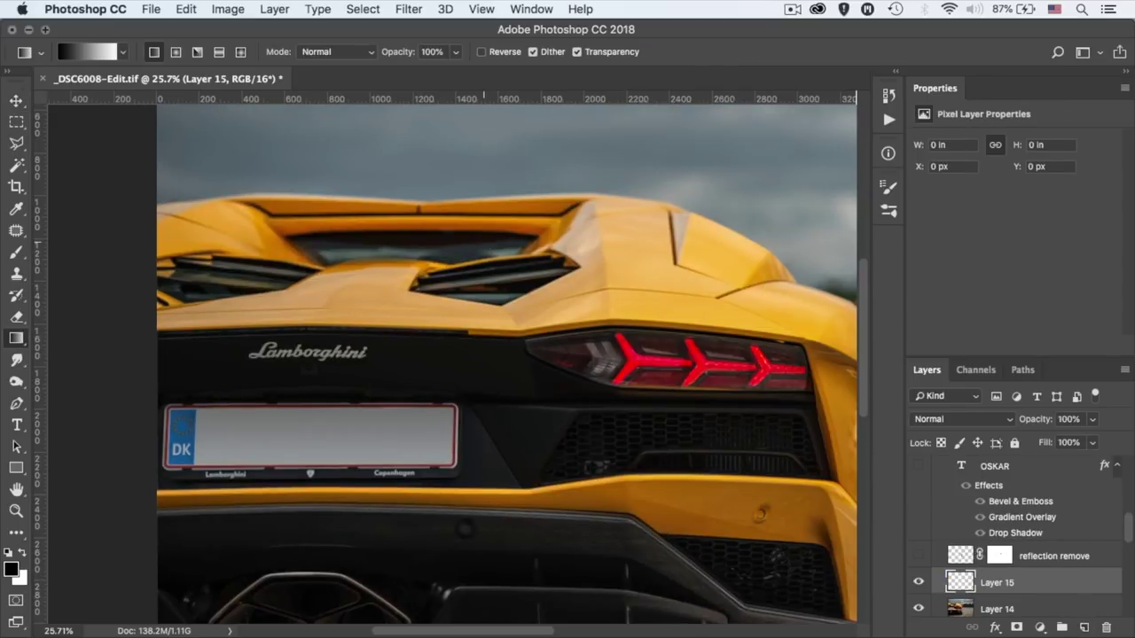
click(16, 121)
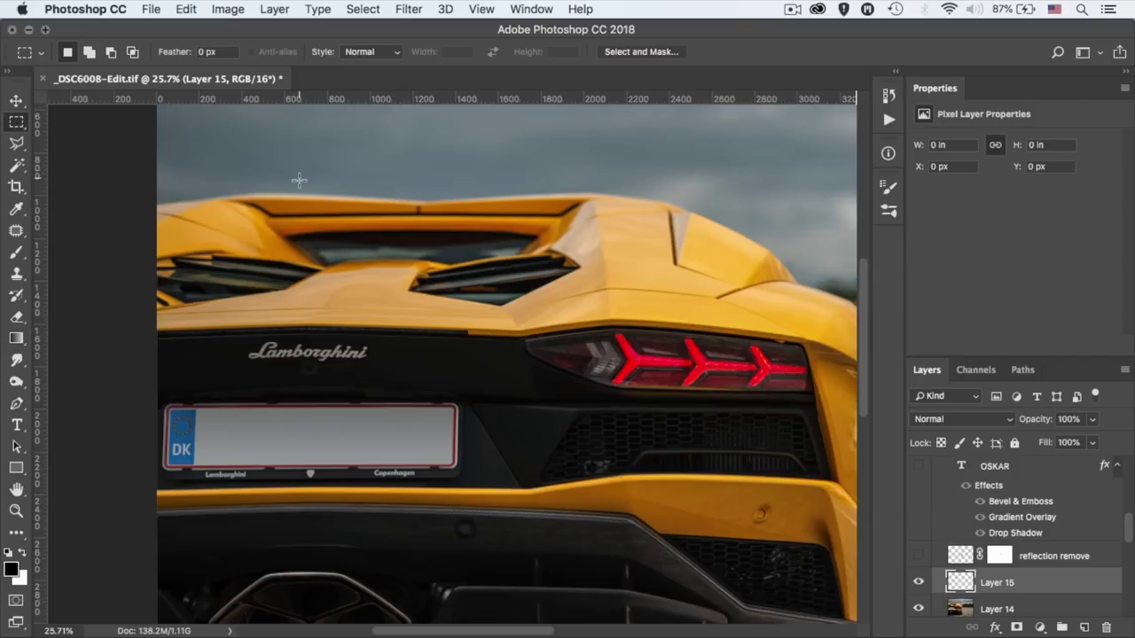
drag(299, 181, 563, 244)
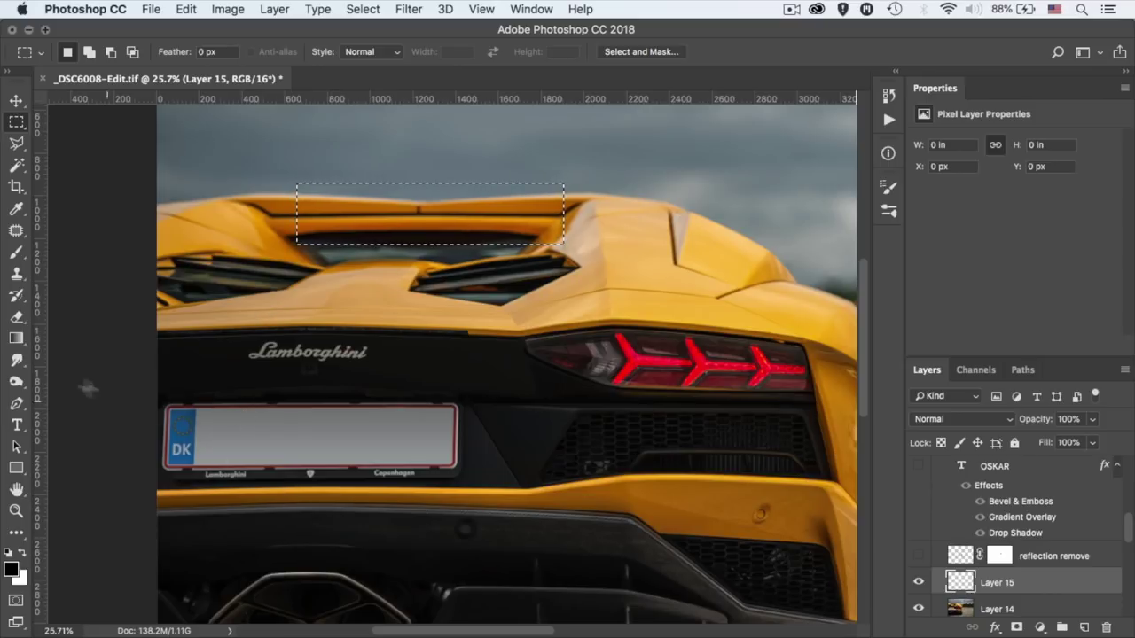
Step: Set the gradient colours to a dark grey and a lighter grey #909193 sampled from the plate
click(16, 338)
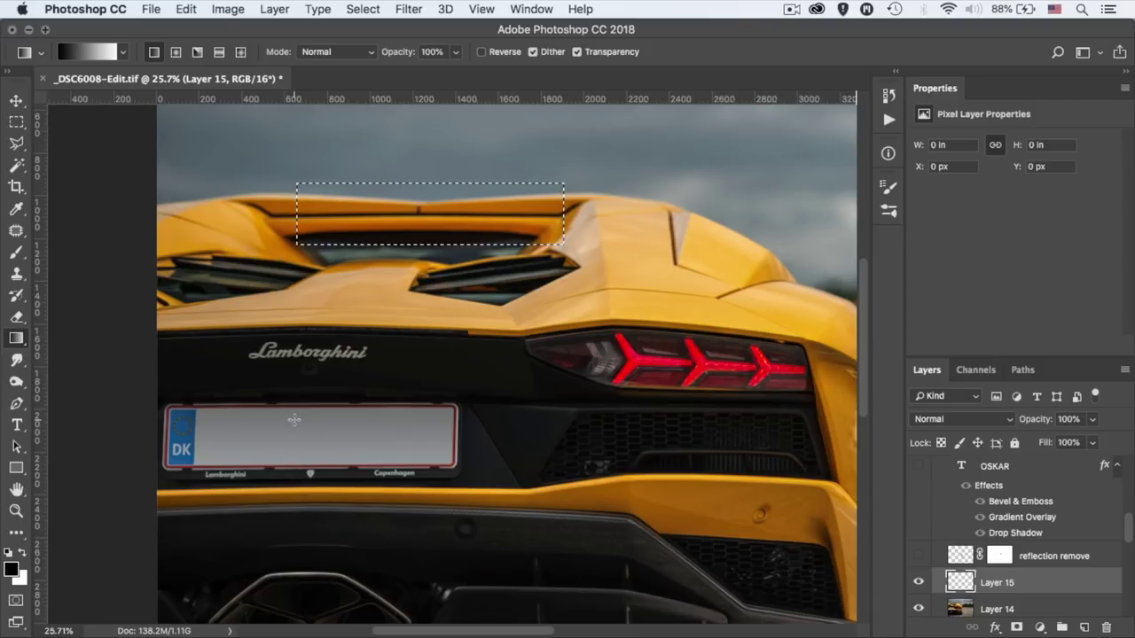
click(11, 570)
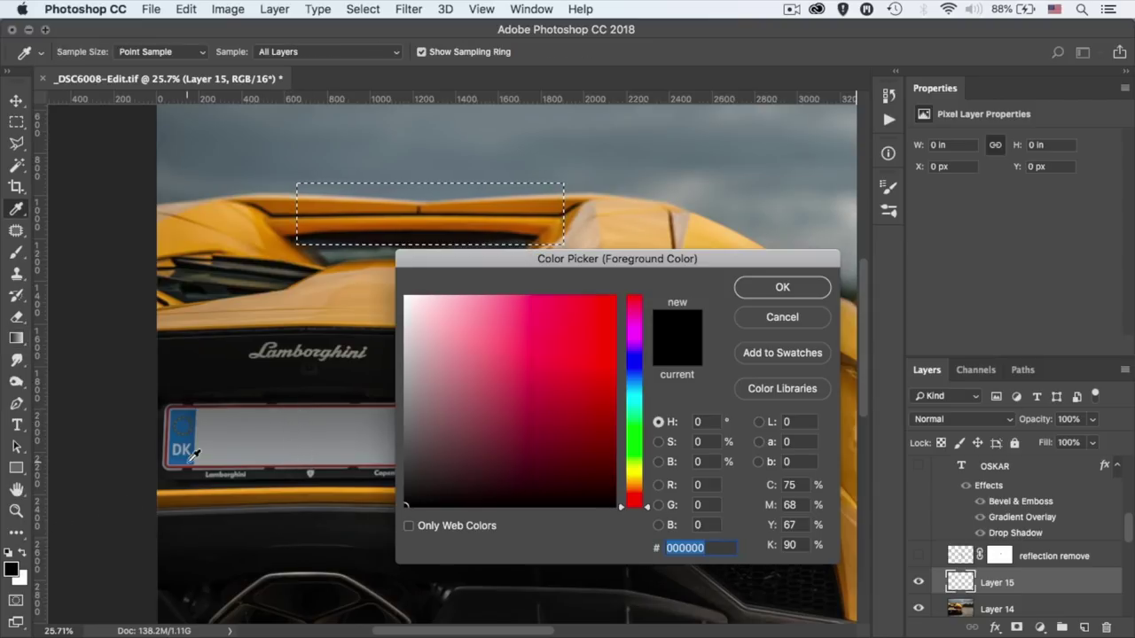
click(247, 410)
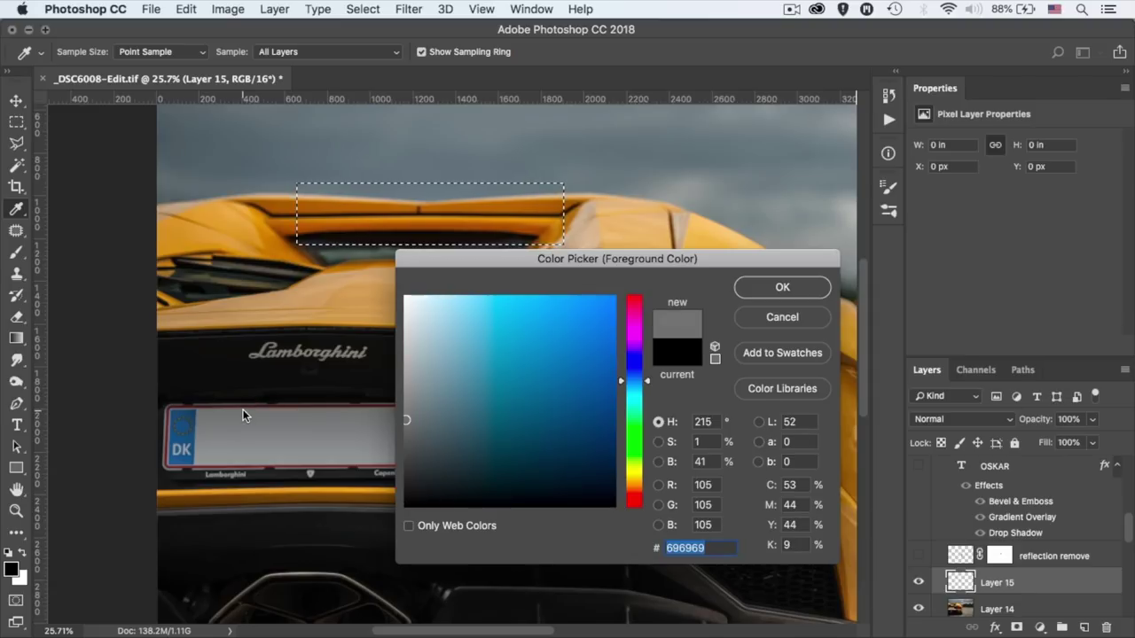
click(780, 297)
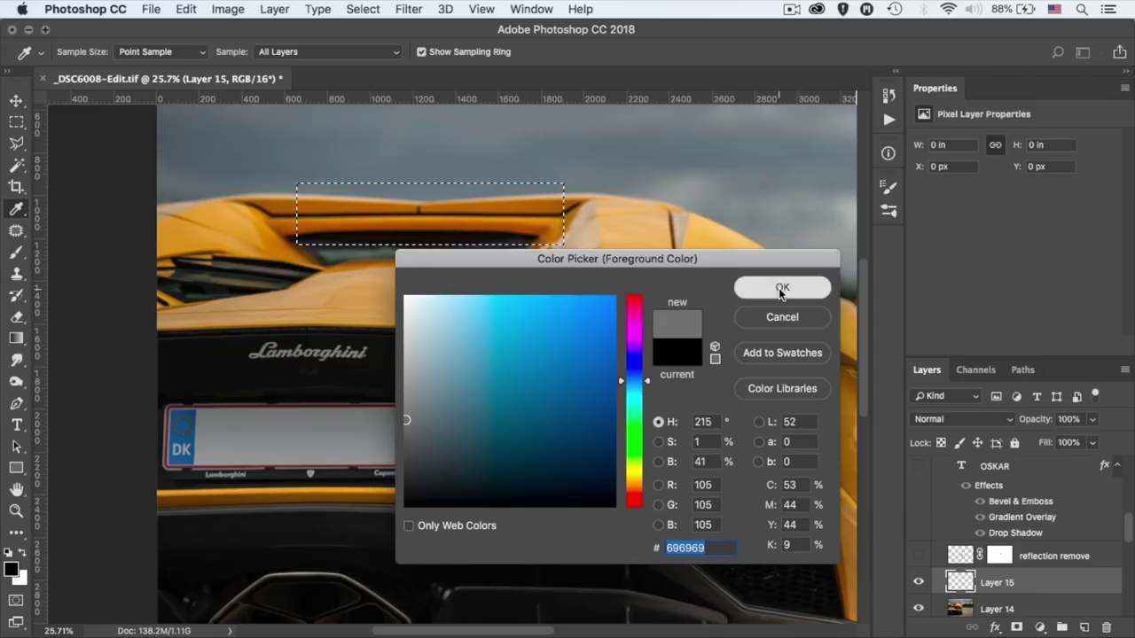
click(22, 553)
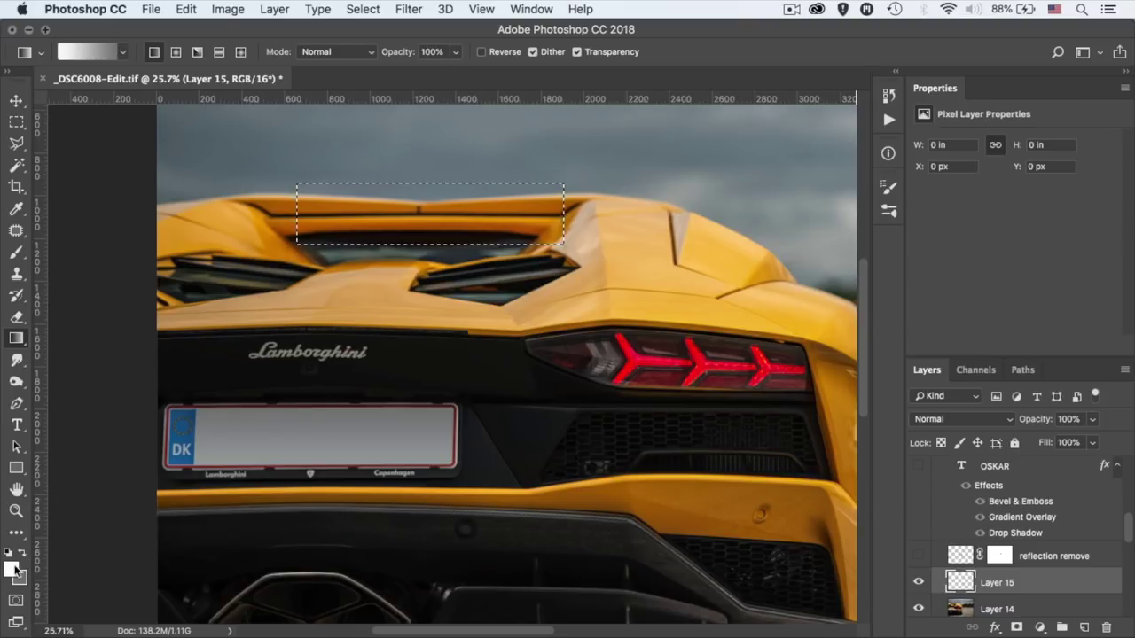
click(14, 572)
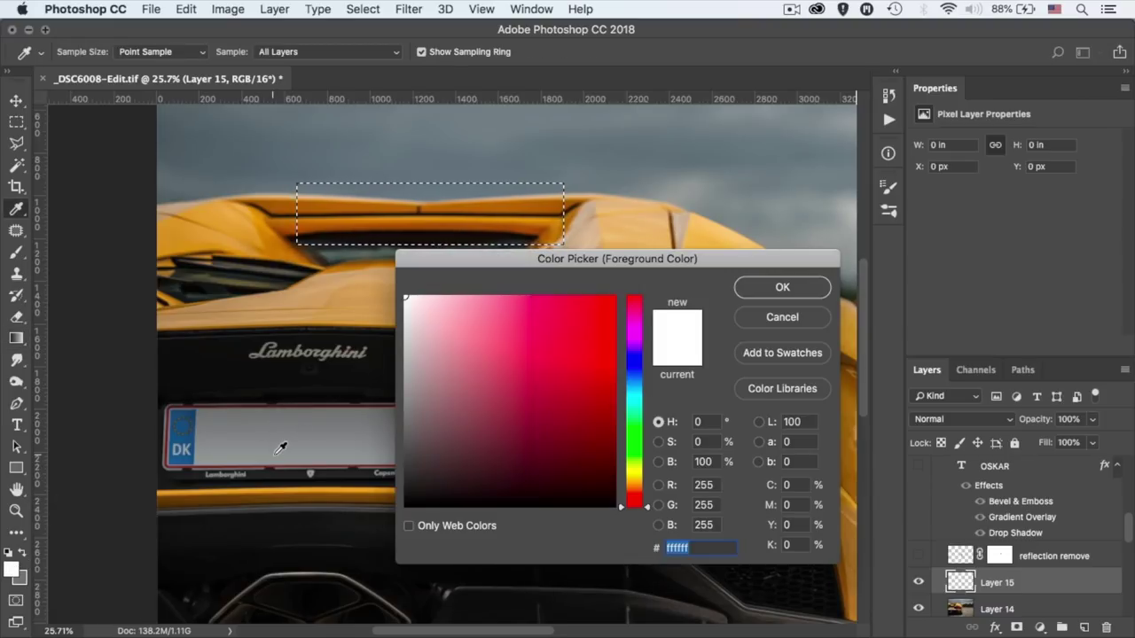
click(272, 456)
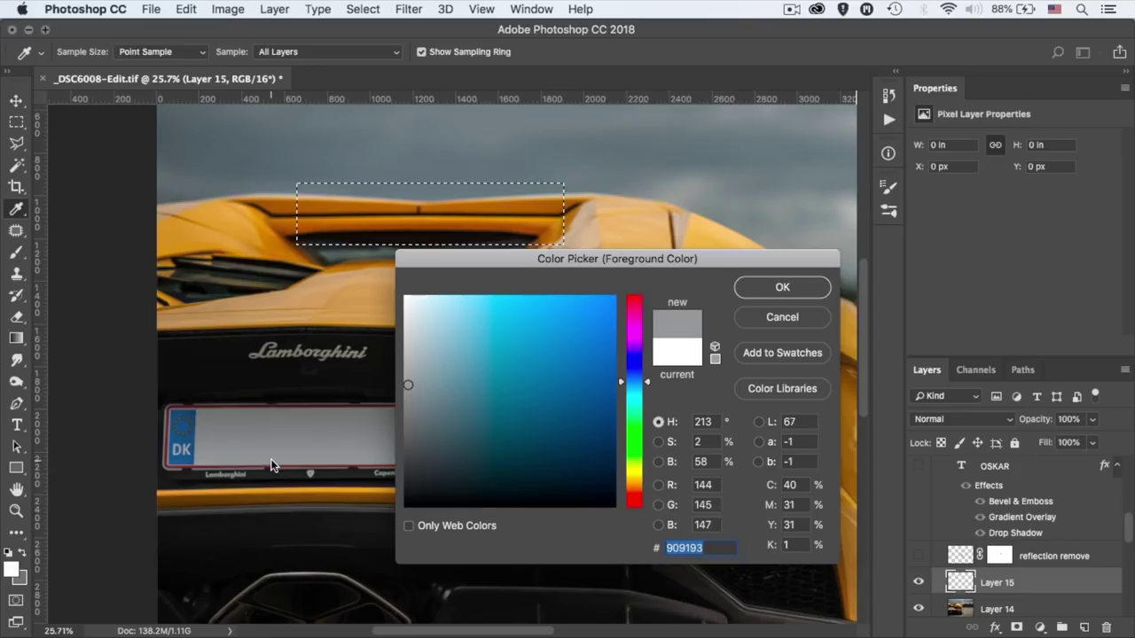
click(796, 293)
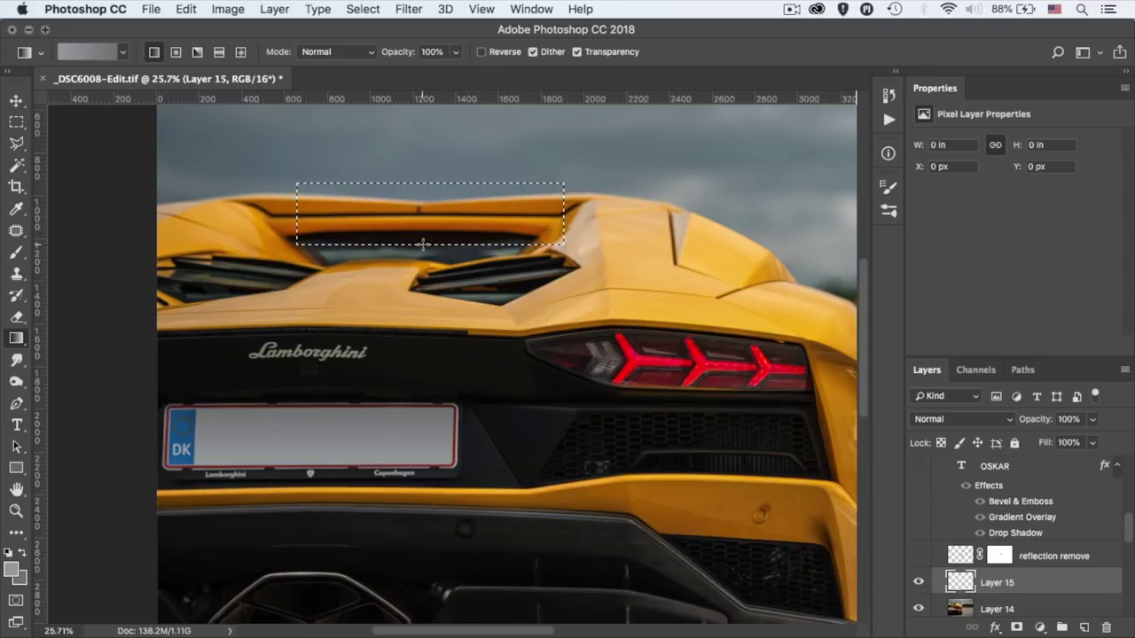
Step: Fill the spoiler selection with a bottom-to-top grey gradient and zoom in to inspect it
drag(423, 239, 436, 184)
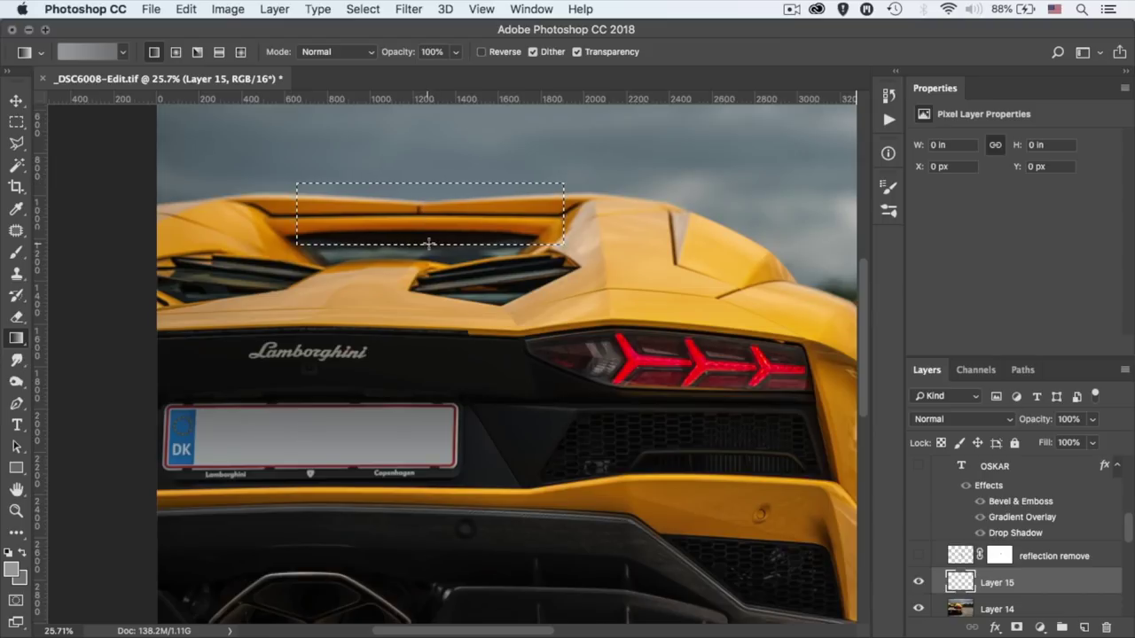
drag(428, 241, 428, 181)
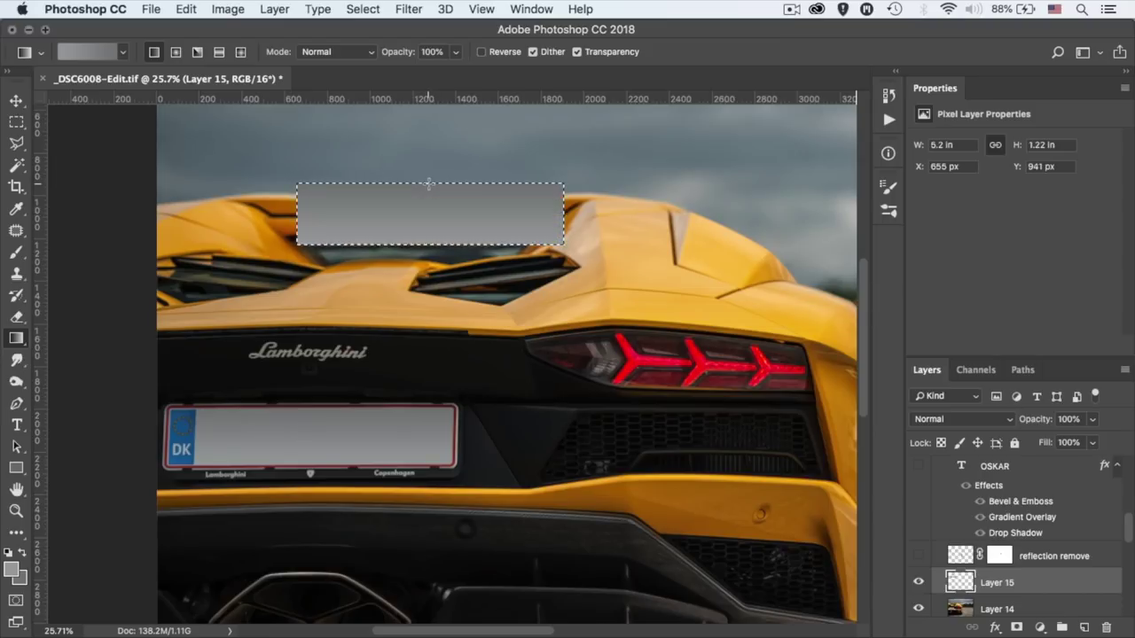
scroll(461, 202, up, 5)
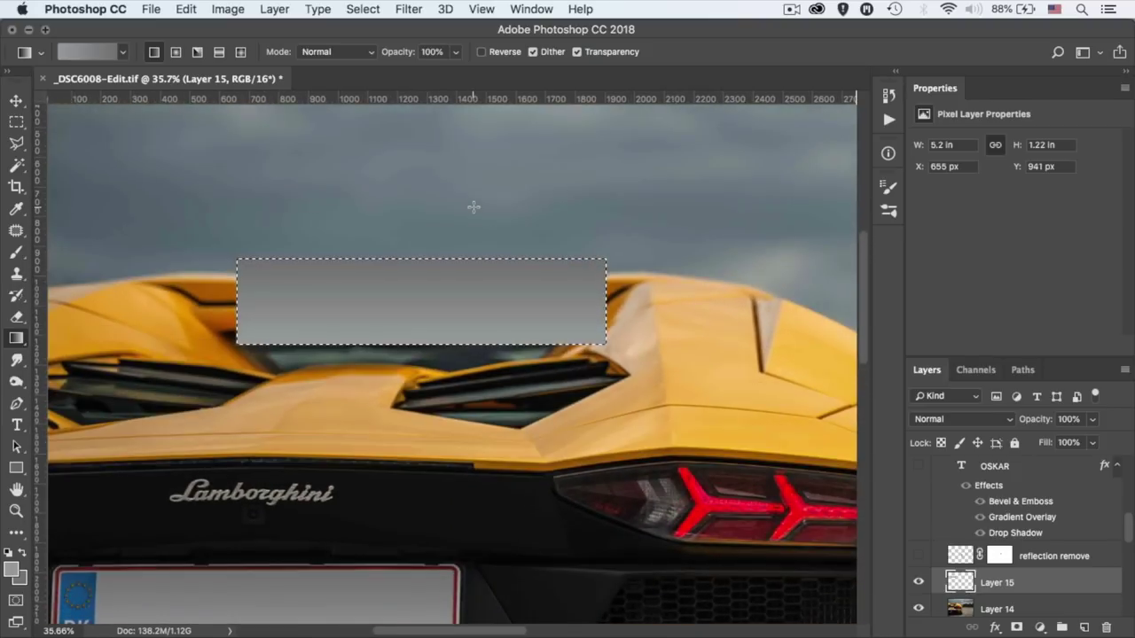
scroll(474, 207, up, 4)
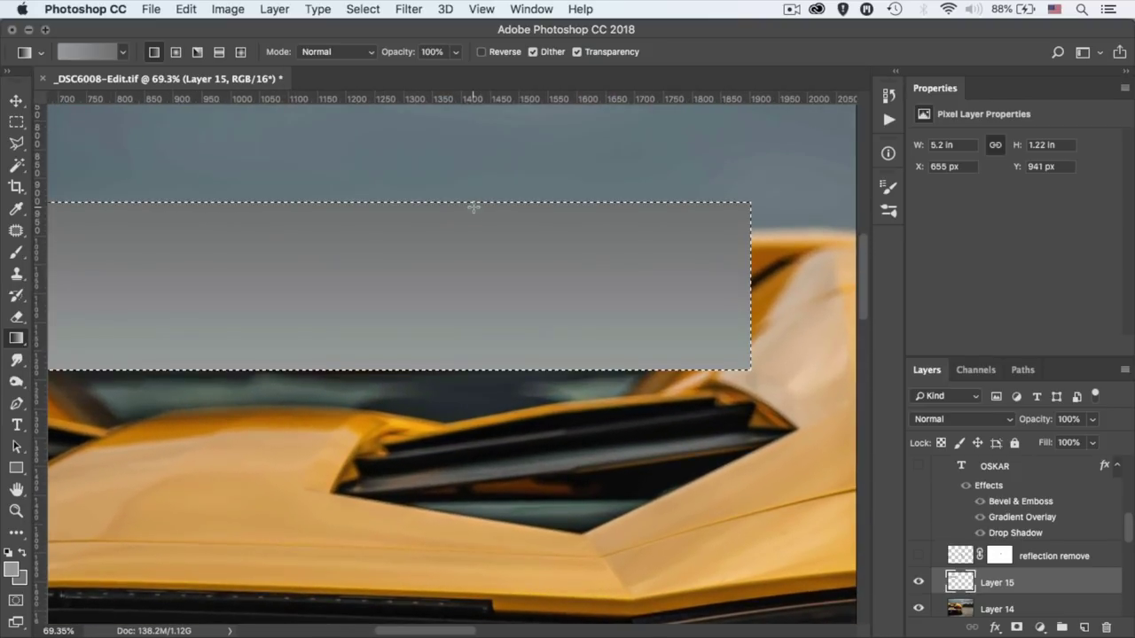
scroll(473, 206, up, 2)
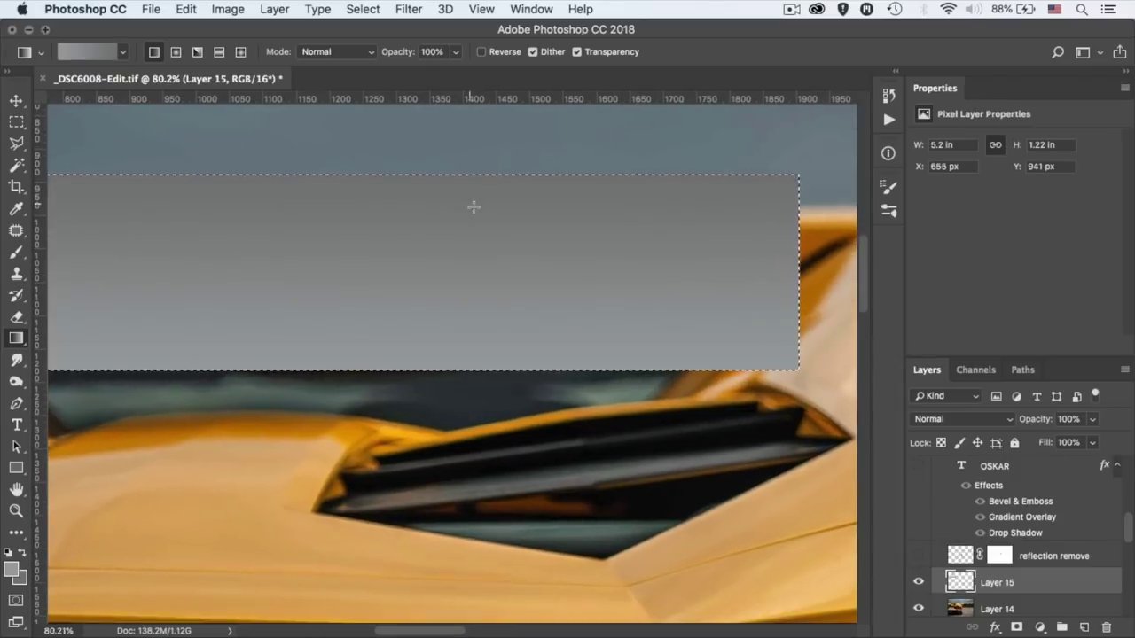
Step: Apply Add Noise to the grey gradient on Layer 15: 1%, Uniform, Monochromatic
click(409, 9)
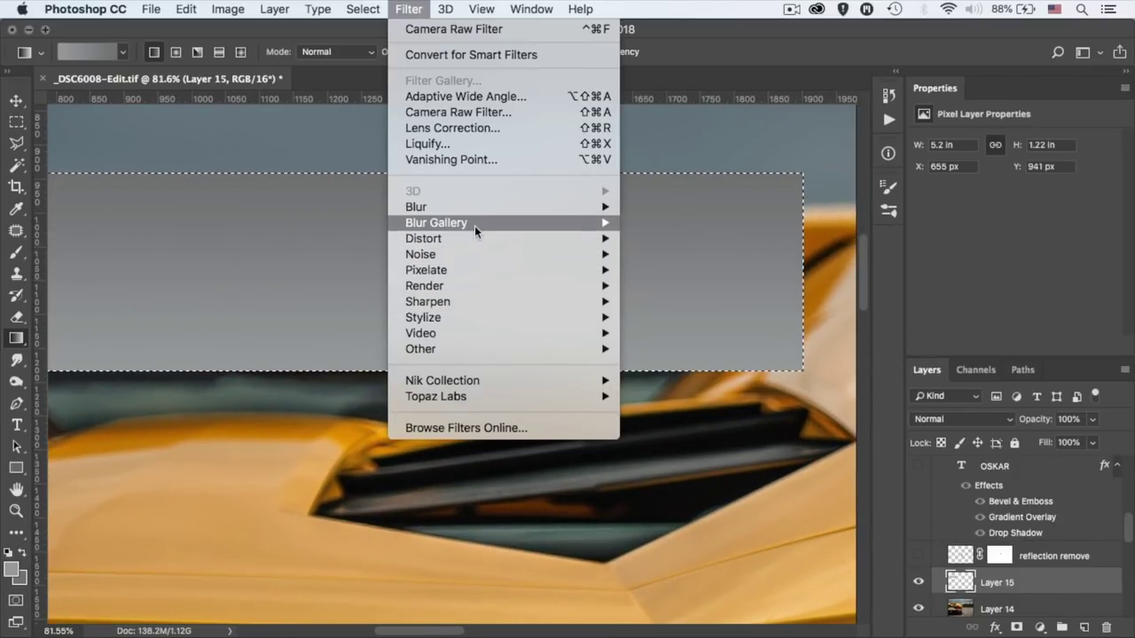
mouse_move(477, 219)
mouse_move(474, 253)
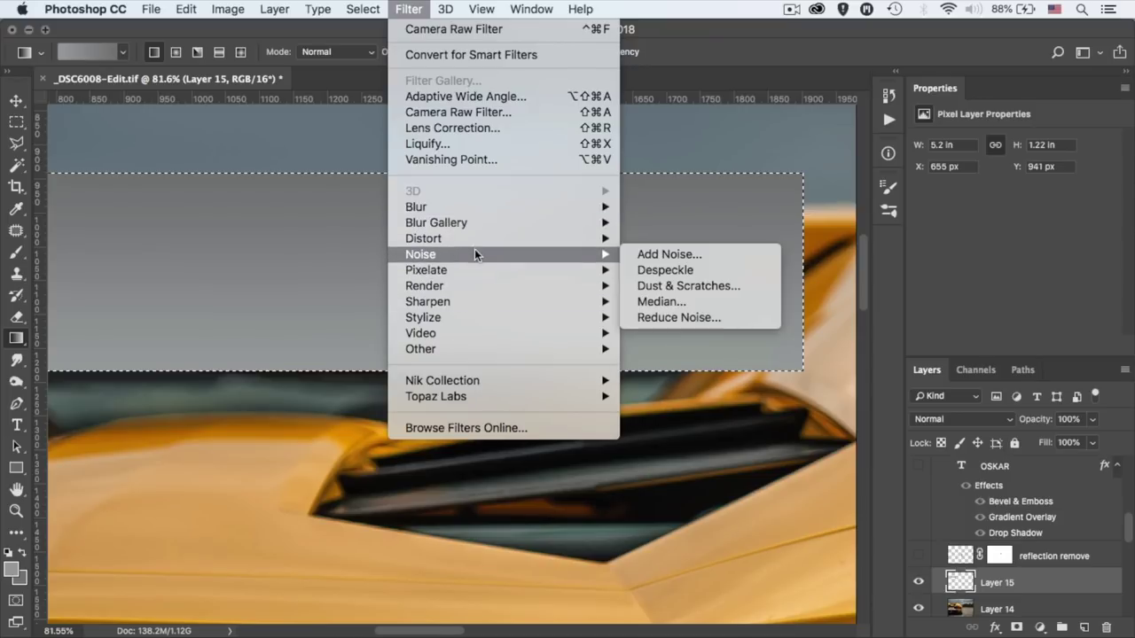
click(666, 256)
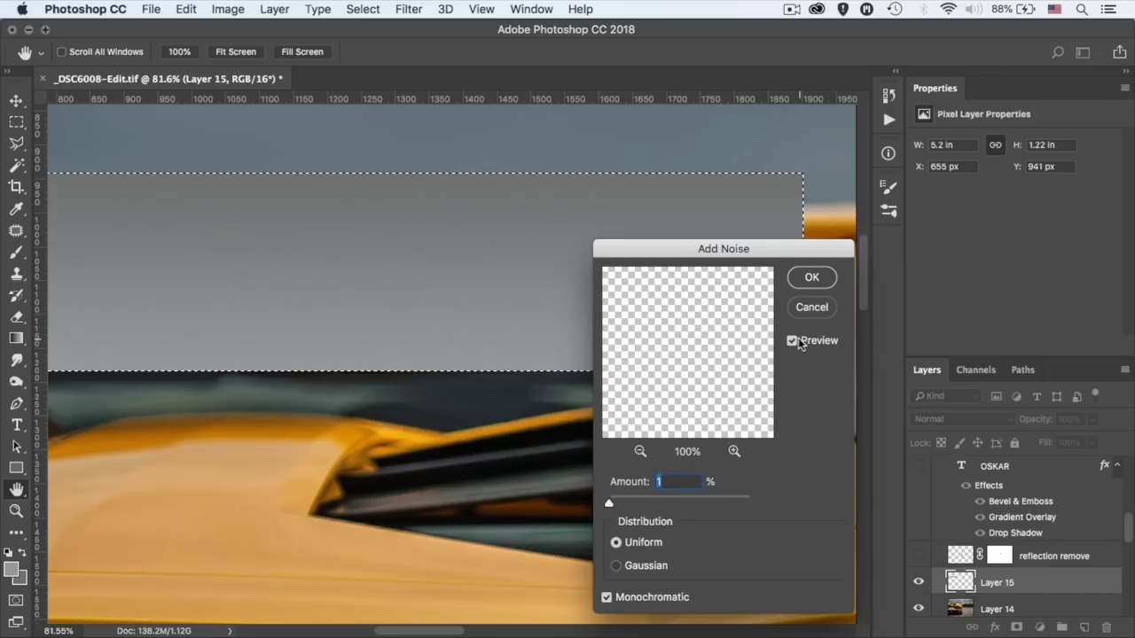
click(793, 342)
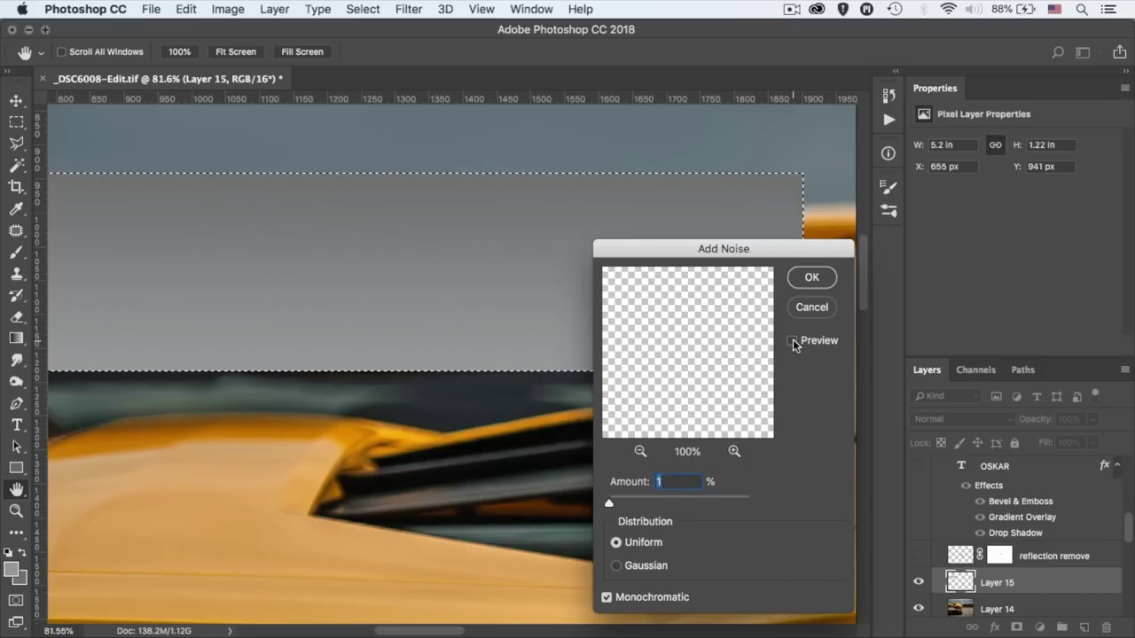
click(793, 341)
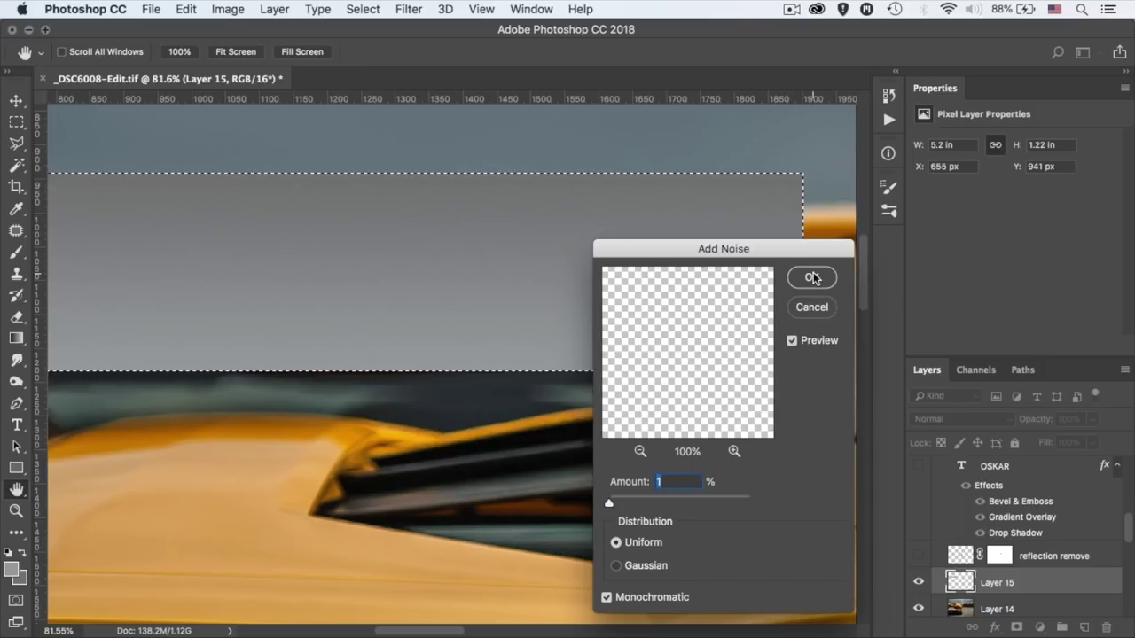
click(810, 308)
Step: Make Layer 14 active, zoom into the rear flank and show the 'reflection remove' layer
key(g)
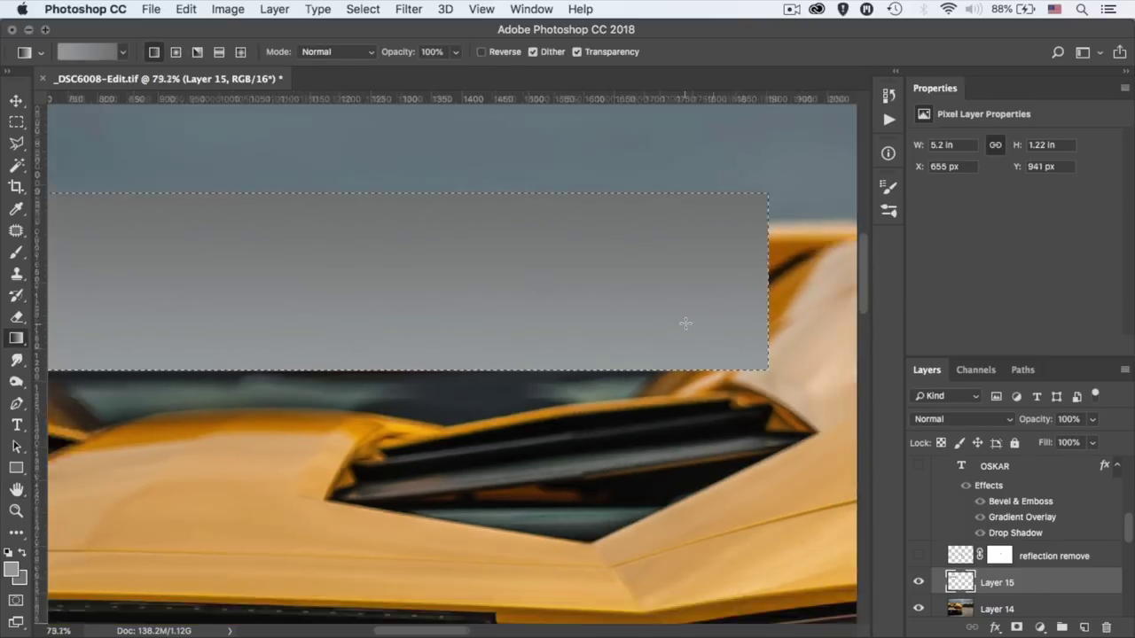
scroll(685, 323, down, 10)
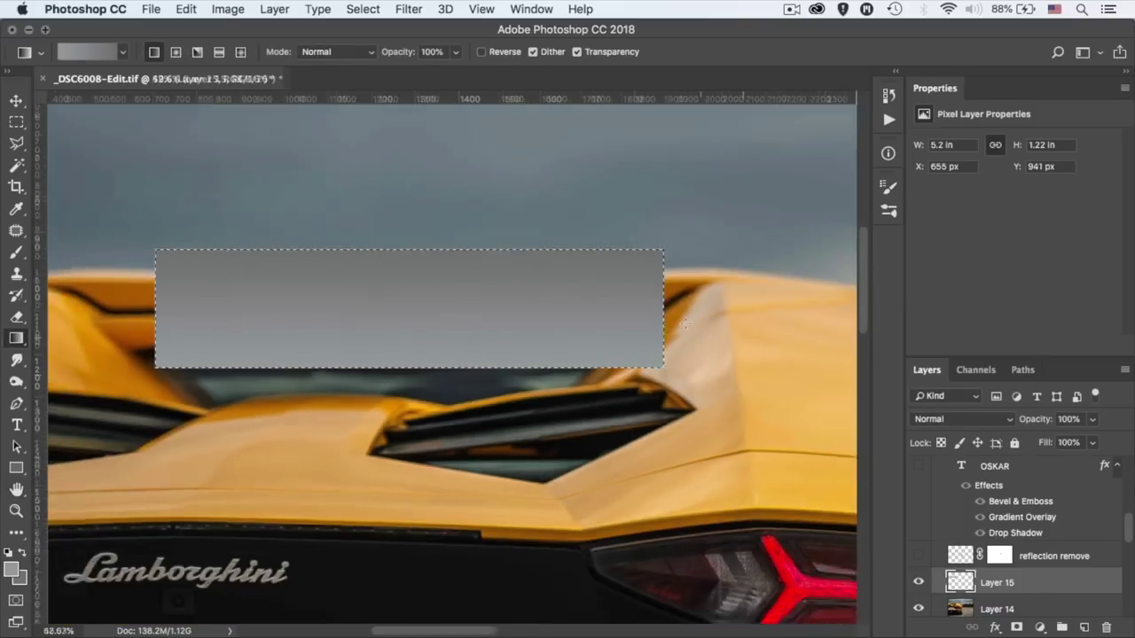
key(alt+bracketleft)
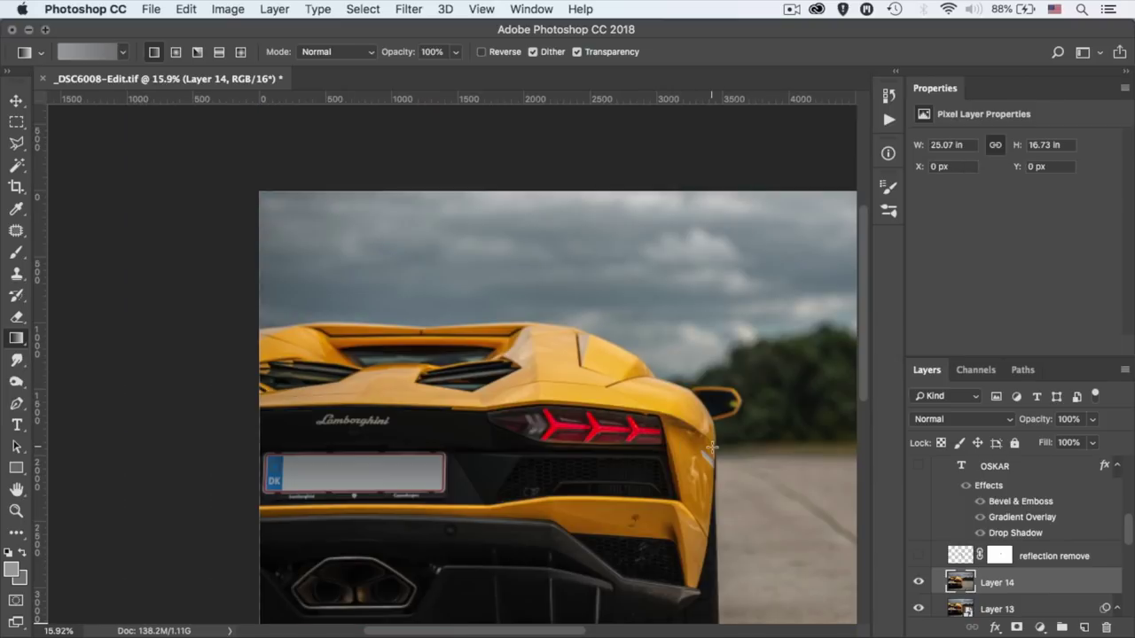
scroll(712, 448, up, 5)
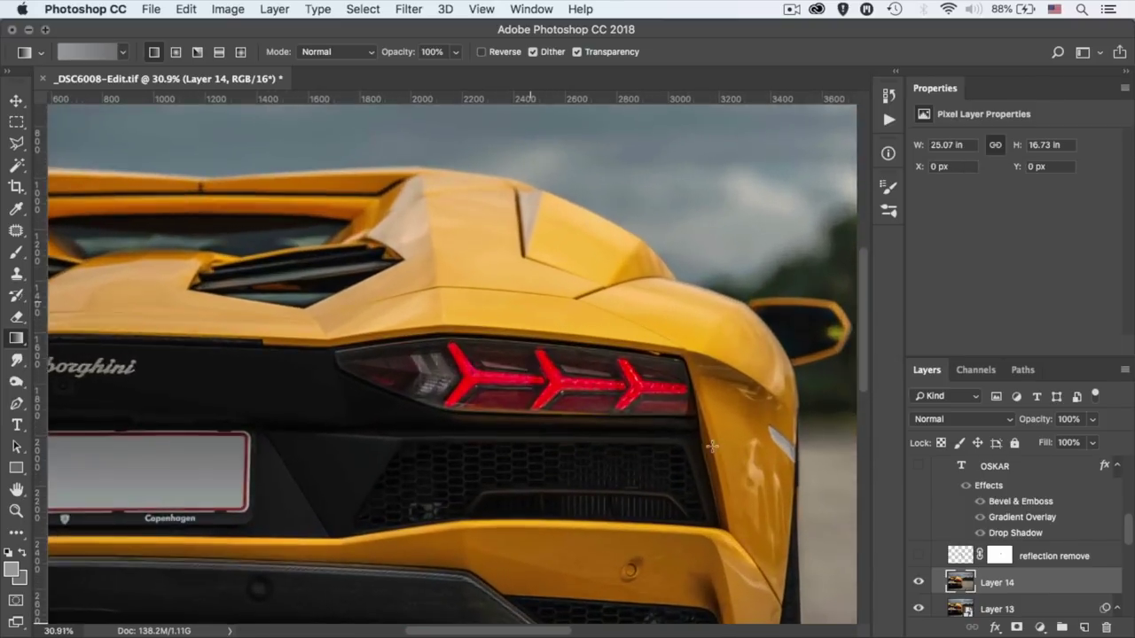
scroll(712, 448, up, 4)
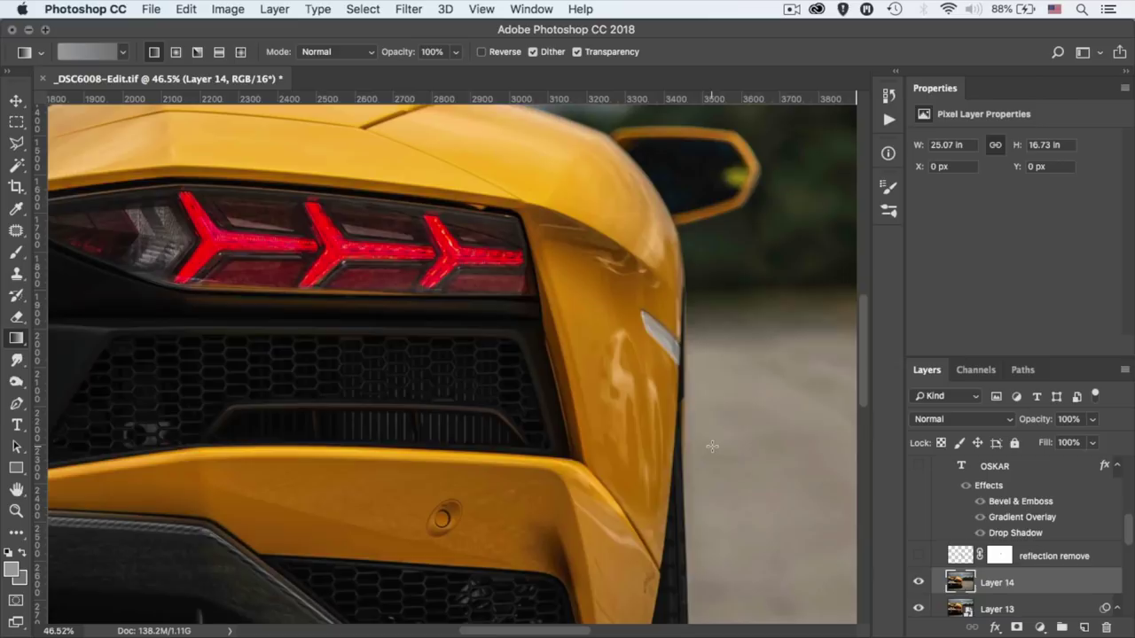
scroll(712, 446, right, 2)
scroll(712, 446, up, 3)
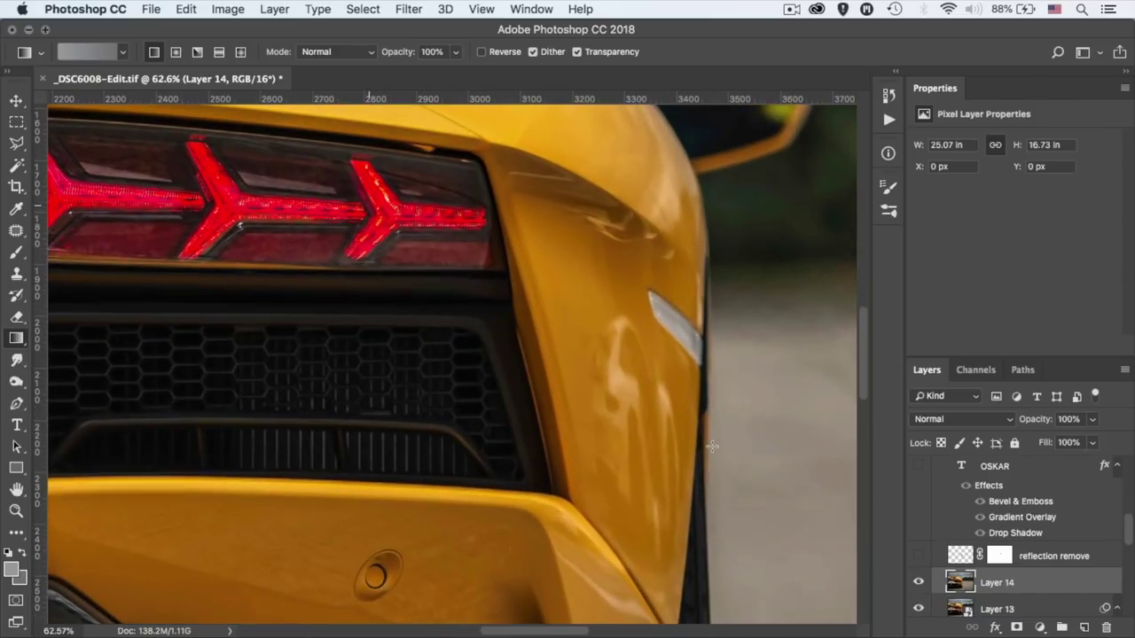
scroll(712, 446, up, 2)
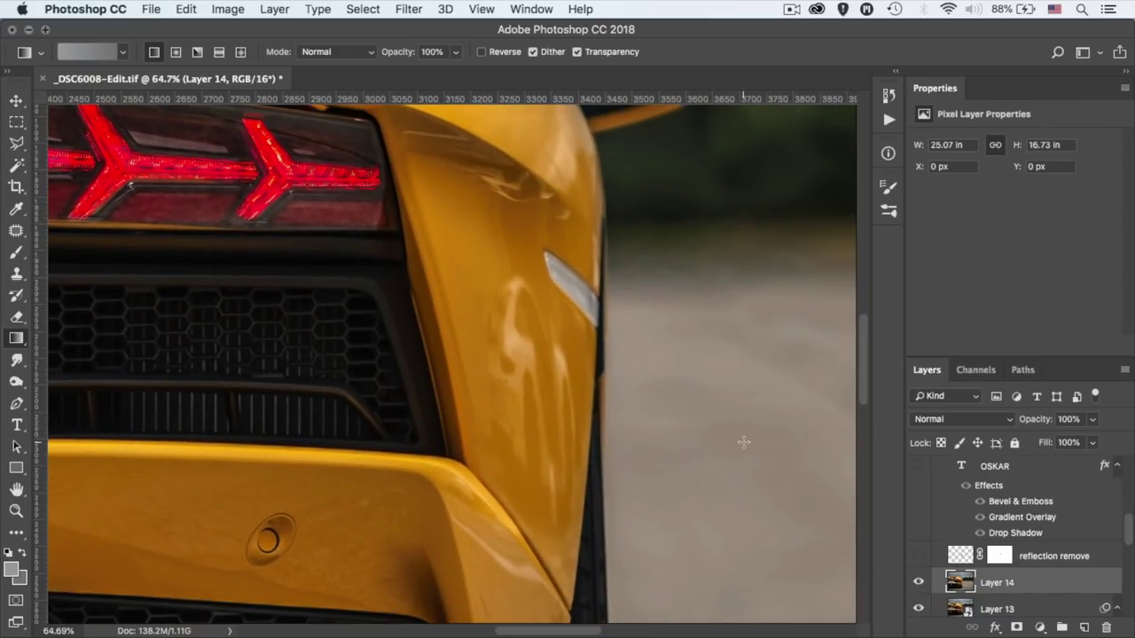
click(918, 555)
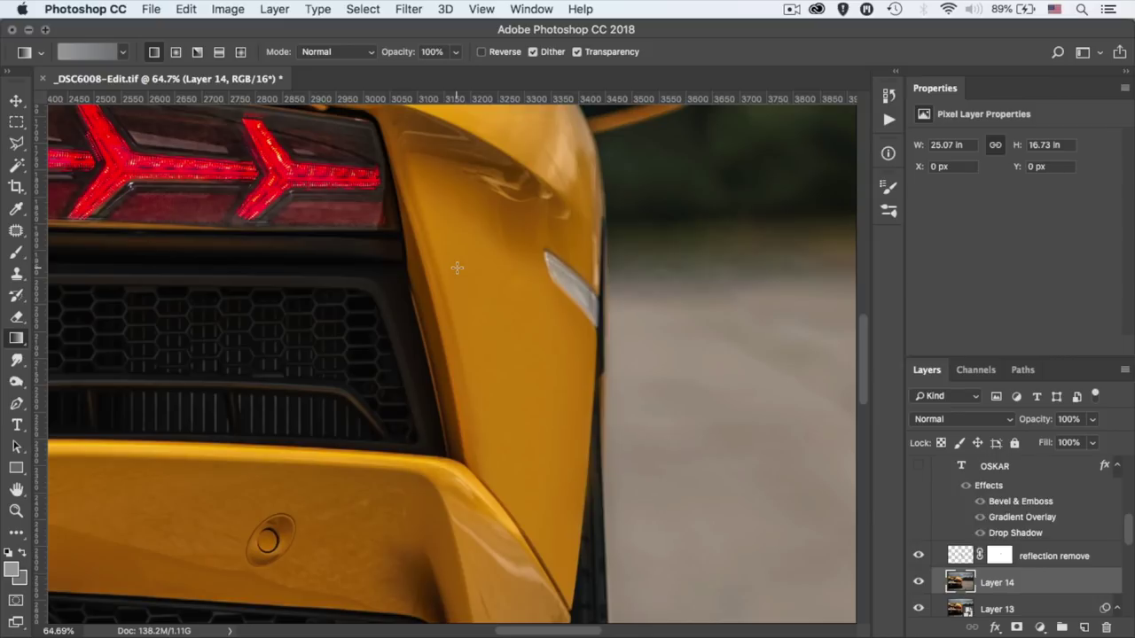
Step: Sample the car body's golden yellow with the brush and paint over the rear flank
key(b)
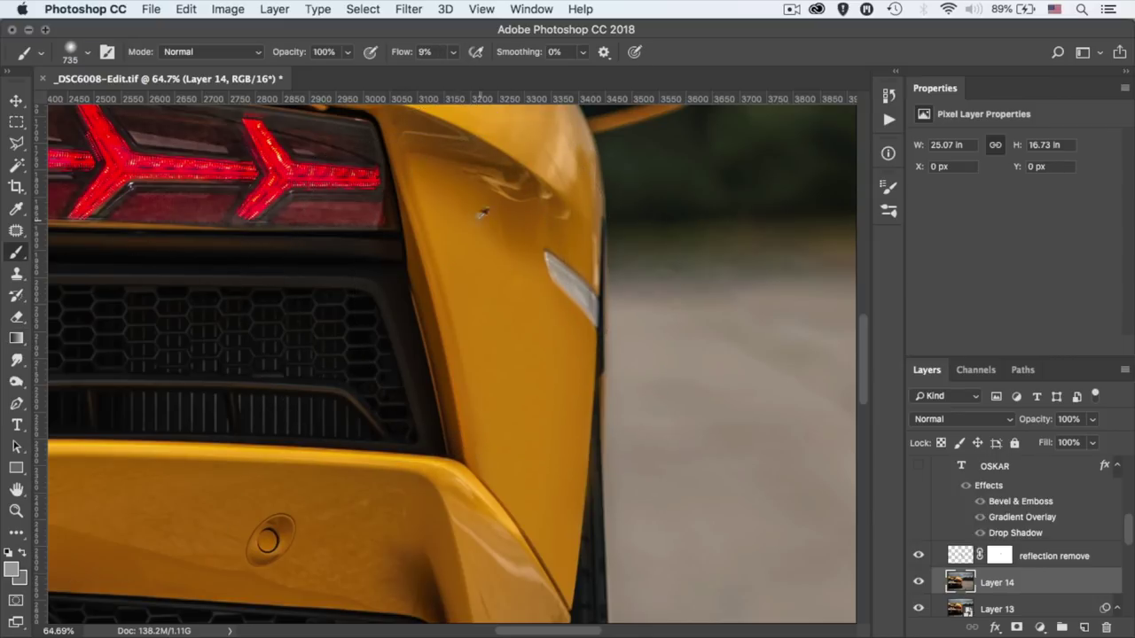
alt+click(449, 192)
mouse_move(447, 193)
mouse_down()
mouse_move(476, 261)
mouse_move(456, 266)
mouse_move(477, 266)
mouse_move(519, 350)
mouse_up()
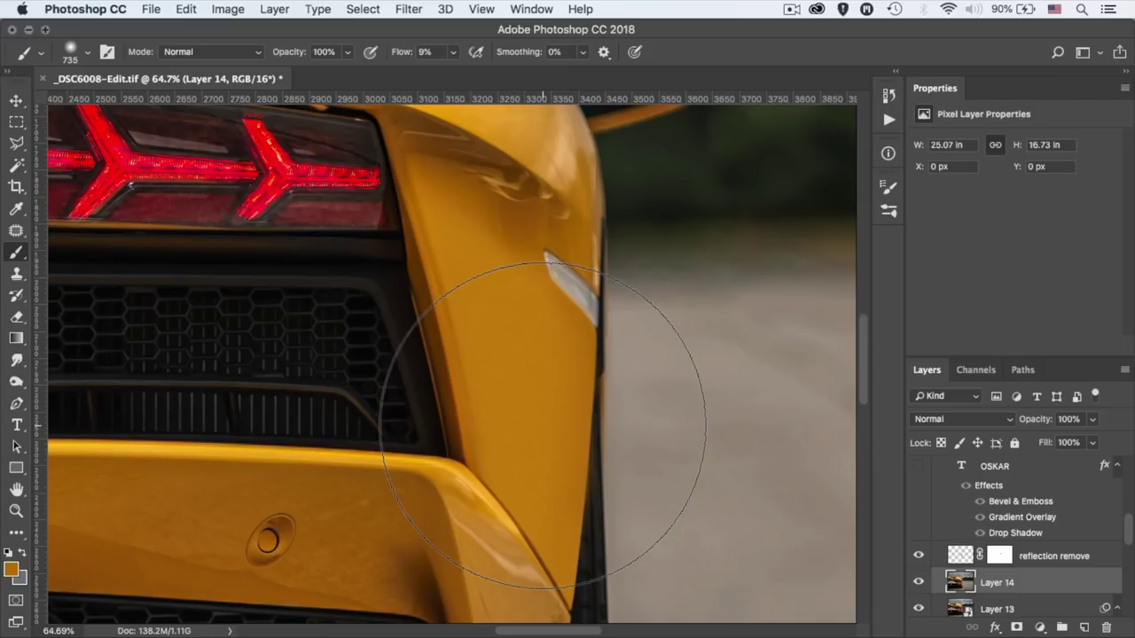
scroll(543, 426, down, 10)
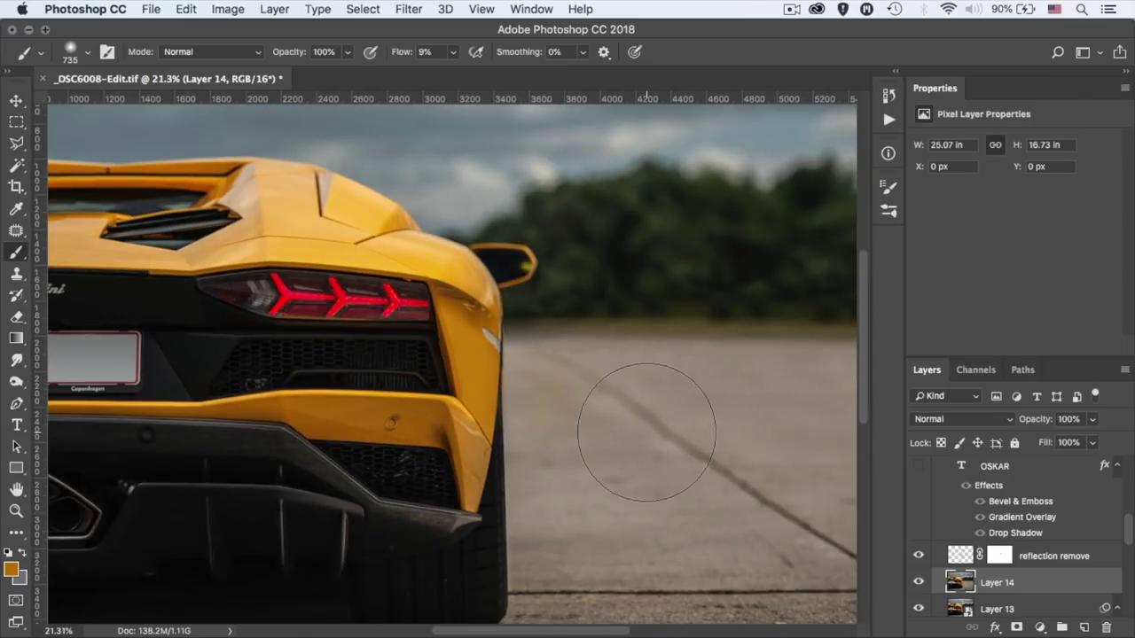
Step: Turn on the OSKAR text layer over the blank plate and zoom out to fit the image
scroll(647, 432, left, 3)
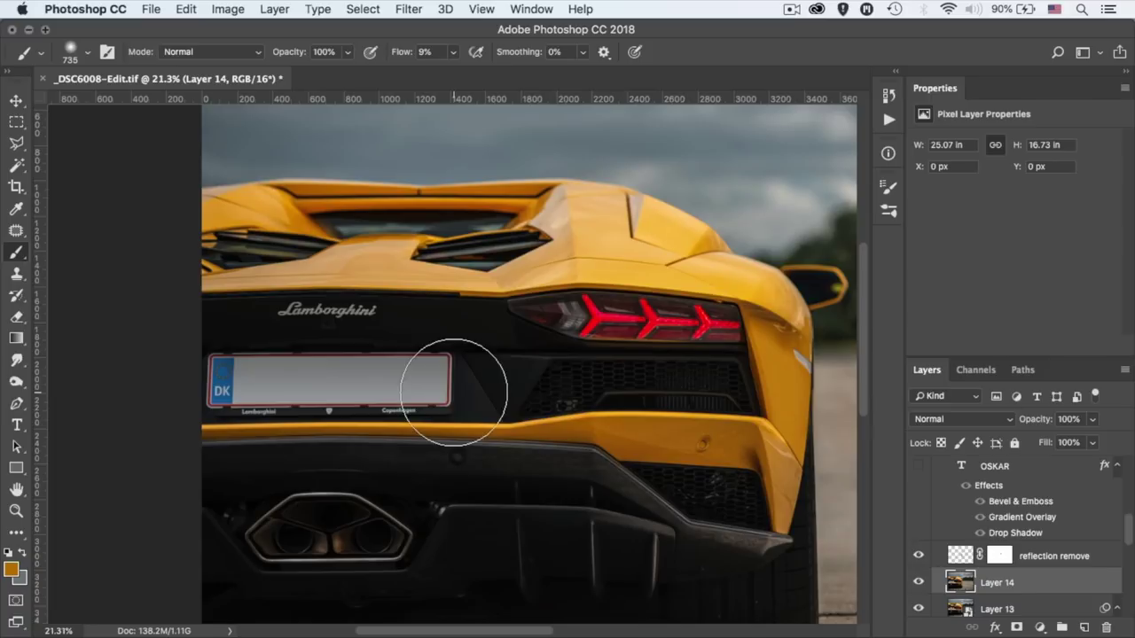
click(920, 468)
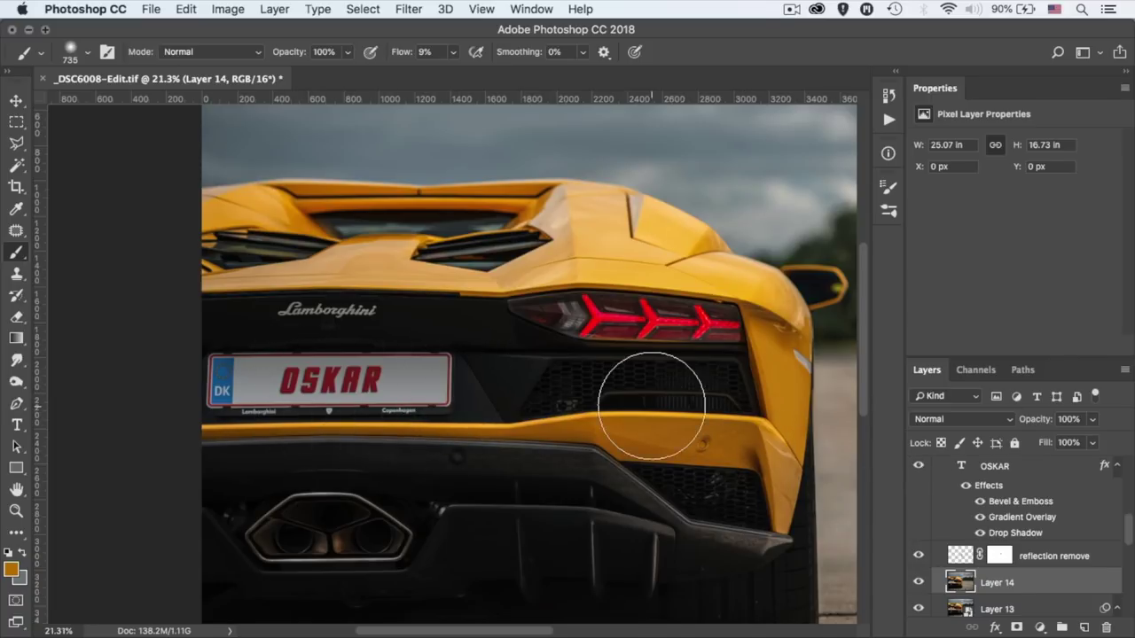
scroll(650, 412, down, 2)
scroll(651, 431, down, 2)
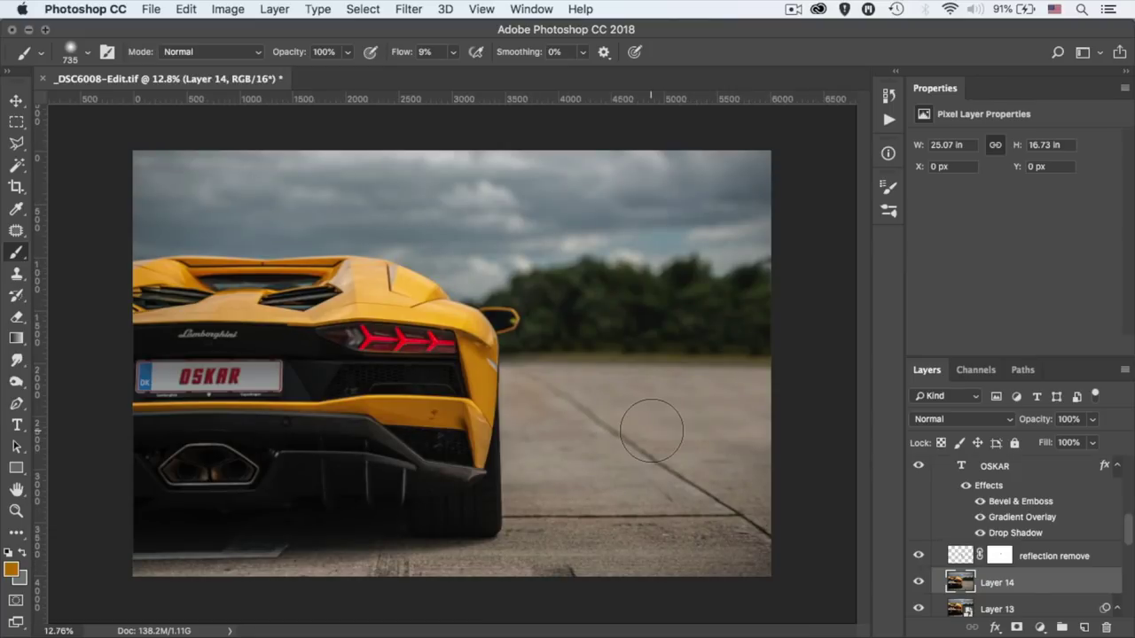
scroll(957, 537, up, 5)
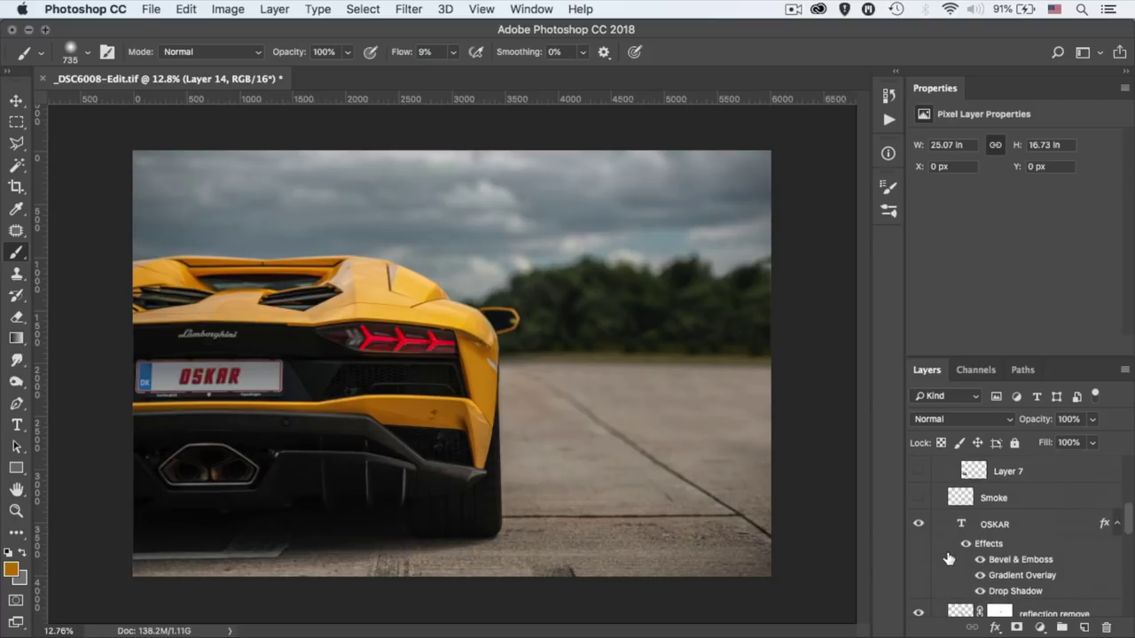
Step: Switch on the Smoke layer to add tyre haze around the rear wheel and bumper
click(919, 542)
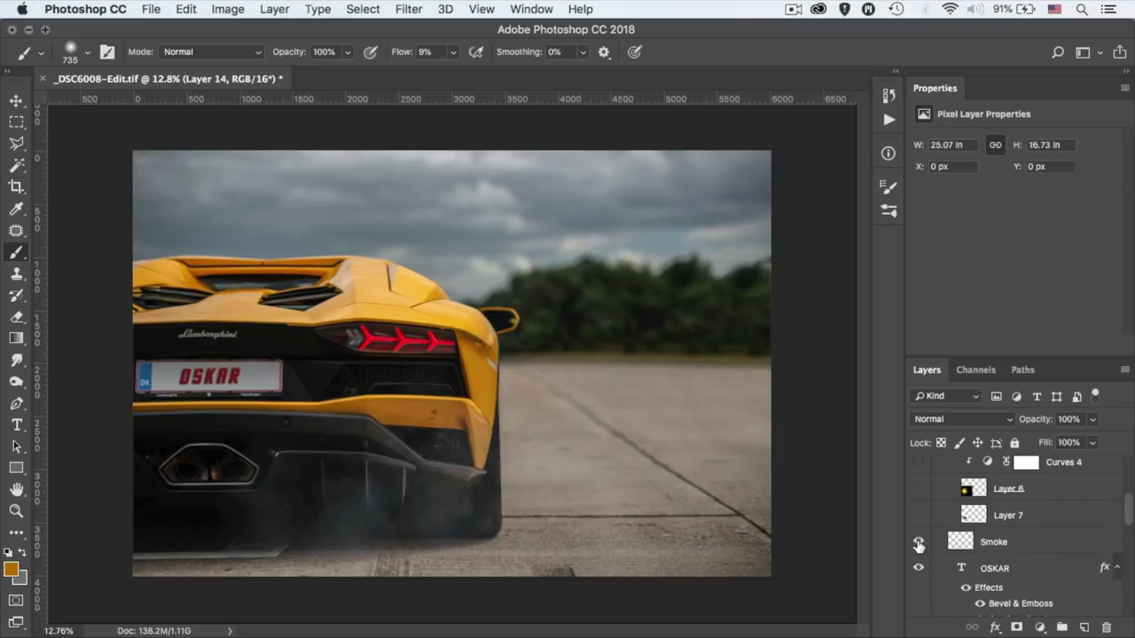
click(919, 542)
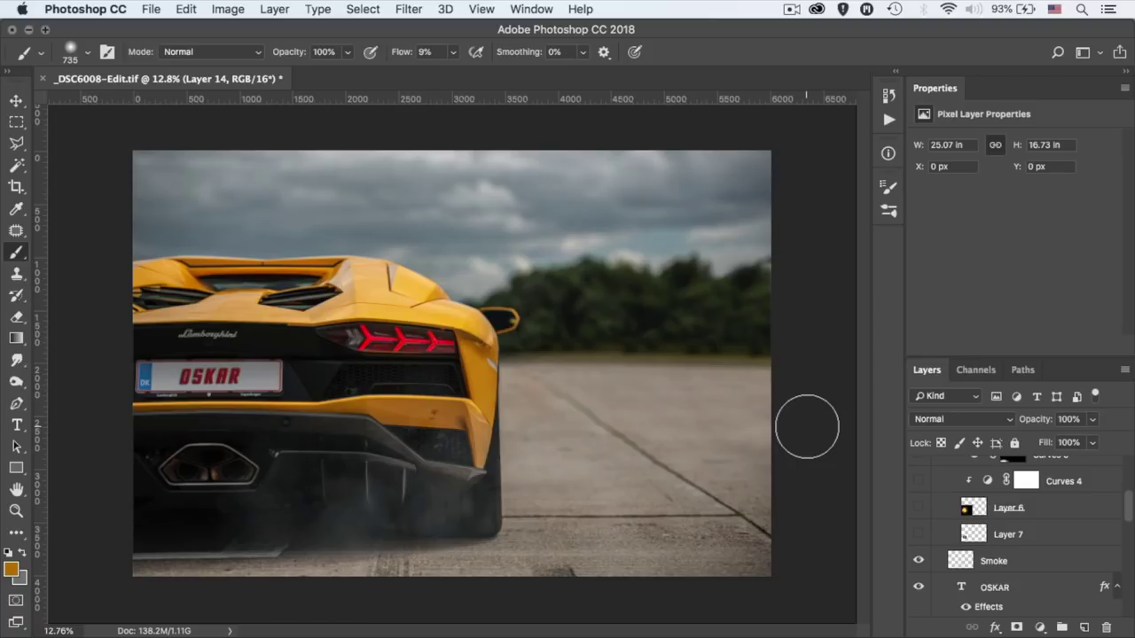
Step: Turn on Layer 7 for the exhaust glow and Layer 6 for the flame burst
click(919, 534)
click(919, 509)
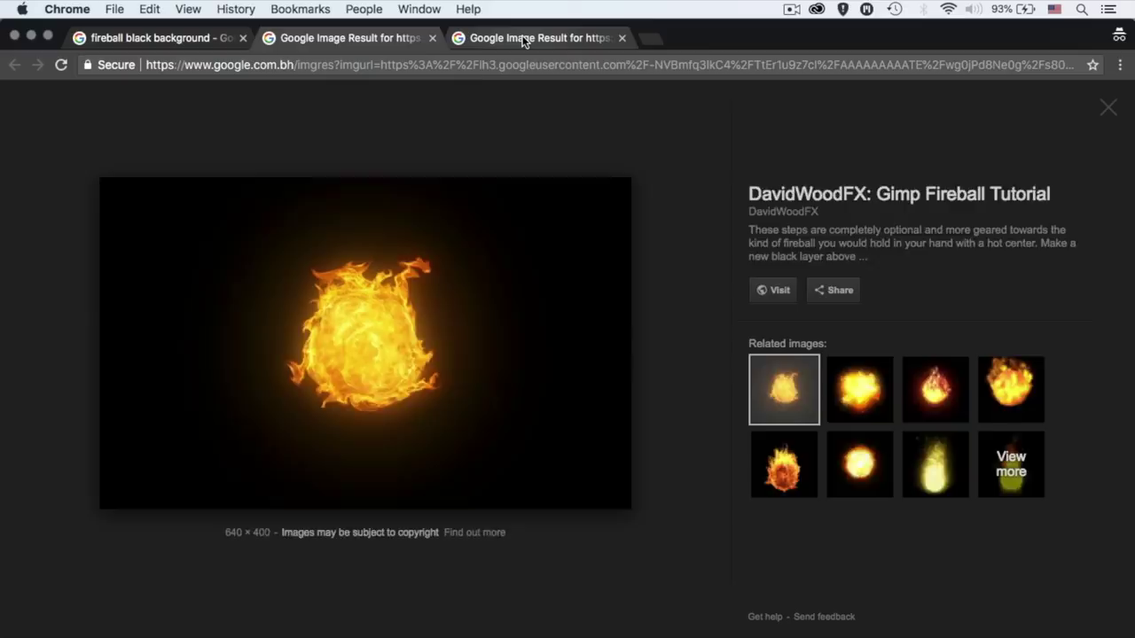
Step: Browse the fireball-on-black reference images in Chrome's tabs, then return to Photoshop
click(520, 38)
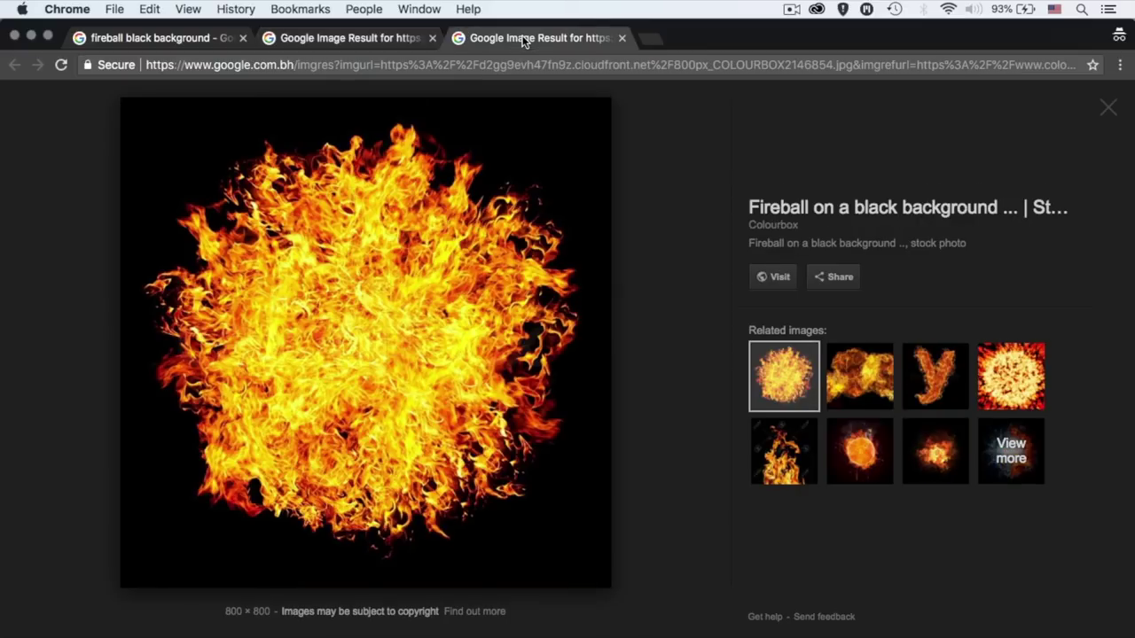
click(368, 40)
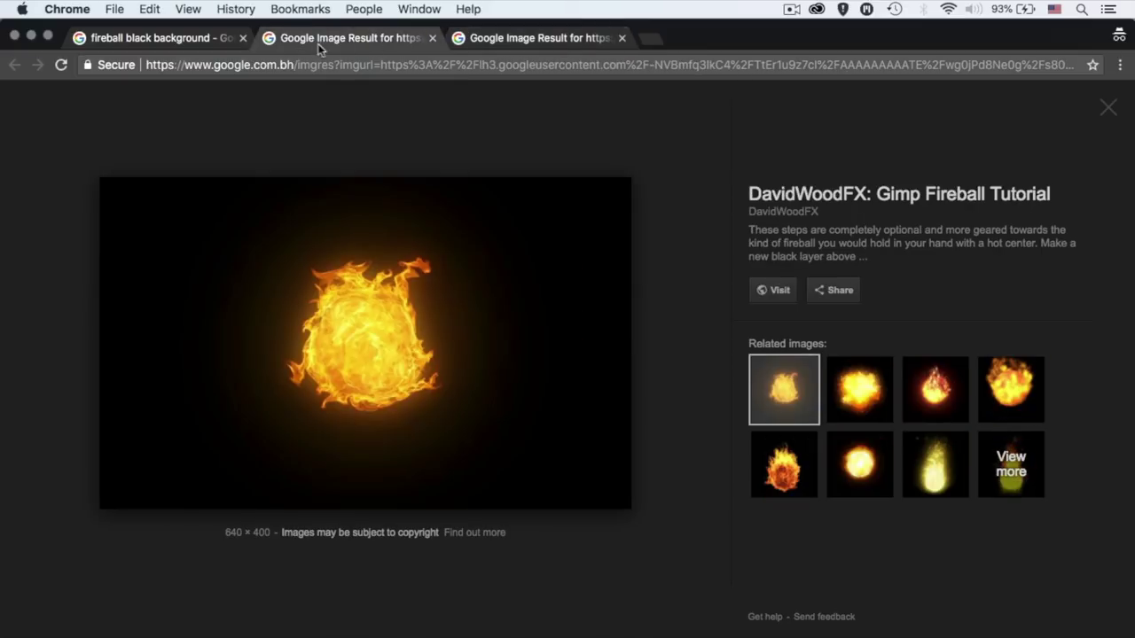
click(185, 40)
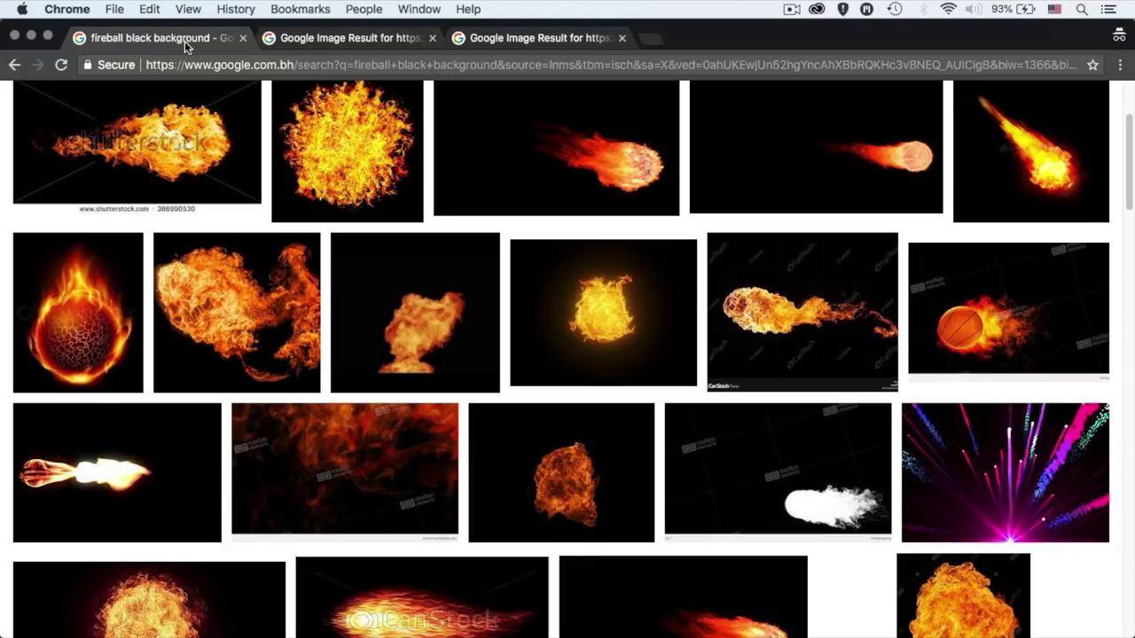
click(501, 40)
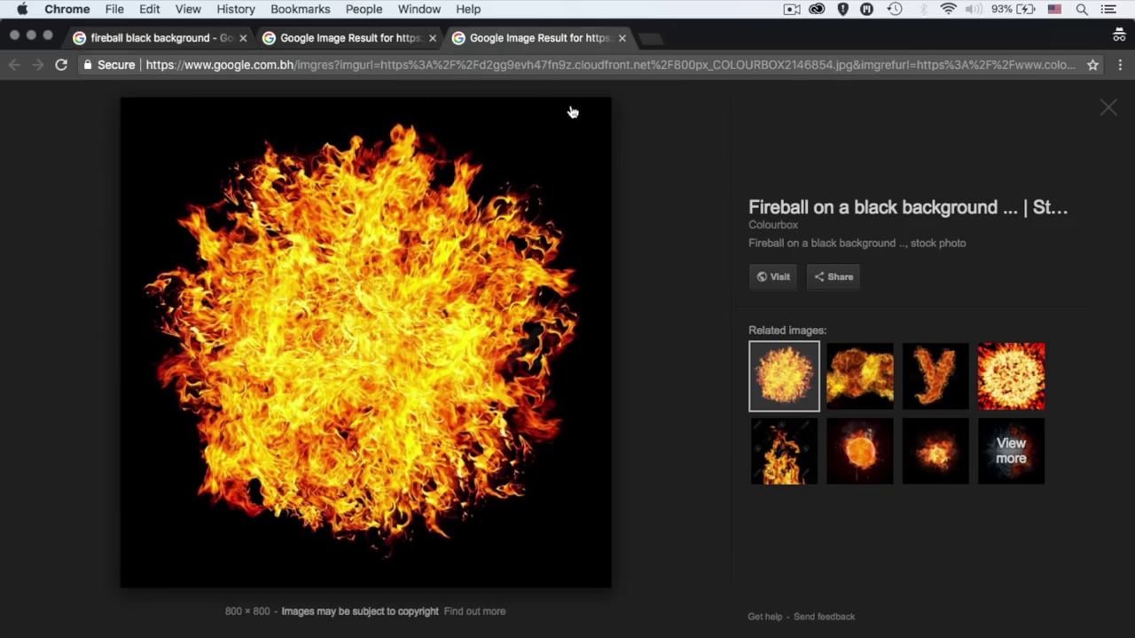
key(super+Tab)
key(super+Tab)
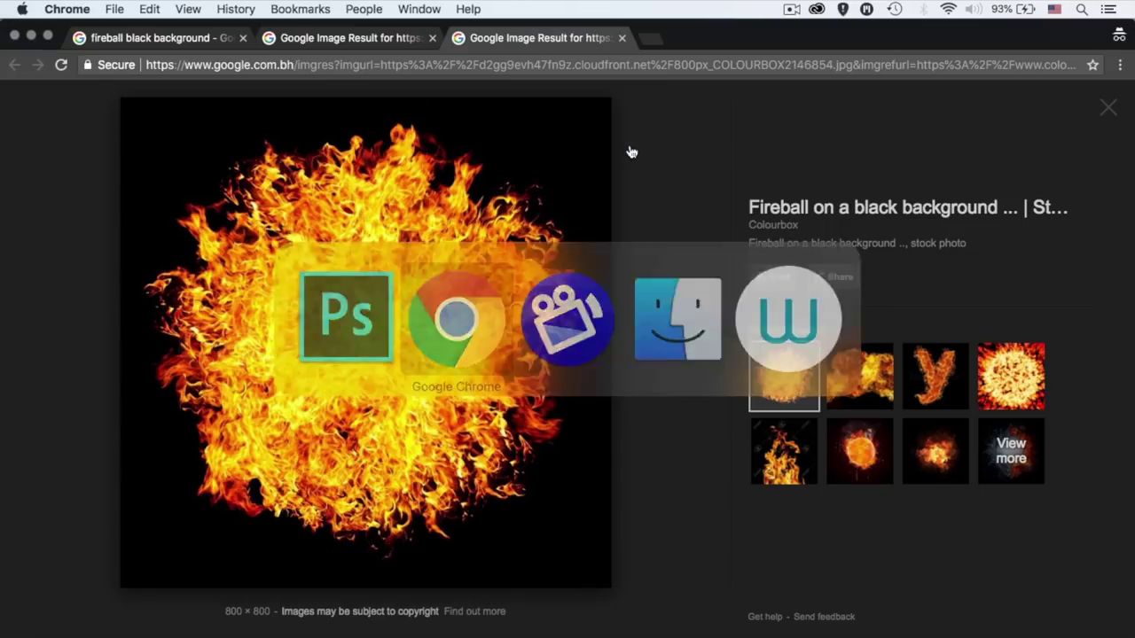
key(super+shift+Tab)
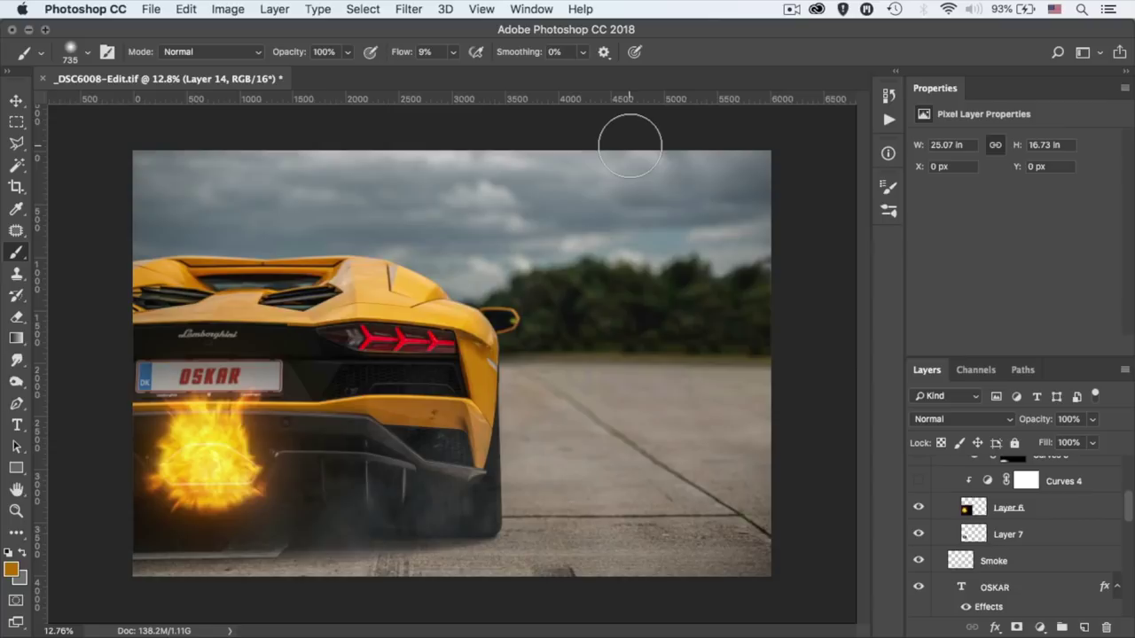
Step: Paste the fireball above Layer 6 as Layer 15 and set its blend mode to Screen
click(968, 513)
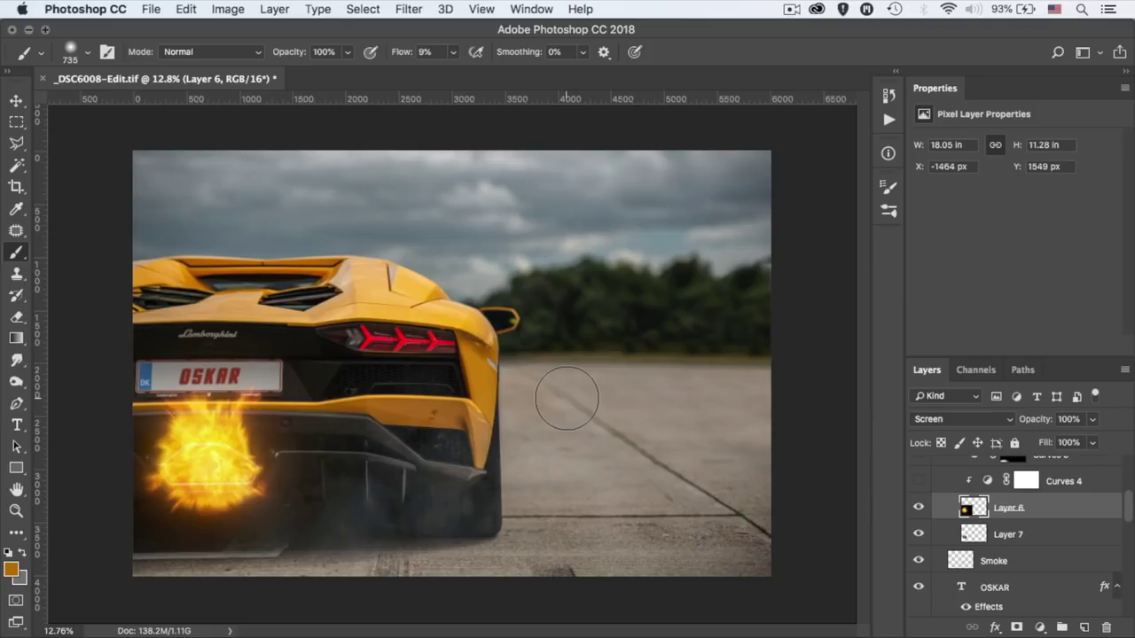
key(ctrl+v)
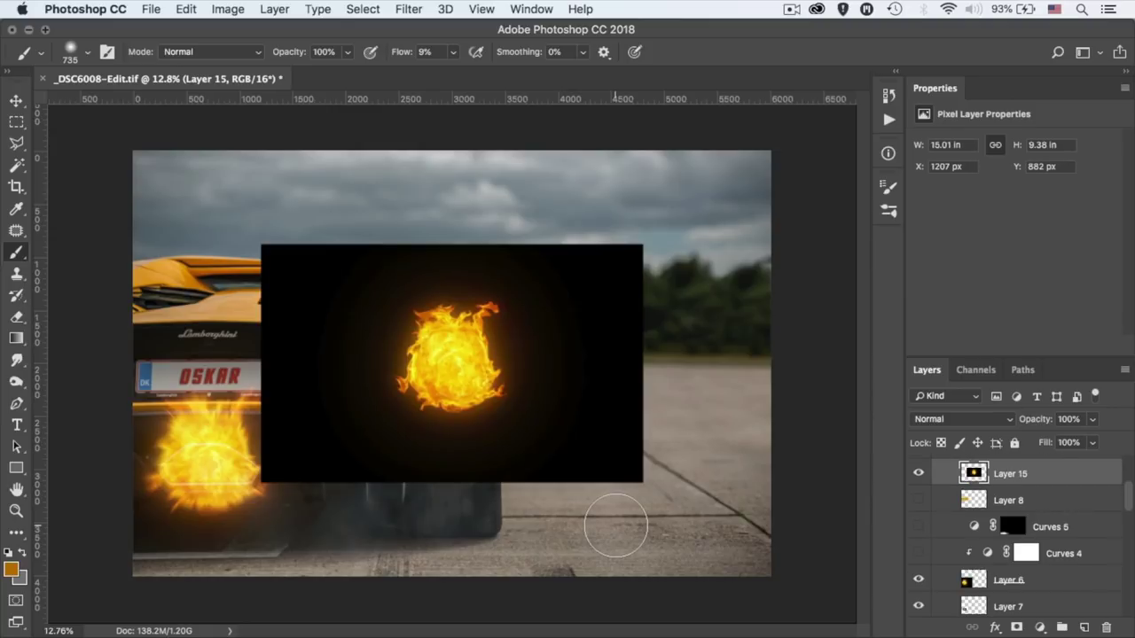
click(976, 417)
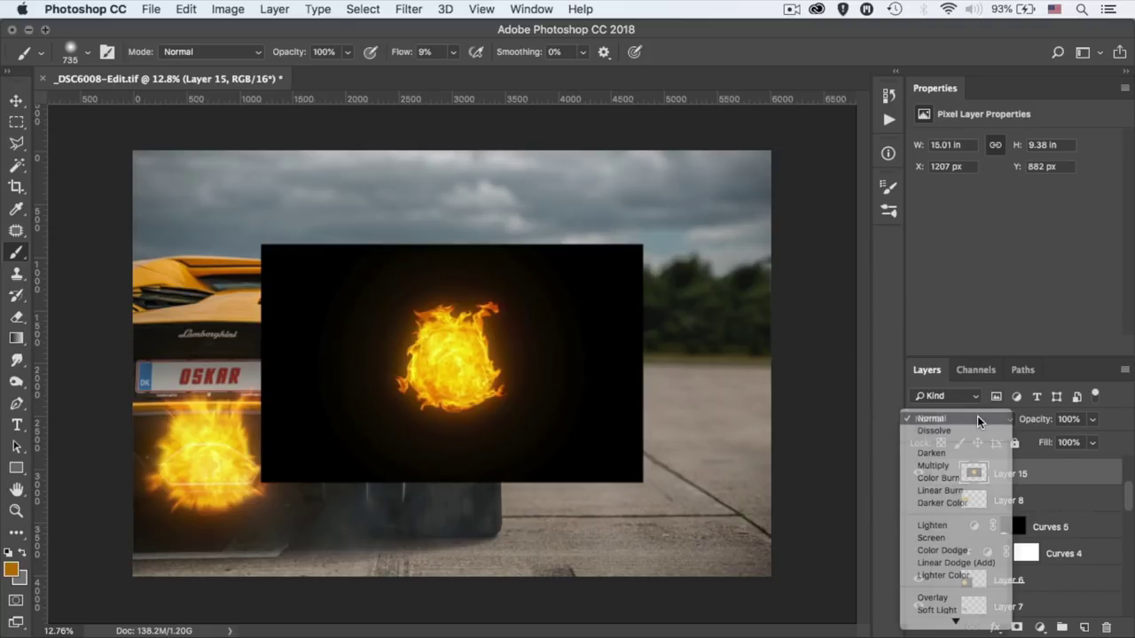
scroll(975, 488, down, 1)
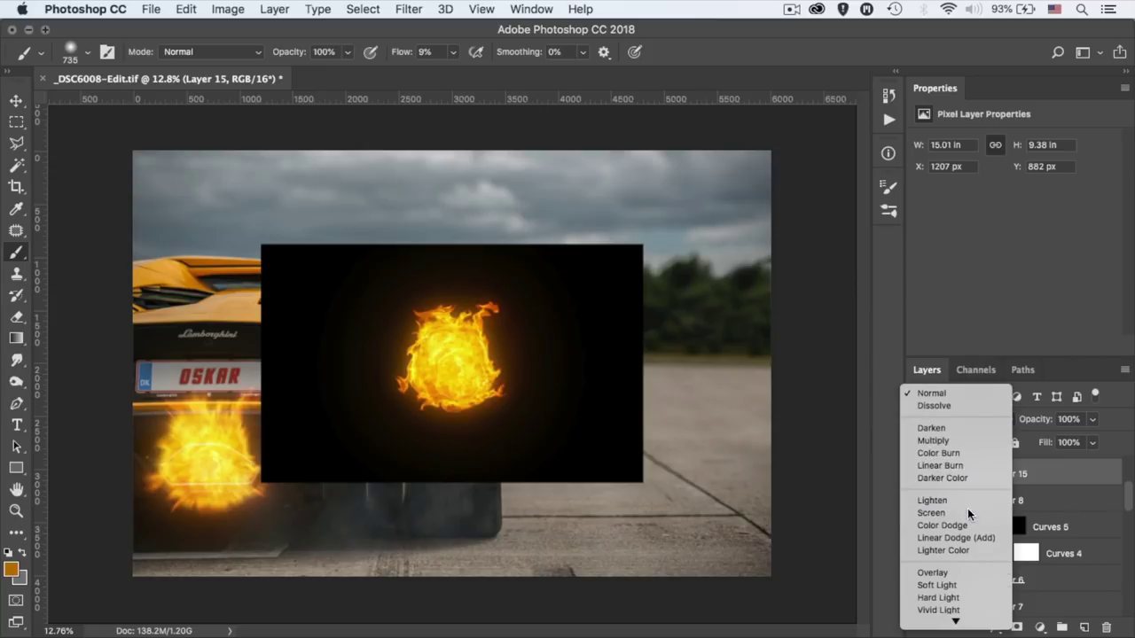
click(967, 511)
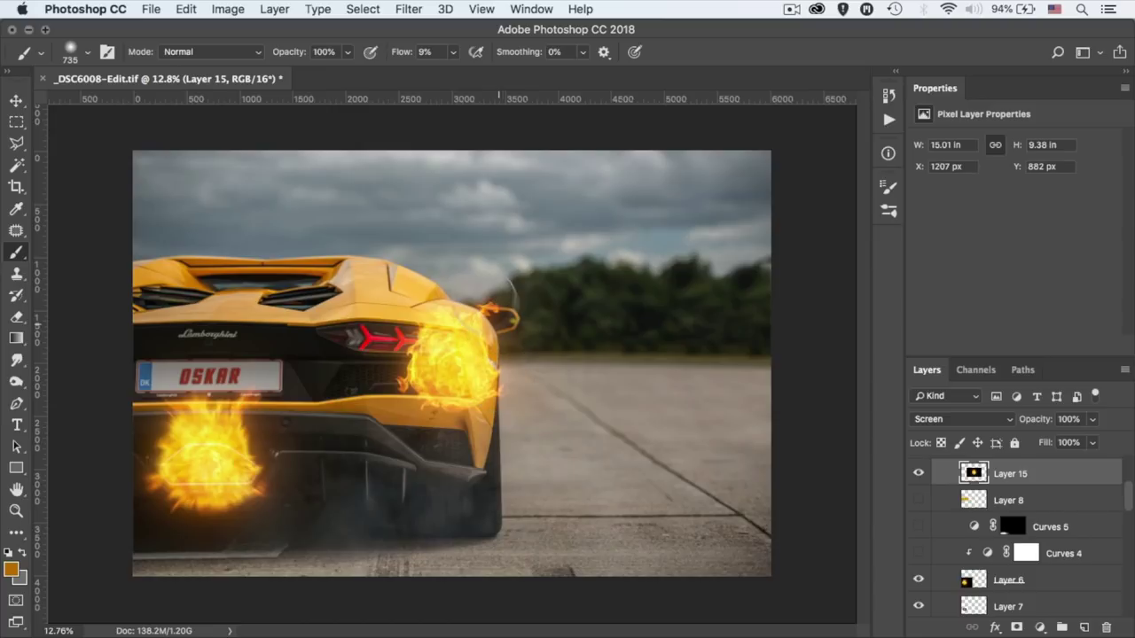
Step: Apply Radial Blur to the Layer 15 fireball: Amount 33, Zoom, Best quality
click(418, 10)
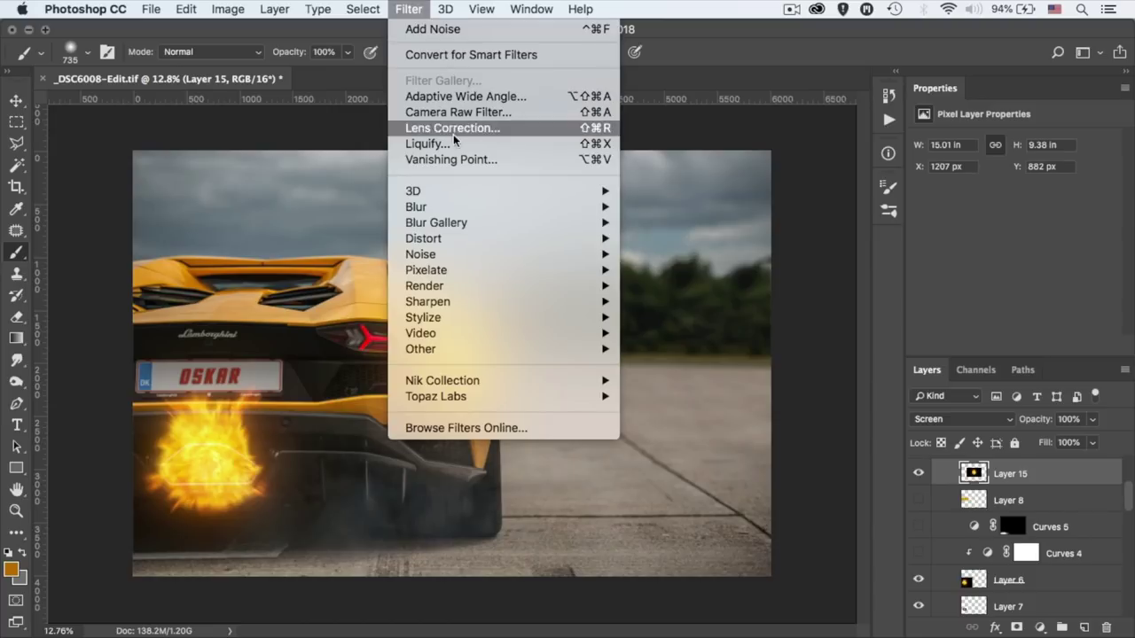
mouse_move(463, 209)
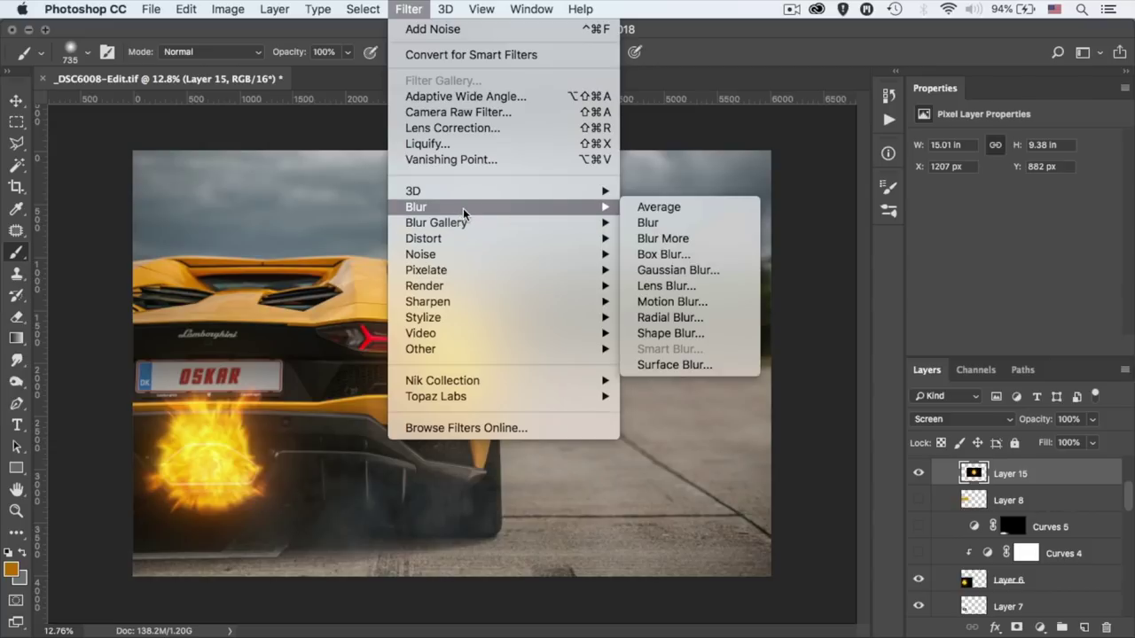
click(683, 317)
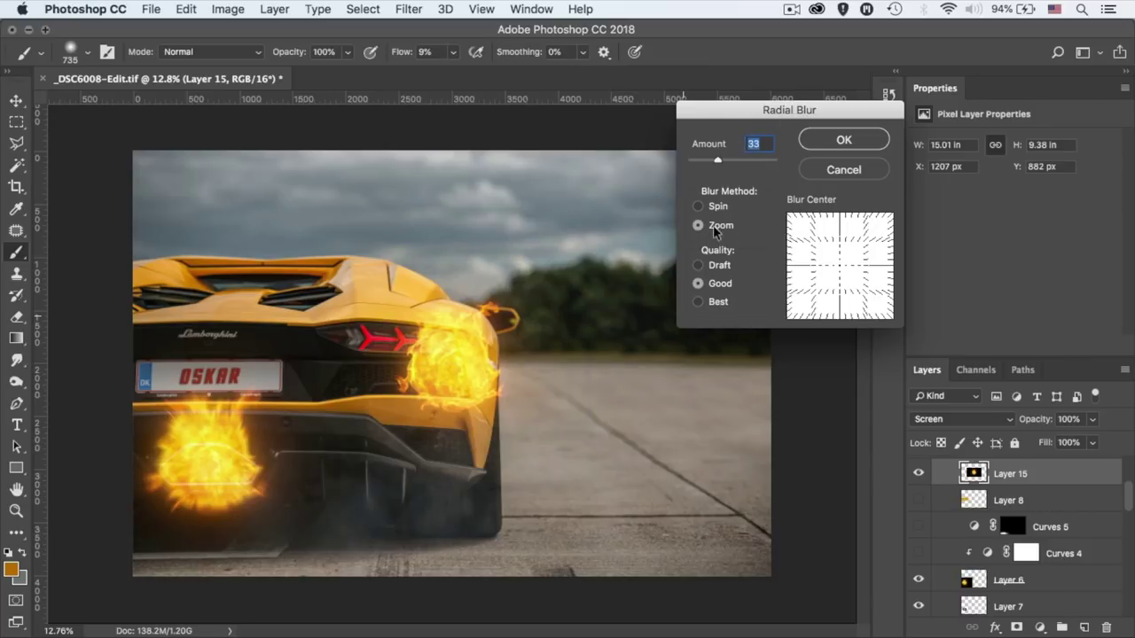
click(714, 304)
click(855, 141)
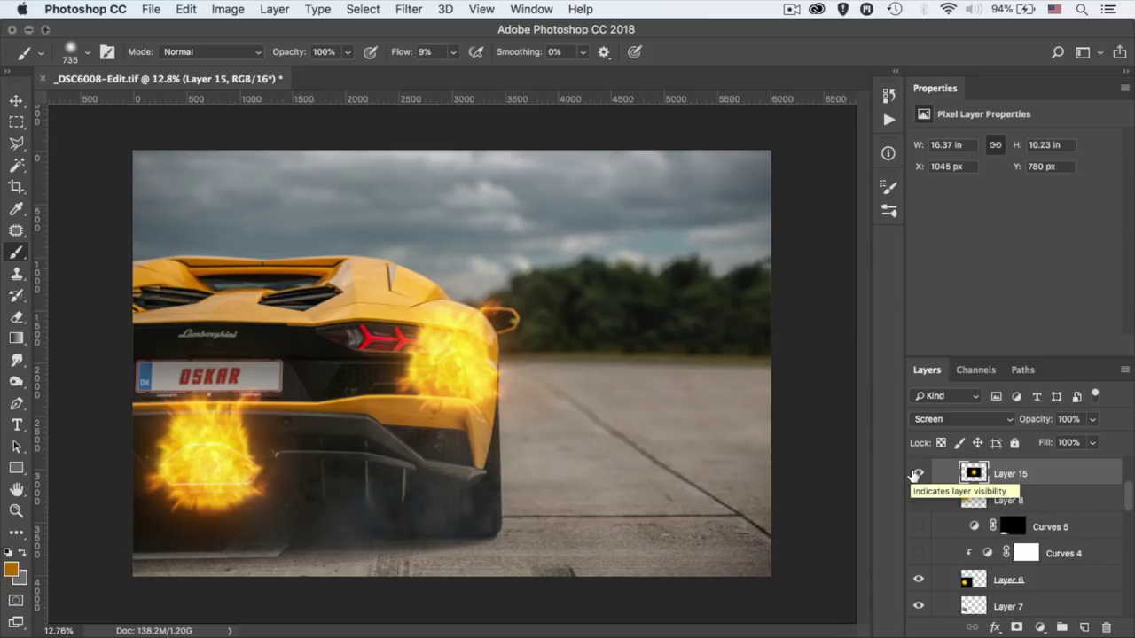
Step: Delete the blurred Layer 15 fireball, then enable the Curves 4 and Curves 5 flame adjustments
key(super+alt+z)
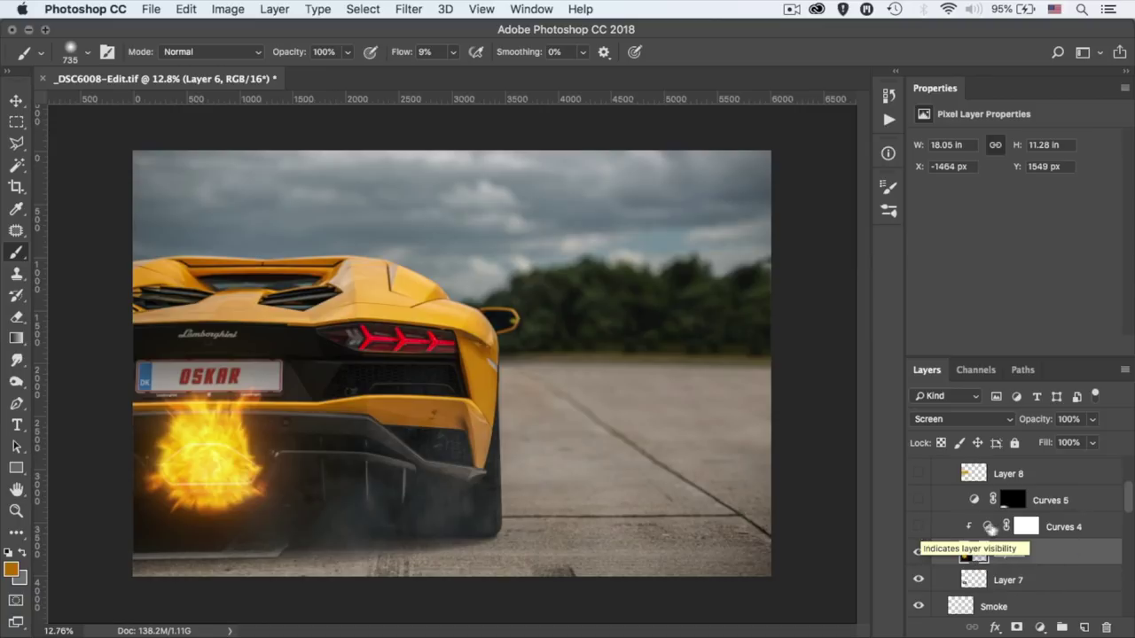
click(918, 527)
click(990, 529)
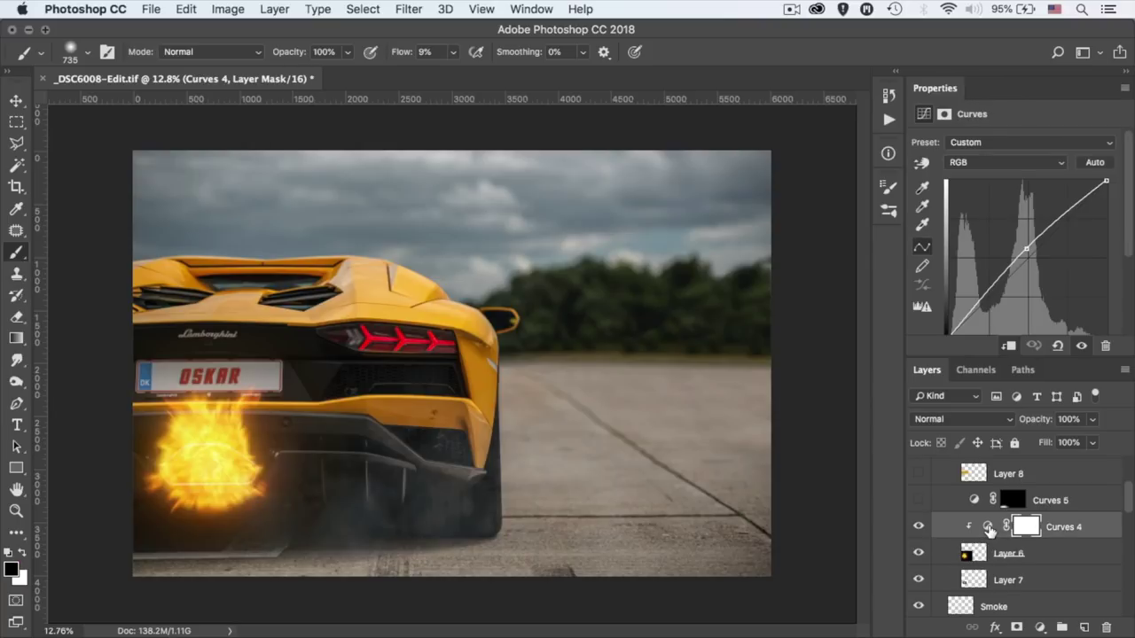
click(919, 501)
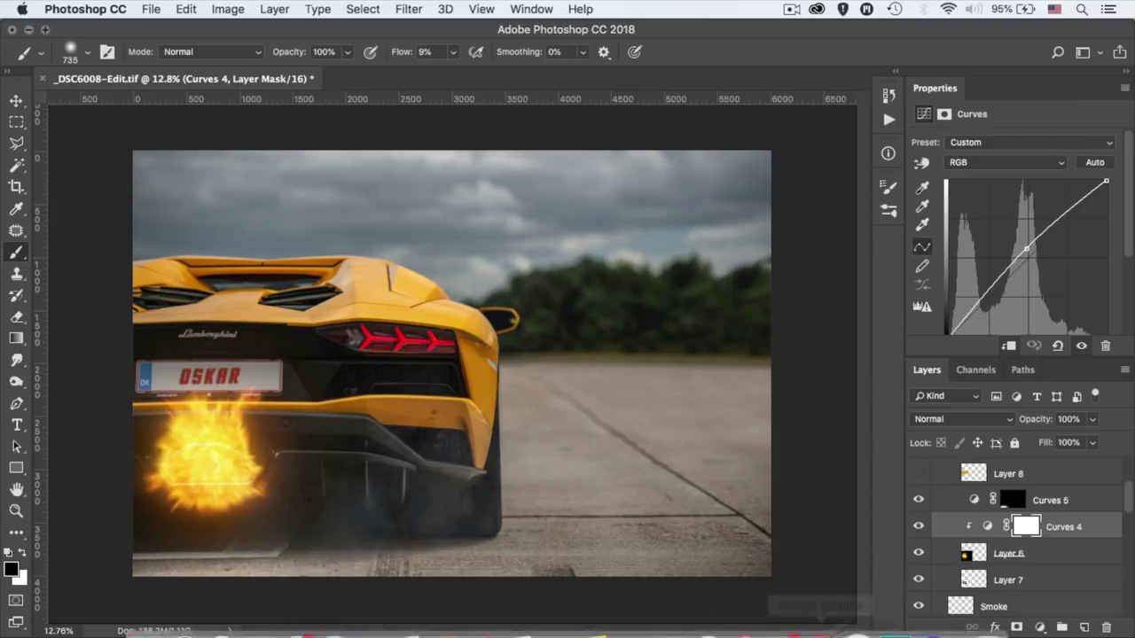
scroll(964, 523, up, 2)
click(981, 530)
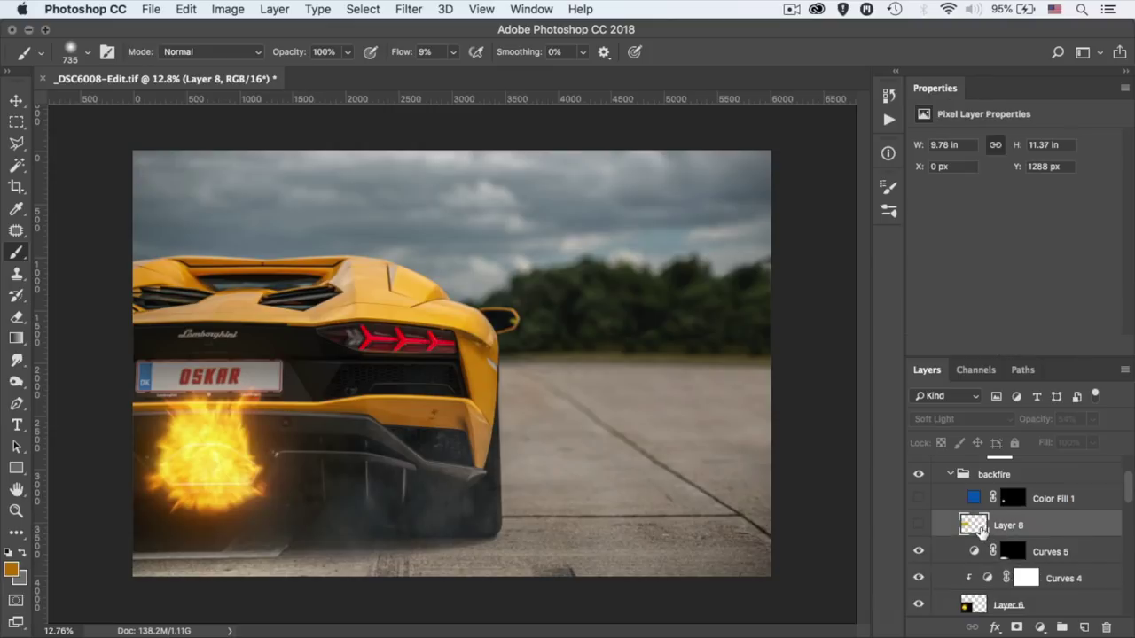
click(919, 525)
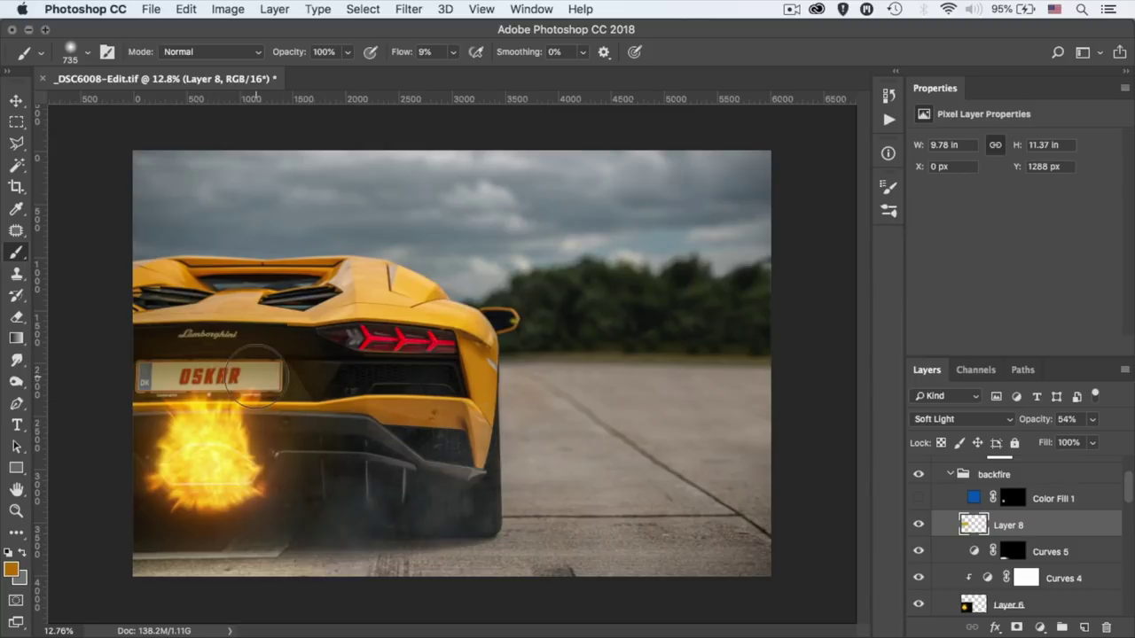
key(super+equal)
scroll(257, 370, up, 5)
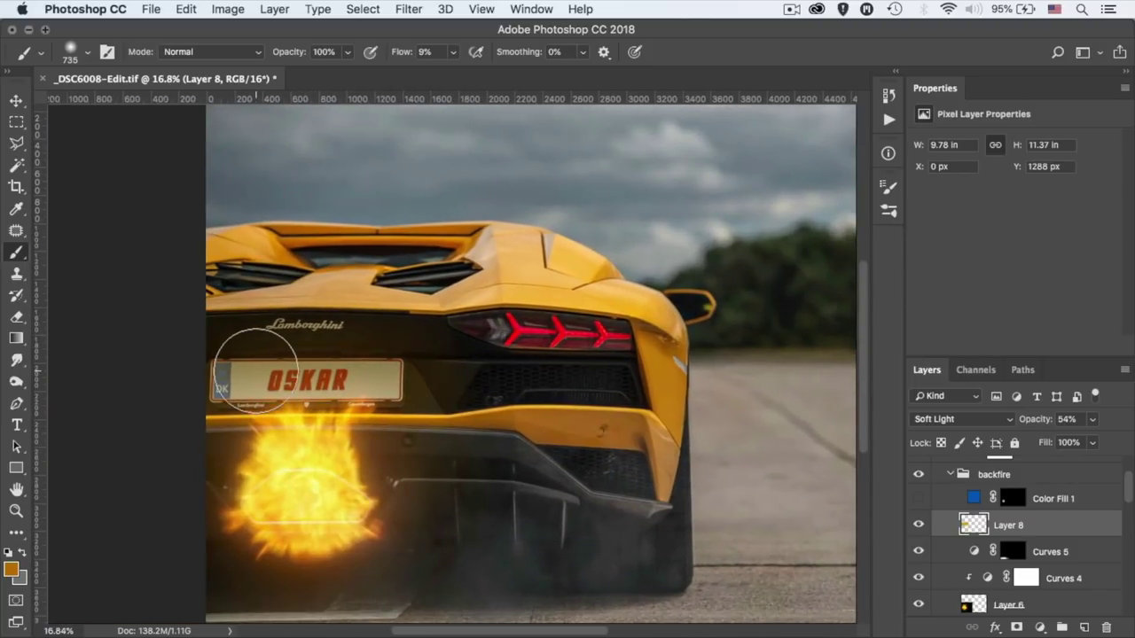
scroll(257, 371, up, 1)
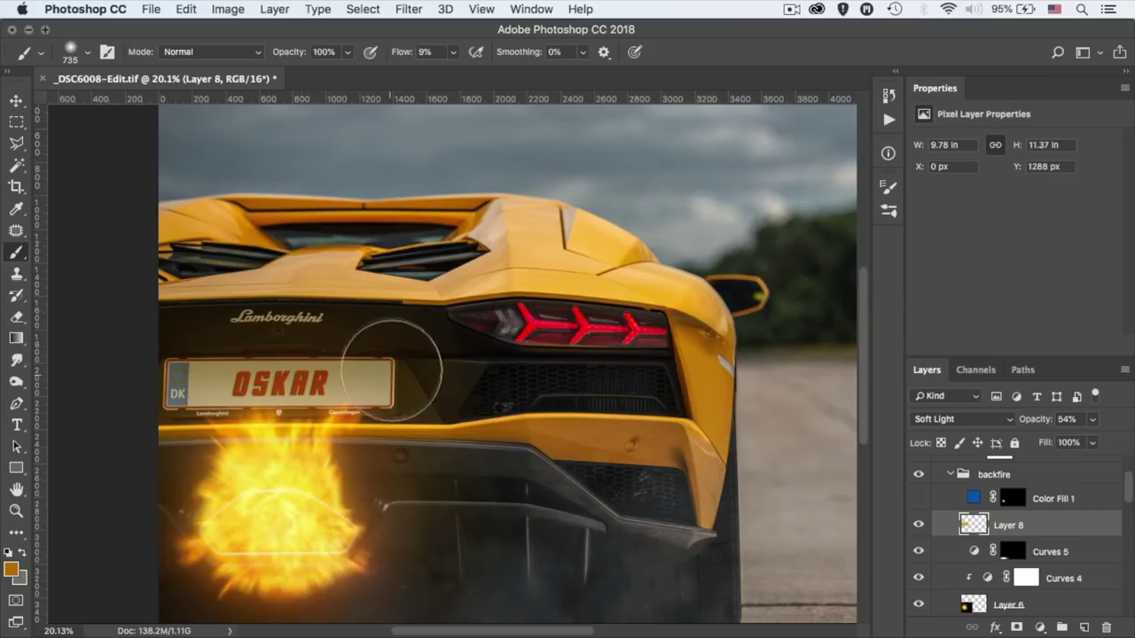
scroll(367, 431, down, 3)
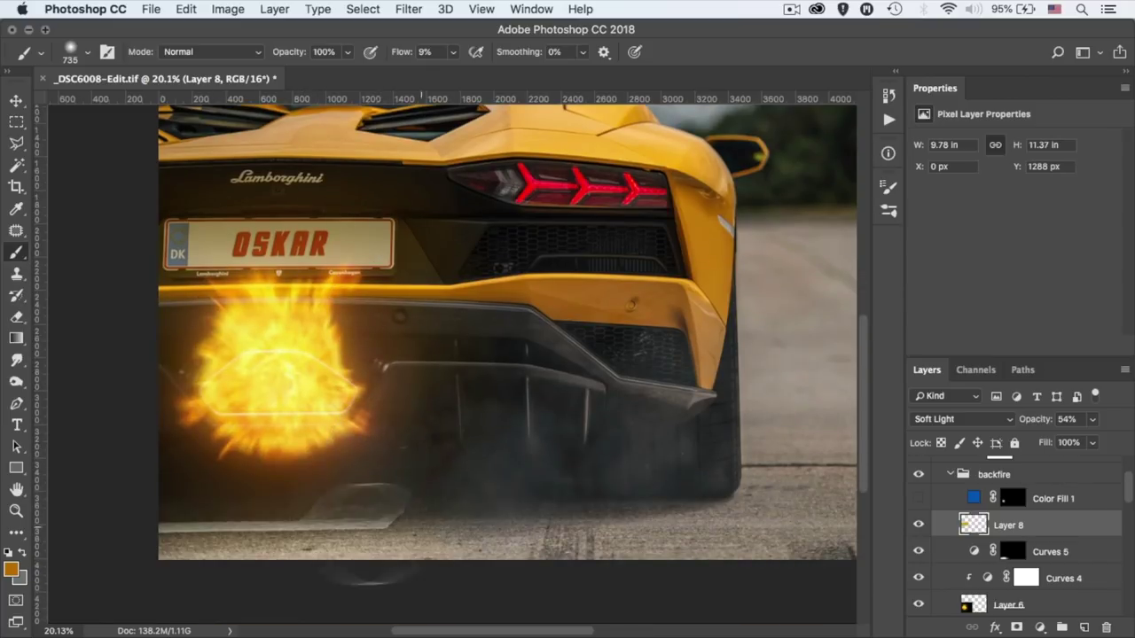
click(919, 525)
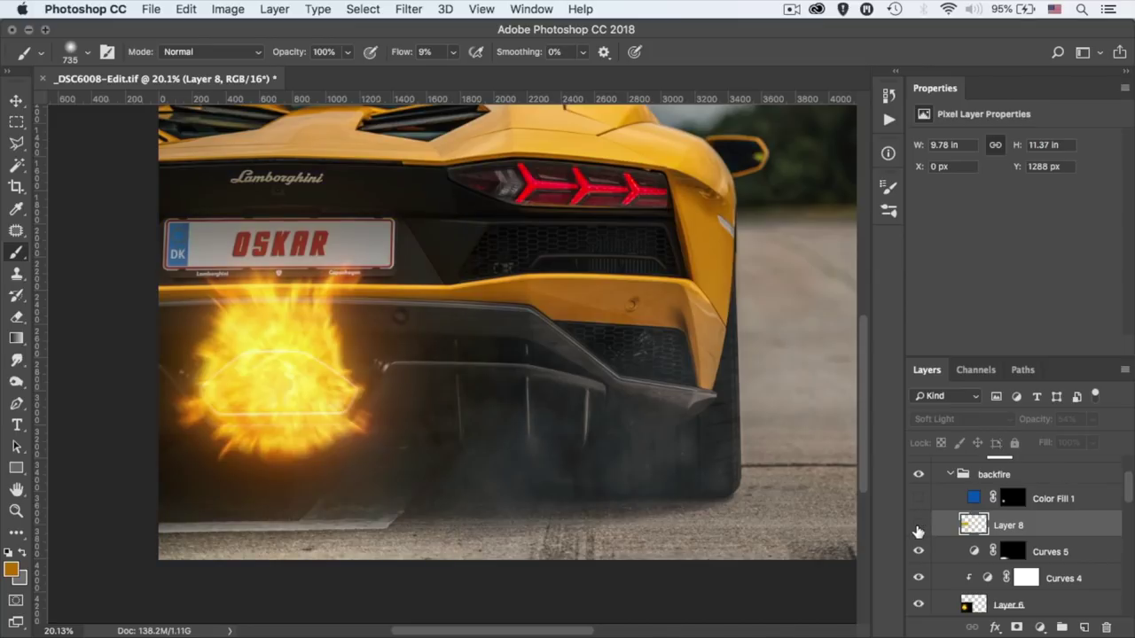
click(919, 527)
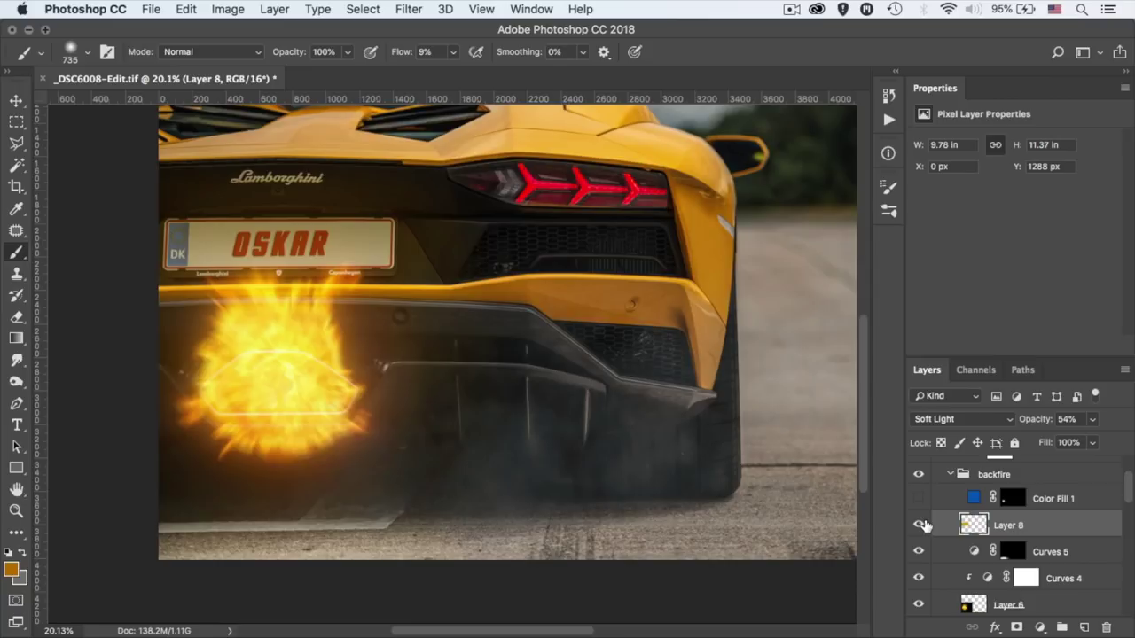
Step: Enable the blue Color Fill 1 tint in Color mode and drag its opacity down to 64%
click(919, 499)
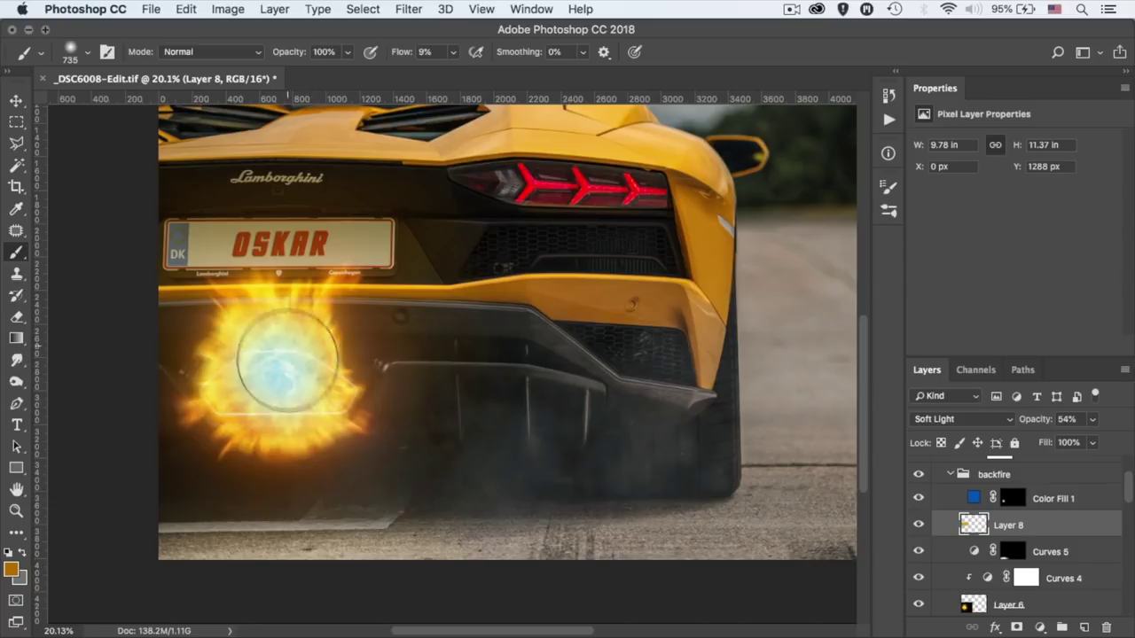
scroll(328, 359, down, 2)
scroll(329, 358, down, 2)
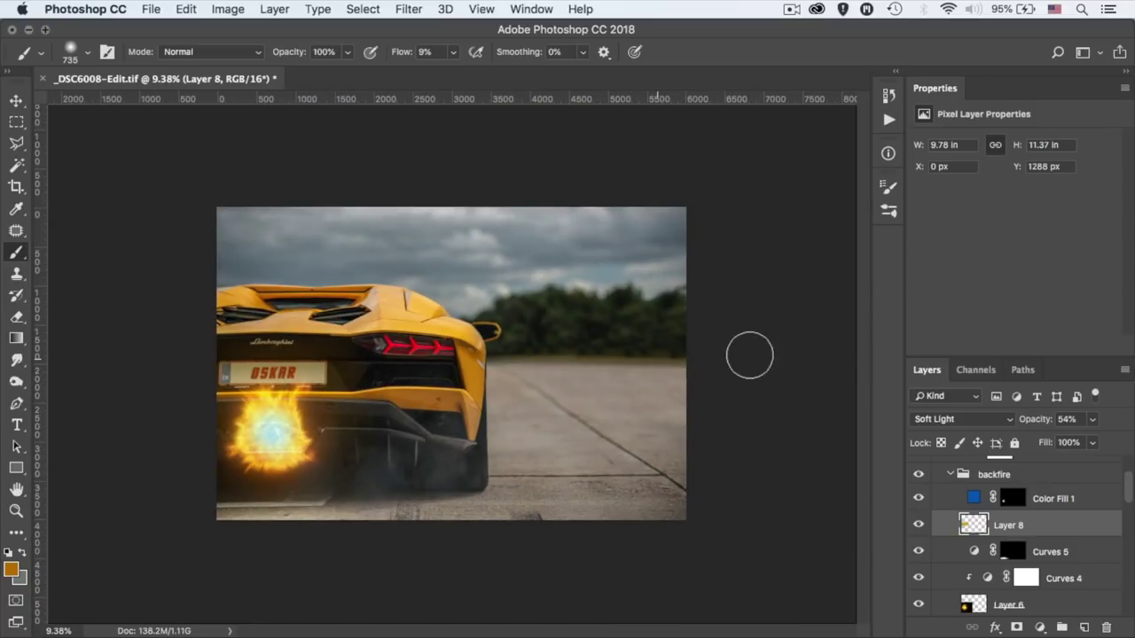
click(959, 500)
click(1093, 424)
drag(1090, 441, 1079, 436)
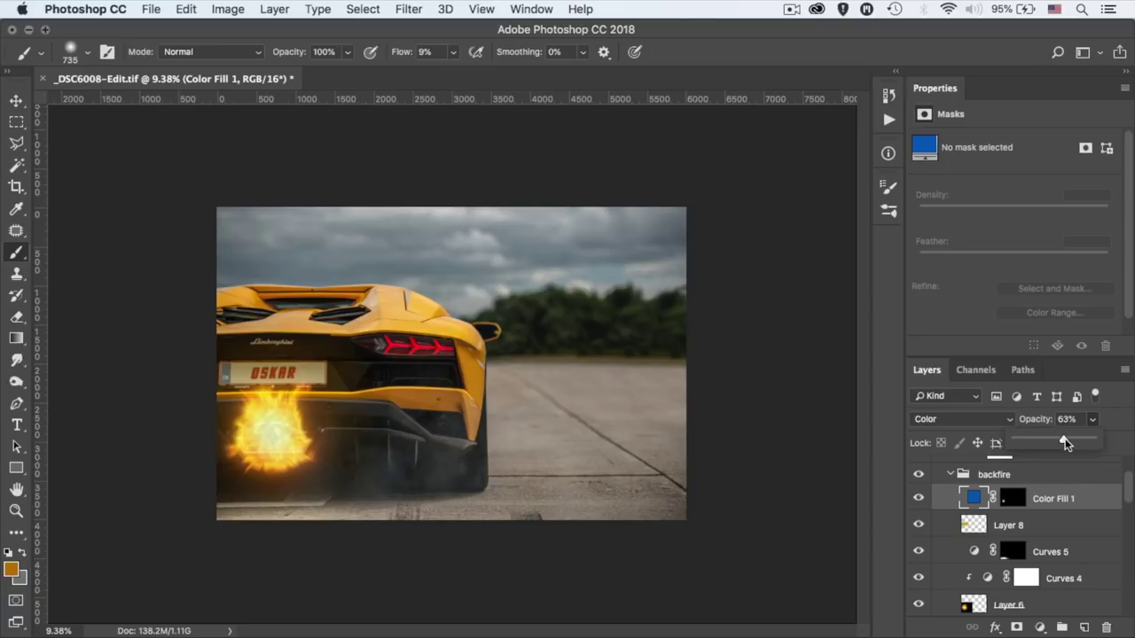
drag(1065, 439, 1066, 439)
scroll(1049, 521, up, 1)
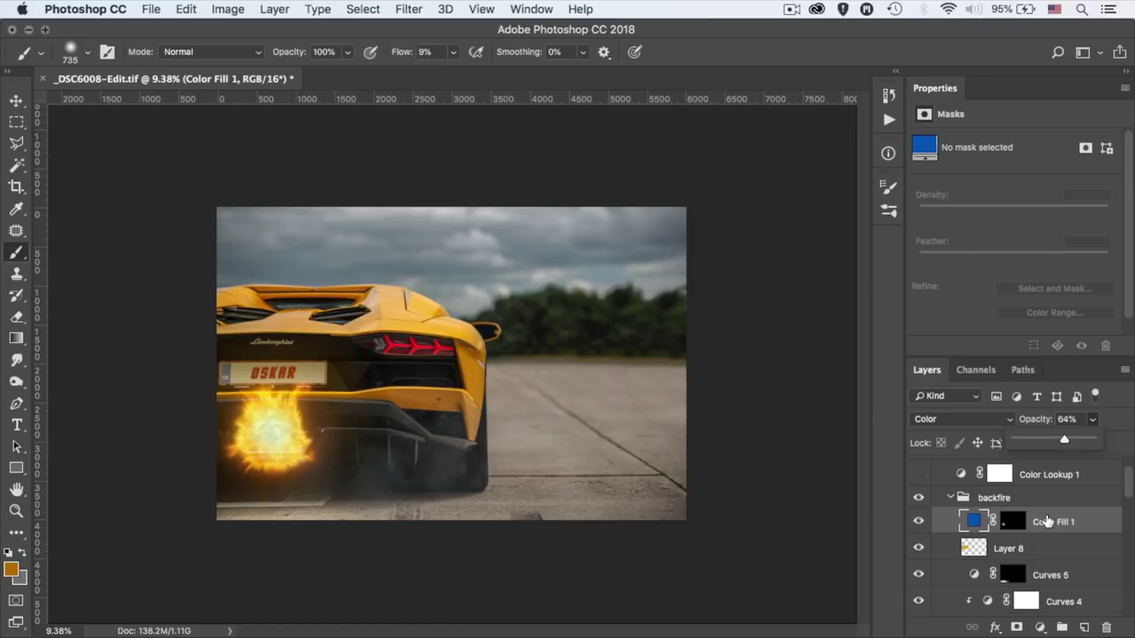
scroll(1064, 532, up, 2)
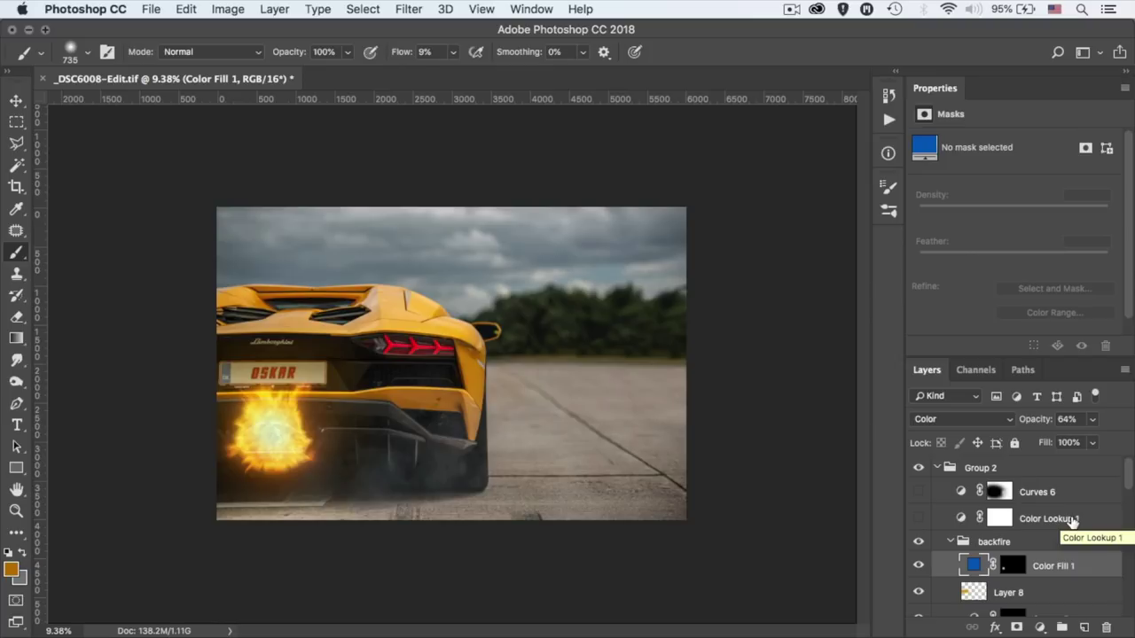
Step: Turn on the Color Lookup 1 (Hilutite - Rec709.cube) layer and target its adjustment
click(1071, 521)
click(918, 518)
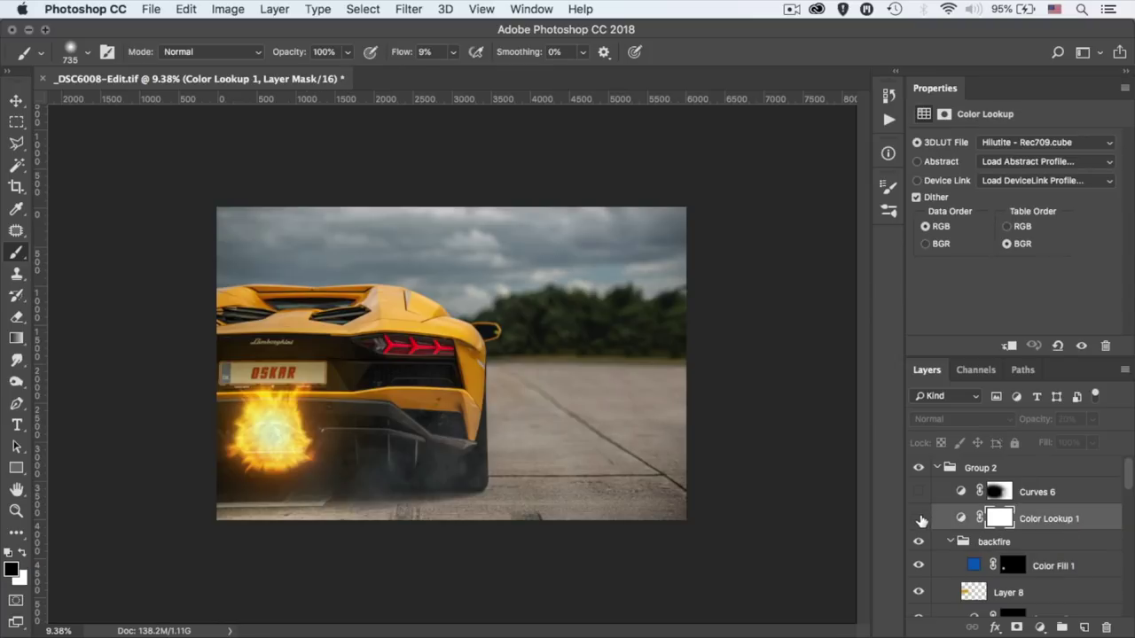
click(961, 520)
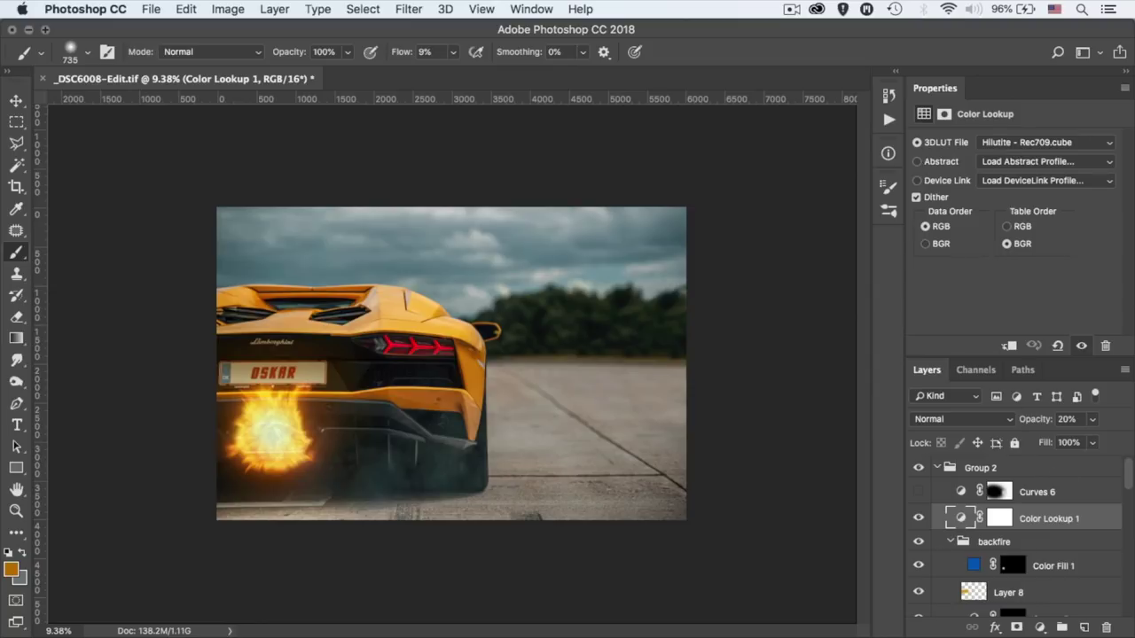
Step: Preview the lookup at 100%, cancel, compare visibility, then set its opacity to 25%
click(1092, 419)
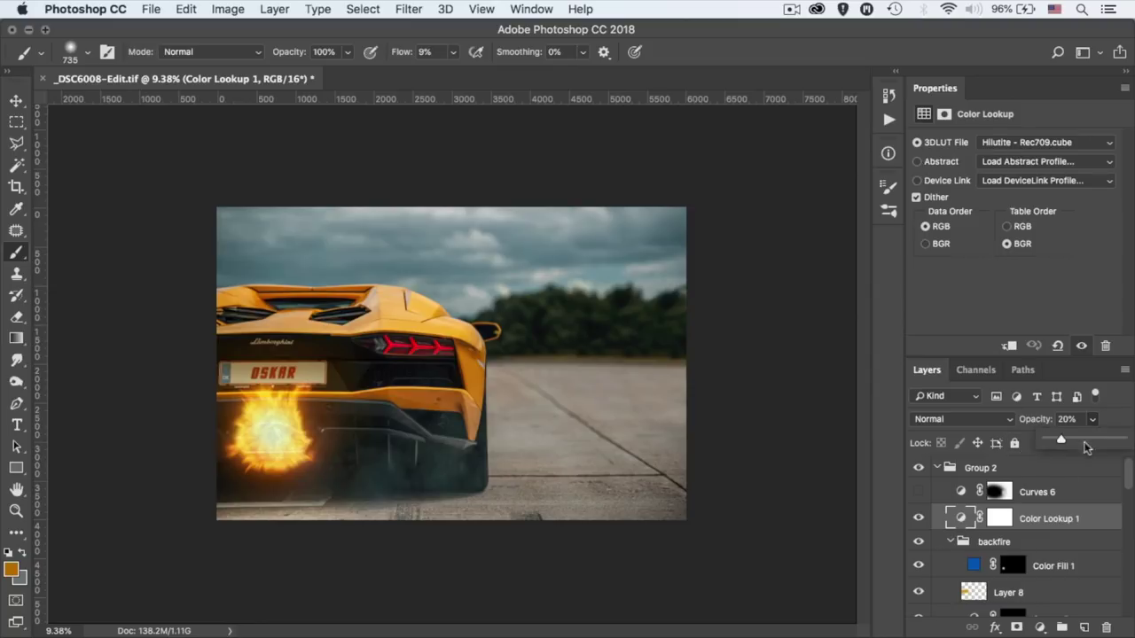
drag(1064, 441, 1125, 440)
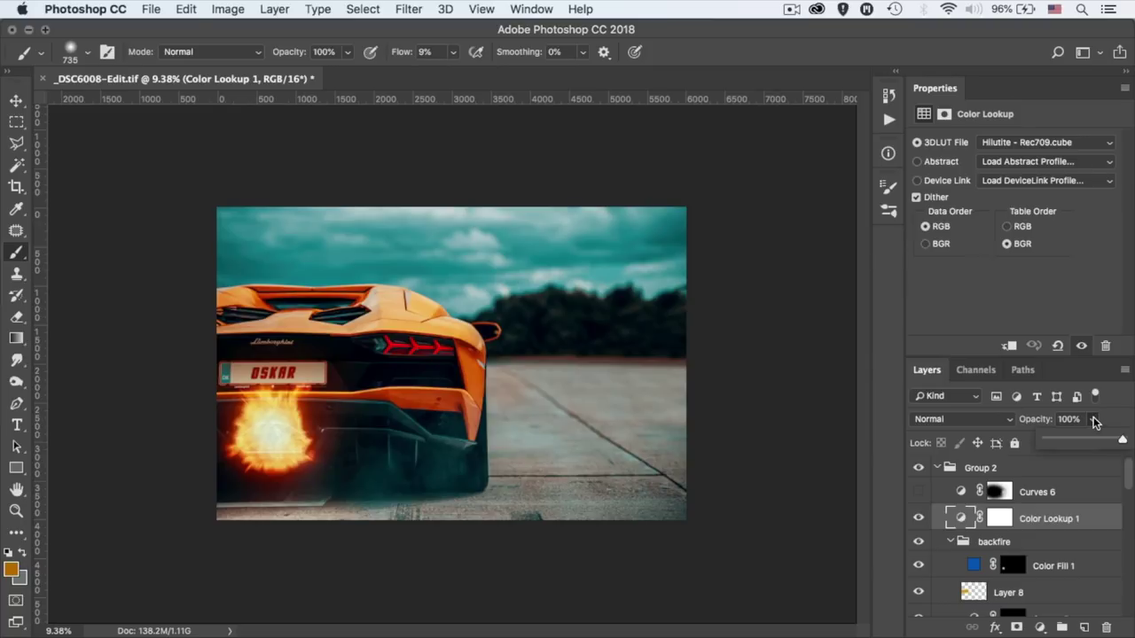
key(Escape)
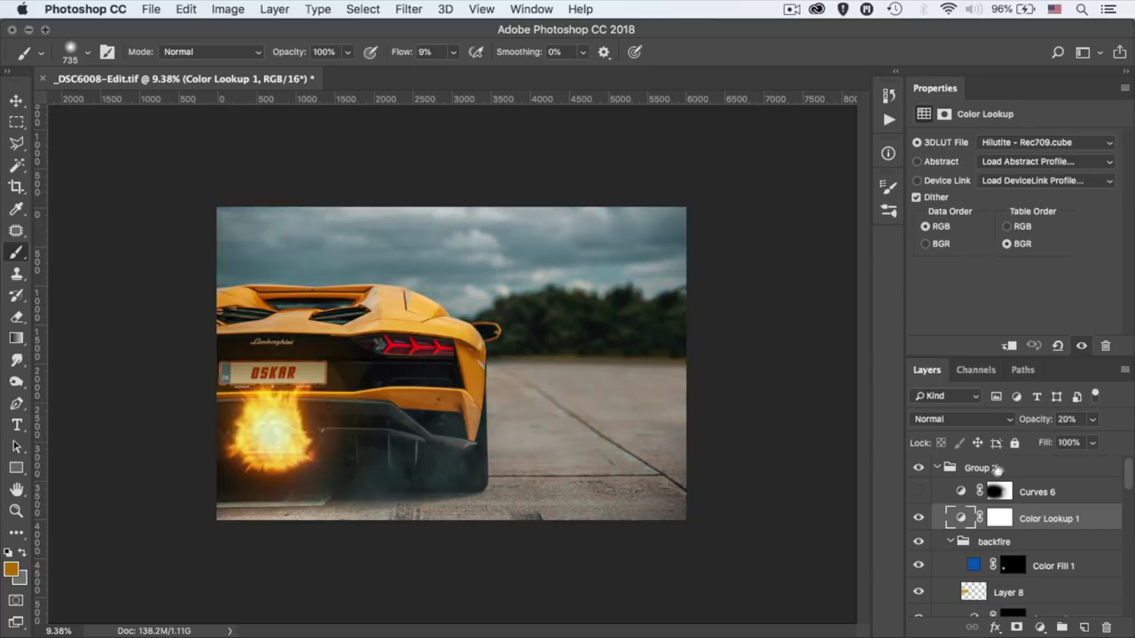
click(919, 520)
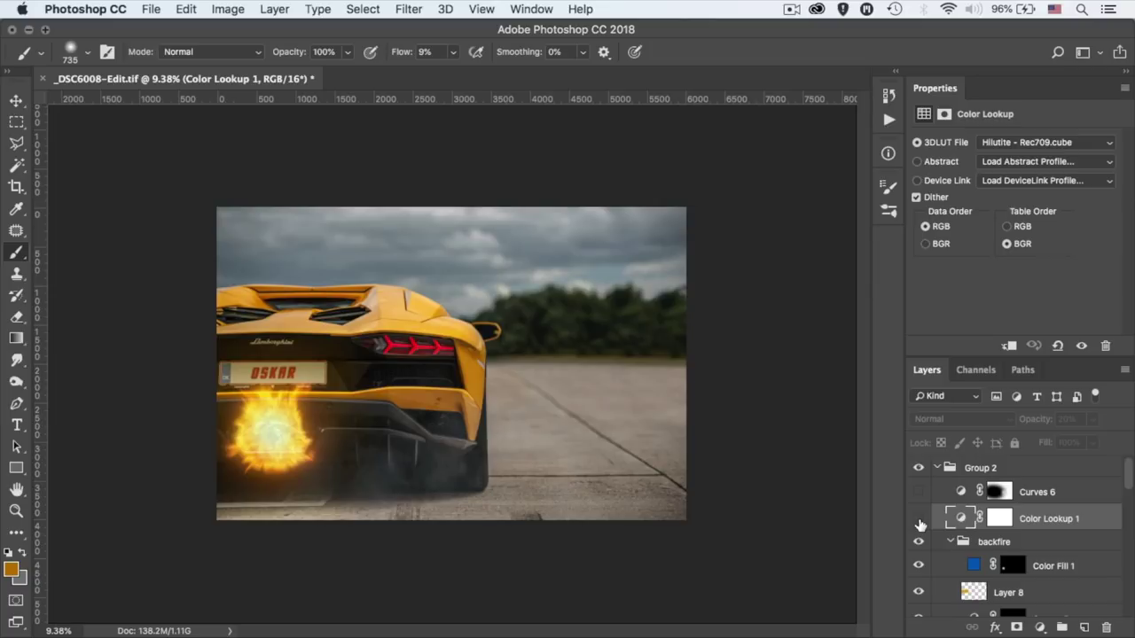
click(919, 520)
click(1092, 419)
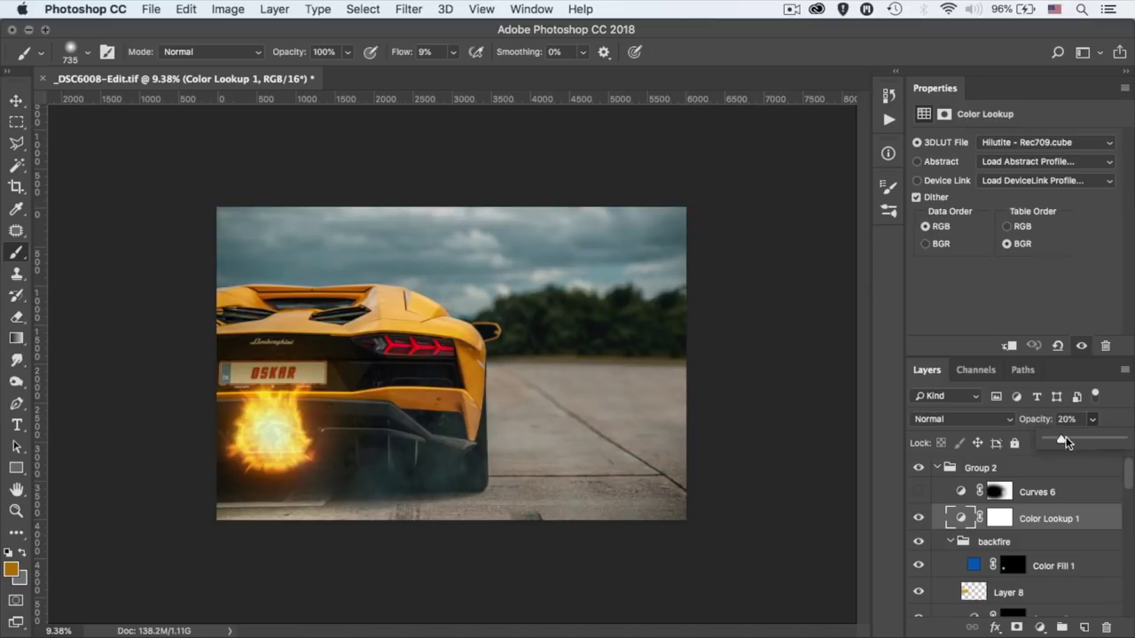
drag(1064, 440, 1065, 441)
Step: Show the Curves 6 vignette, check it with its mask disabled, and compare it on and off
click(918, 492)
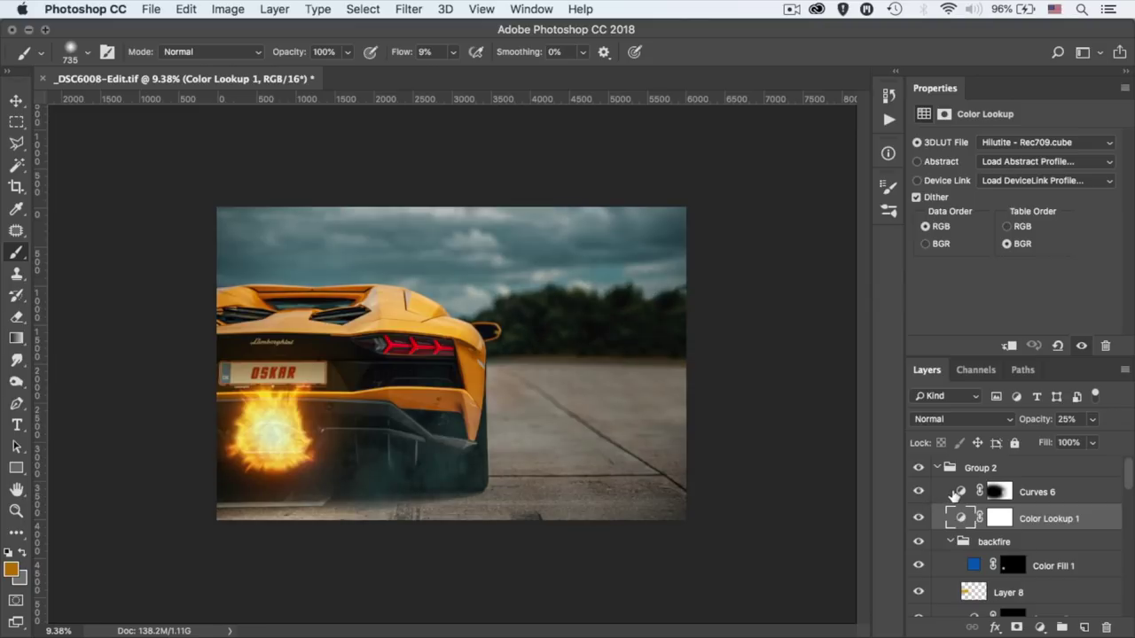
shift+click(1000, 491)
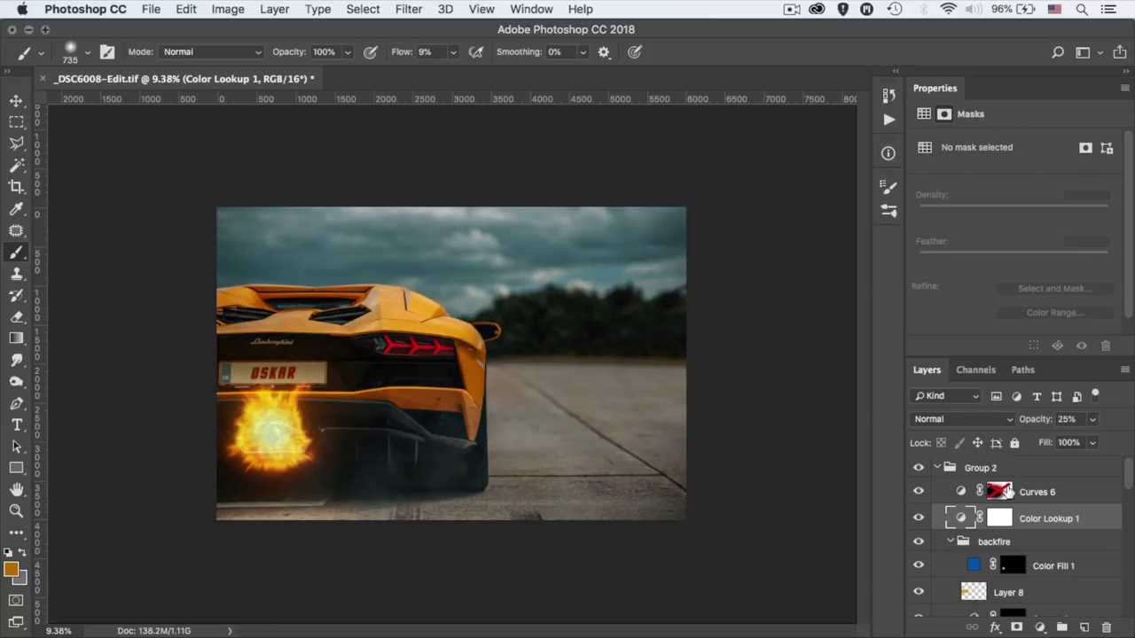
click(1002, 491)
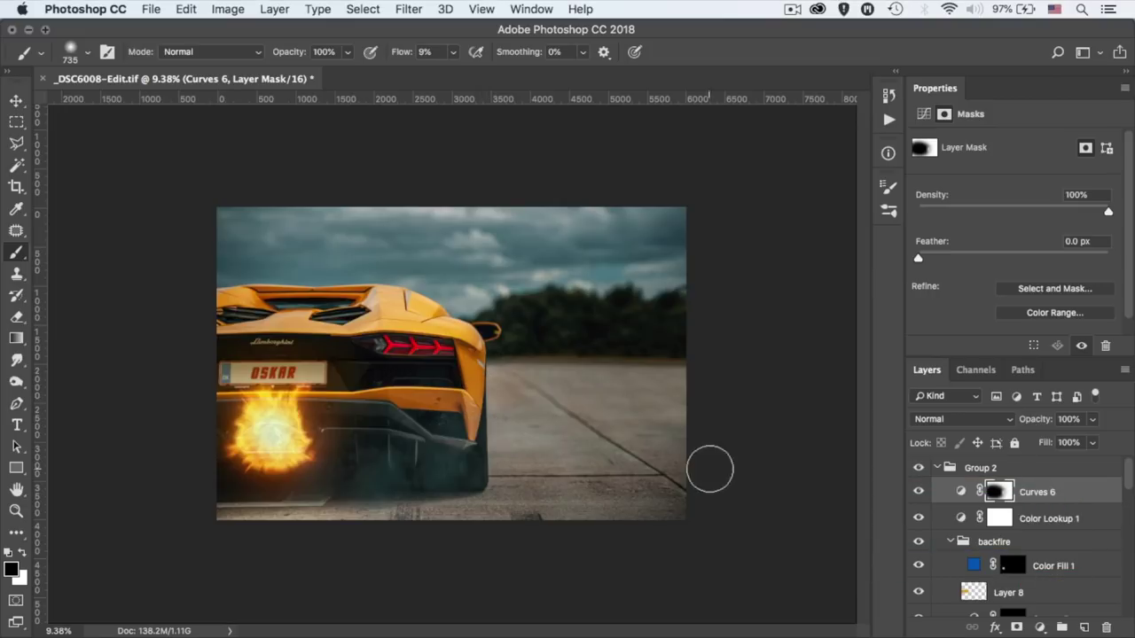
click(918, 492)
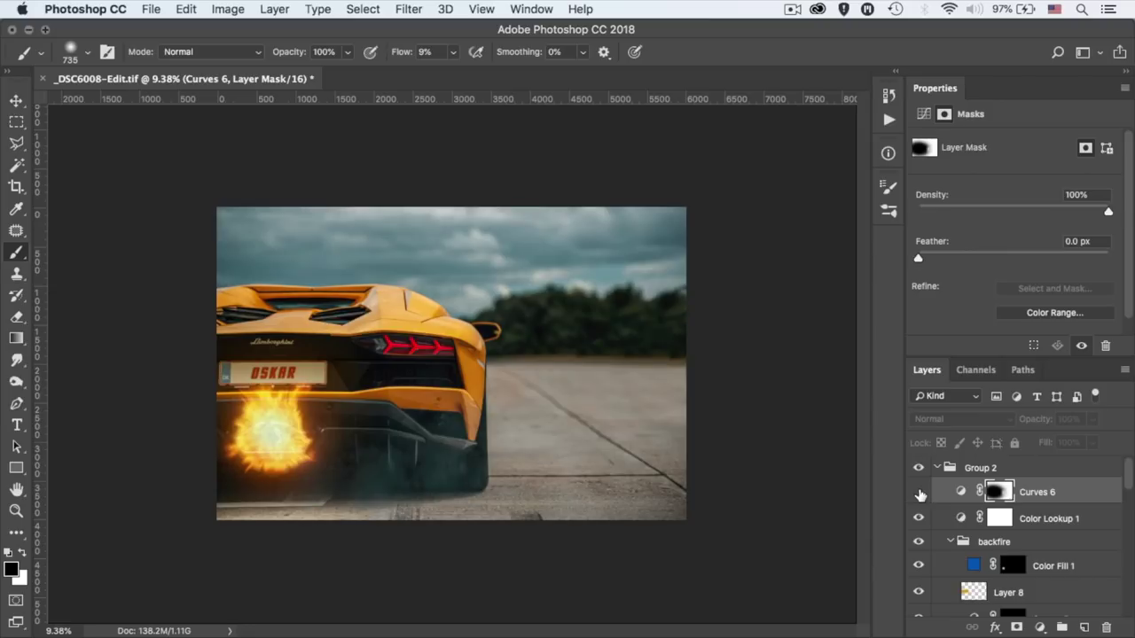
click(919, 492)
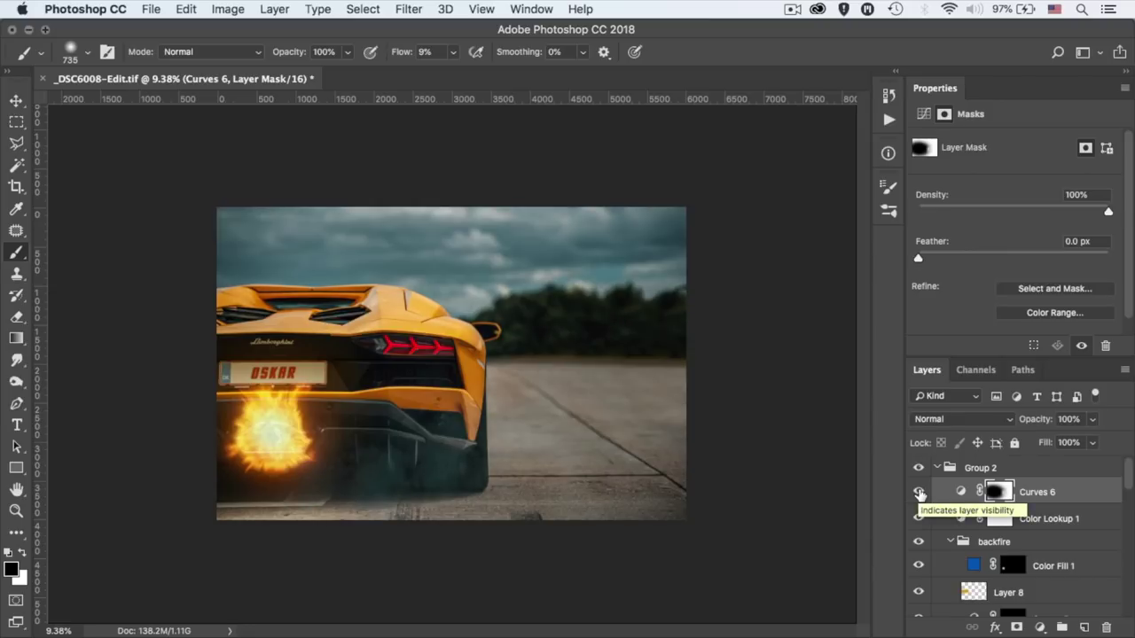
scroll(920, 494, down, 5)
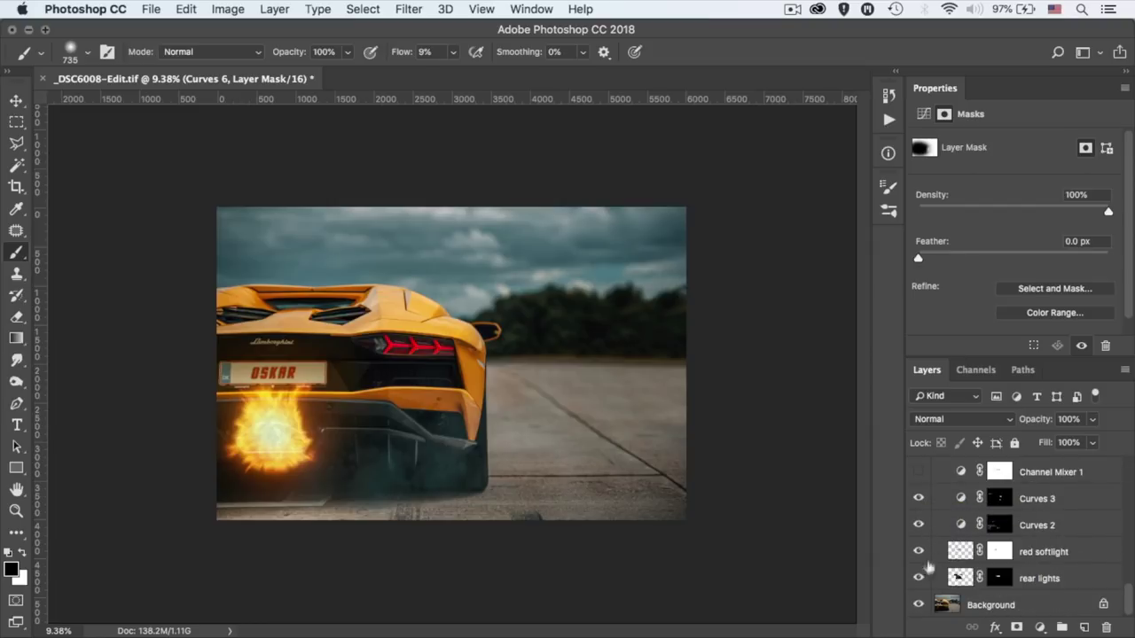
alt+click(919, 605)
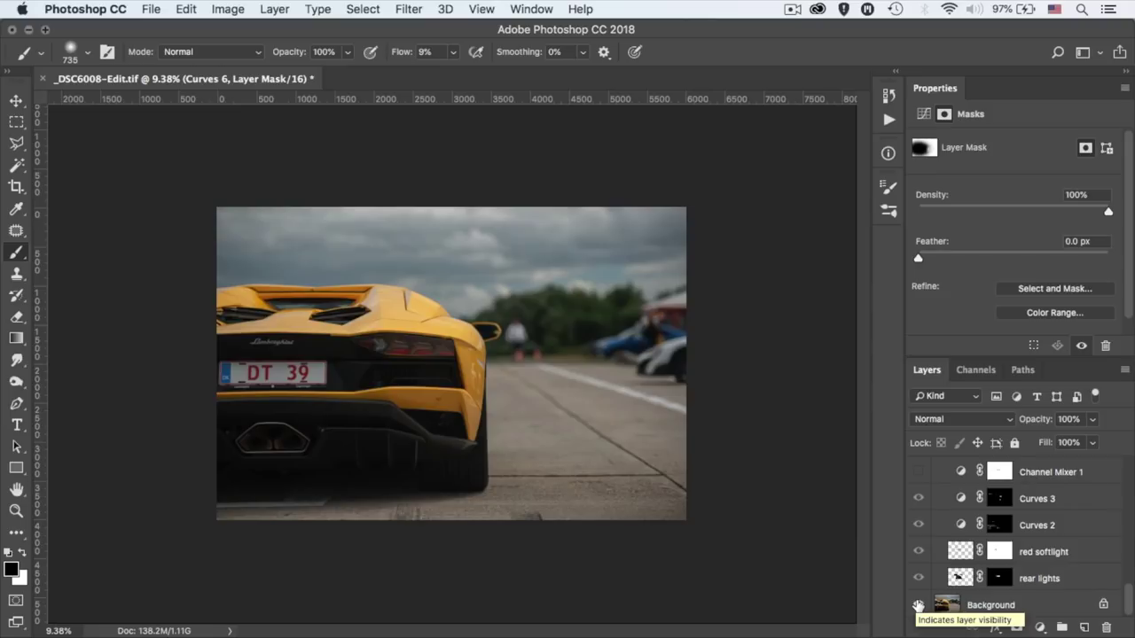
alt+click(919, 605)
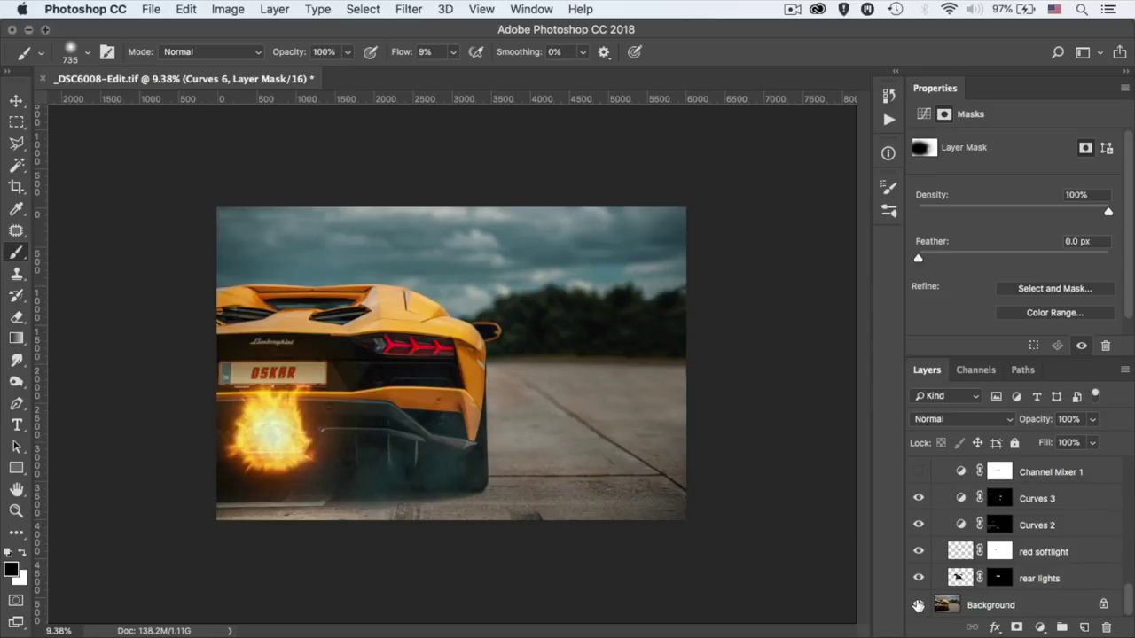